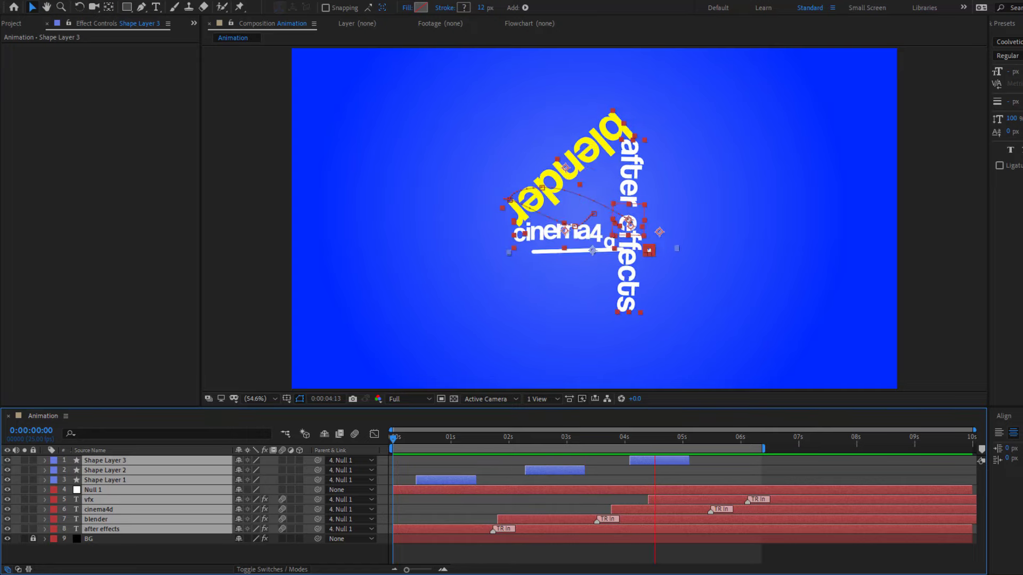
pyautogui.press('`')
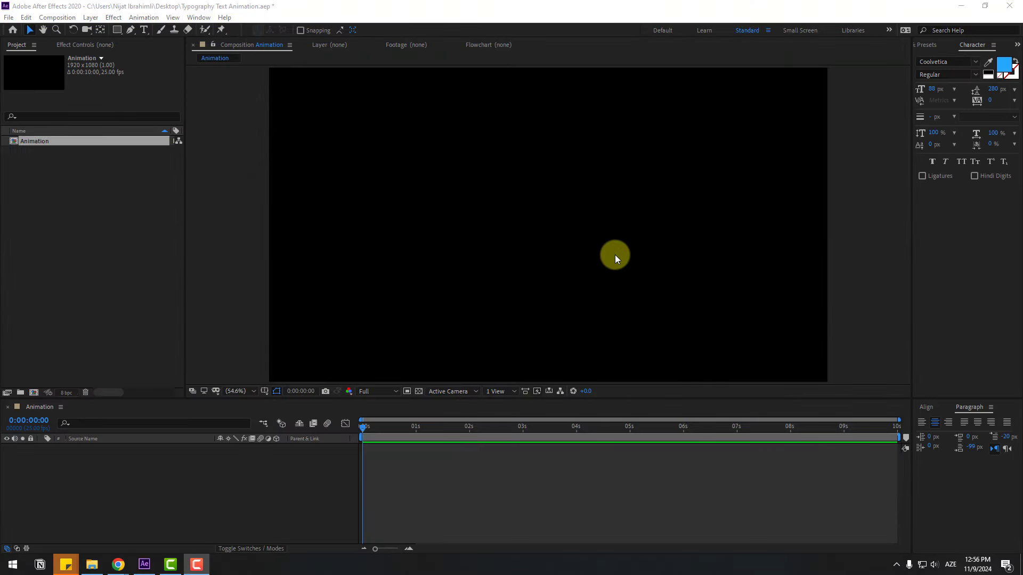
# Create a new composition-size black solid layer named BG
pyautogui.rightClick(139, 494)
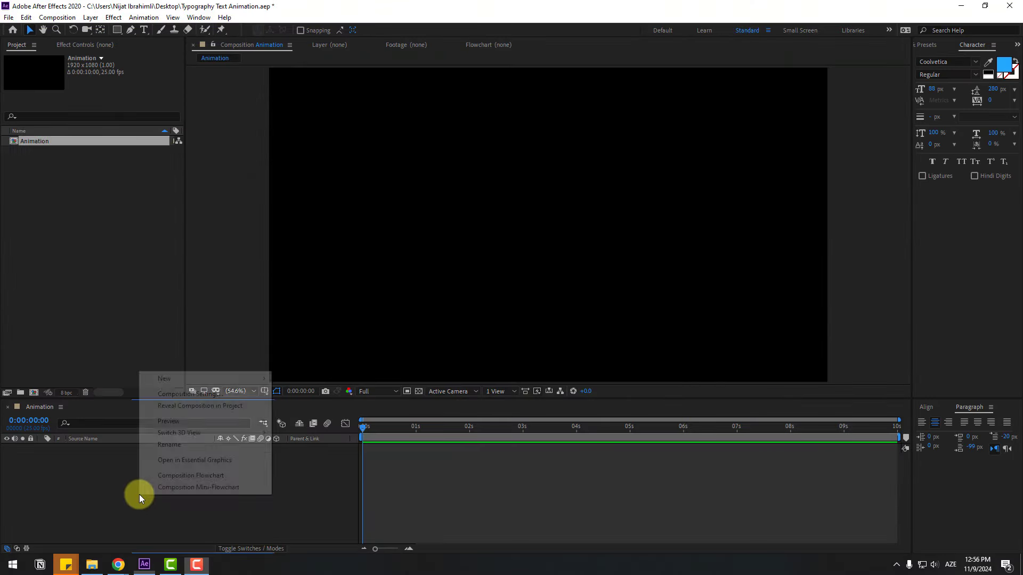
pyautogui.moveTo(262, 381)
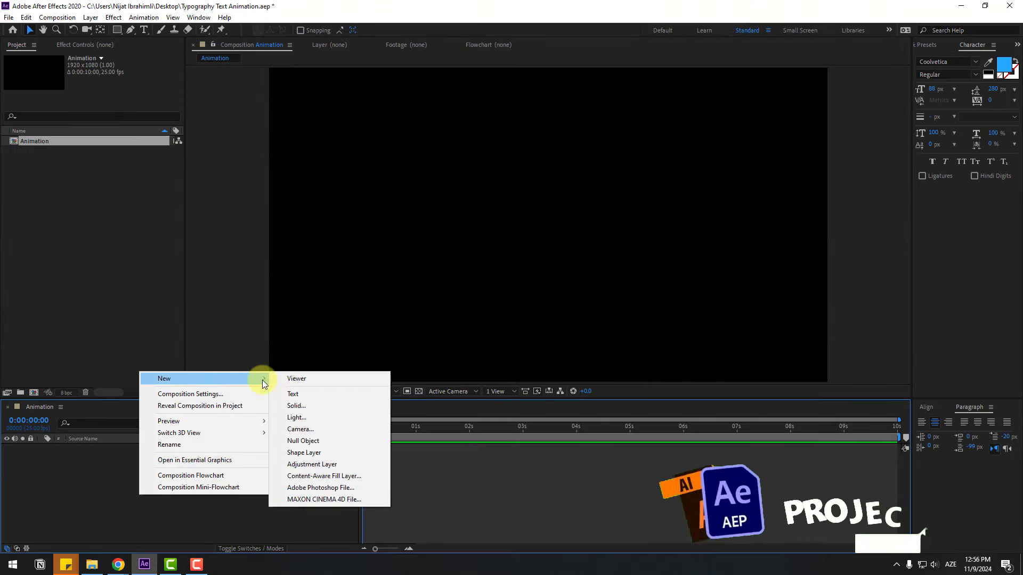
pyautogui.click(296, 405)
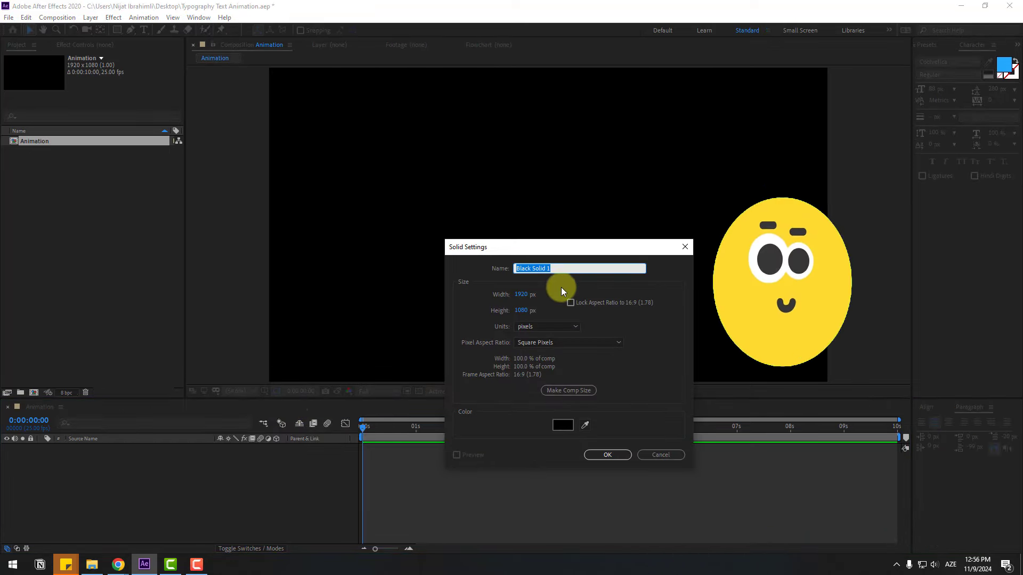
pyautogui.write('BG')
pyautogui.press('Return')
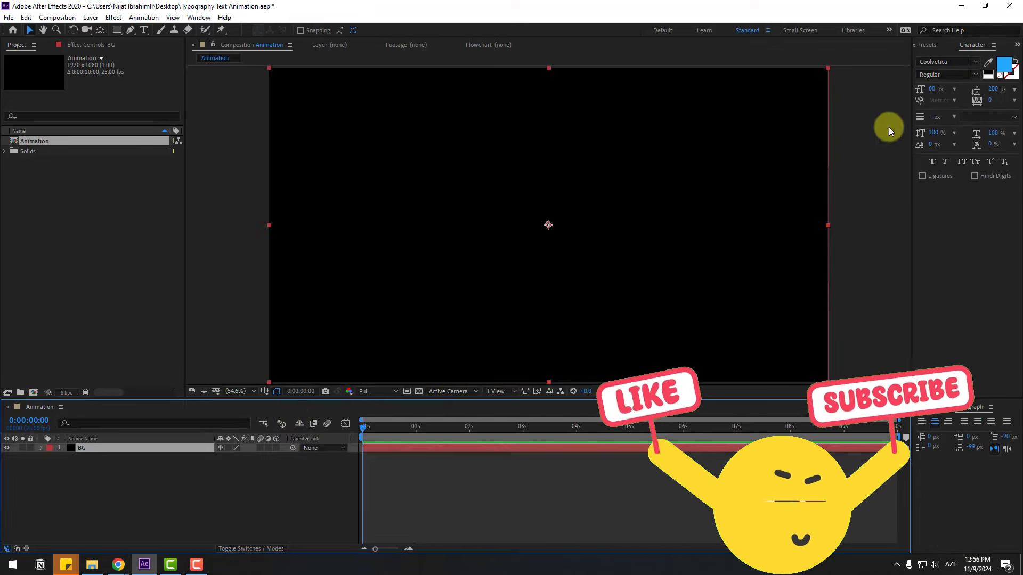
# Find the Gradient Ramp effect by searching for "grad" and apply it to the BG layer
pyautogui.click(929, 44)
pyautogui.doubleClick(952, 57)
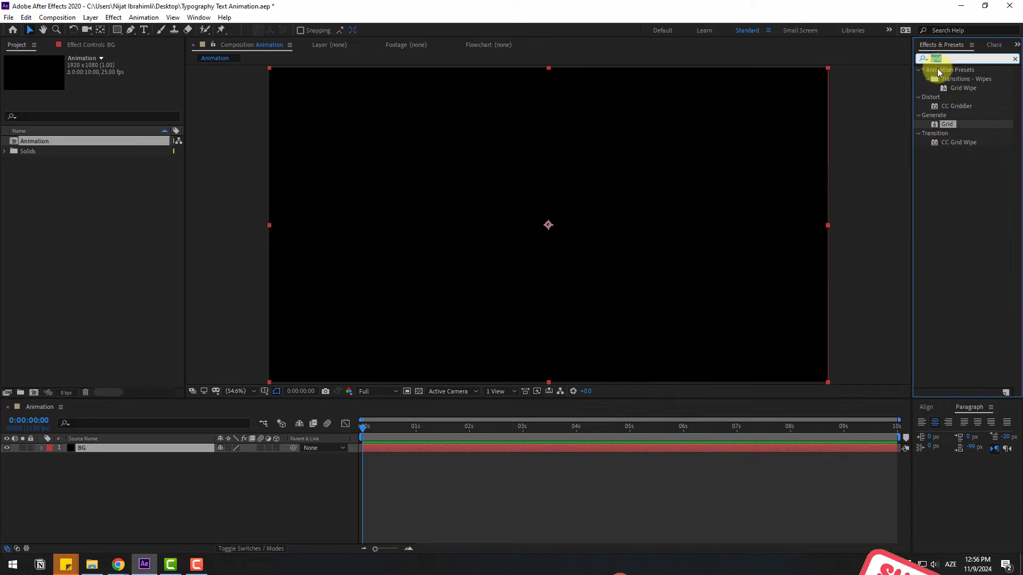
pyautogui.write('grad')
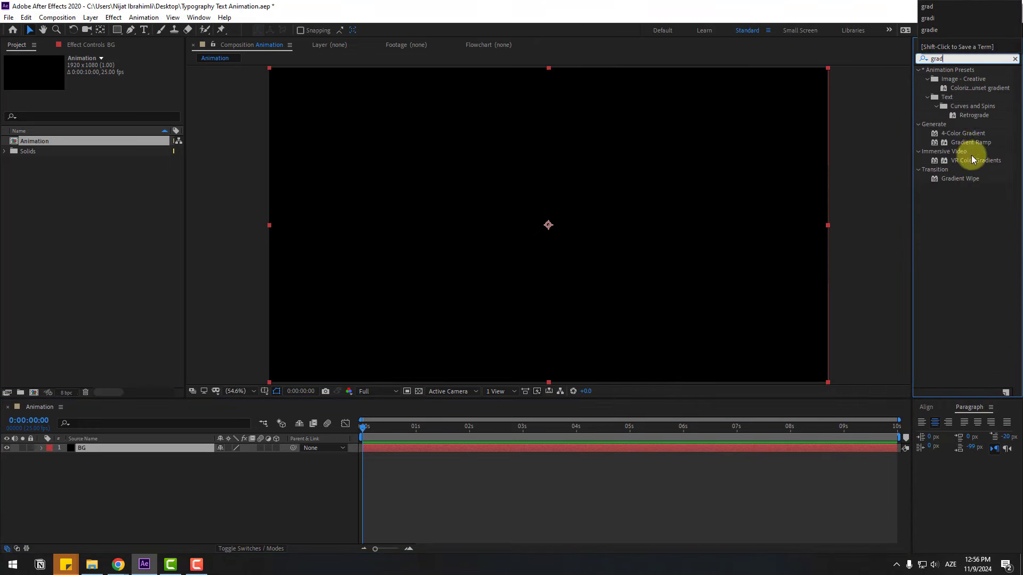
pyautogui.moveTo(971, 143); pyautogui.dragTo(82, 449)
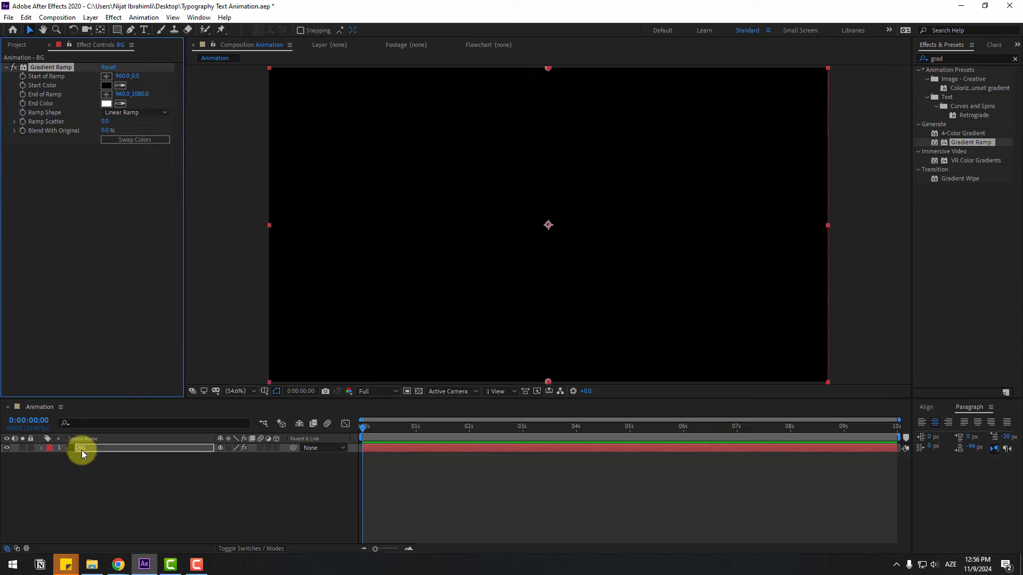
# Set the Gradient Ramp's start color to bright blue 002AFF
pyautogui.click(107, 85)
pyautogui.click(458, 445)
pyautogui.click(433, 409)
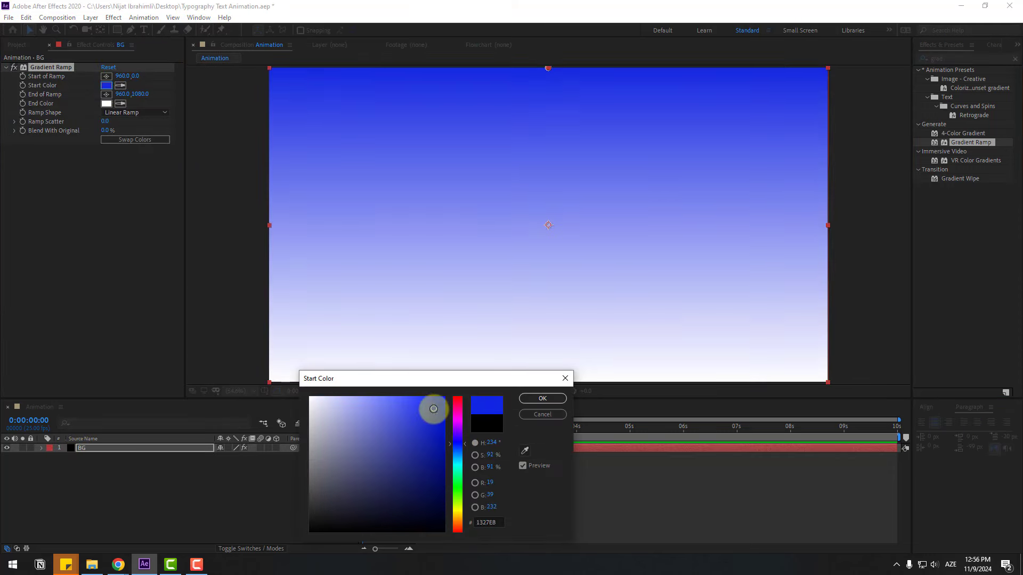
pyautogui.click(444, 398)
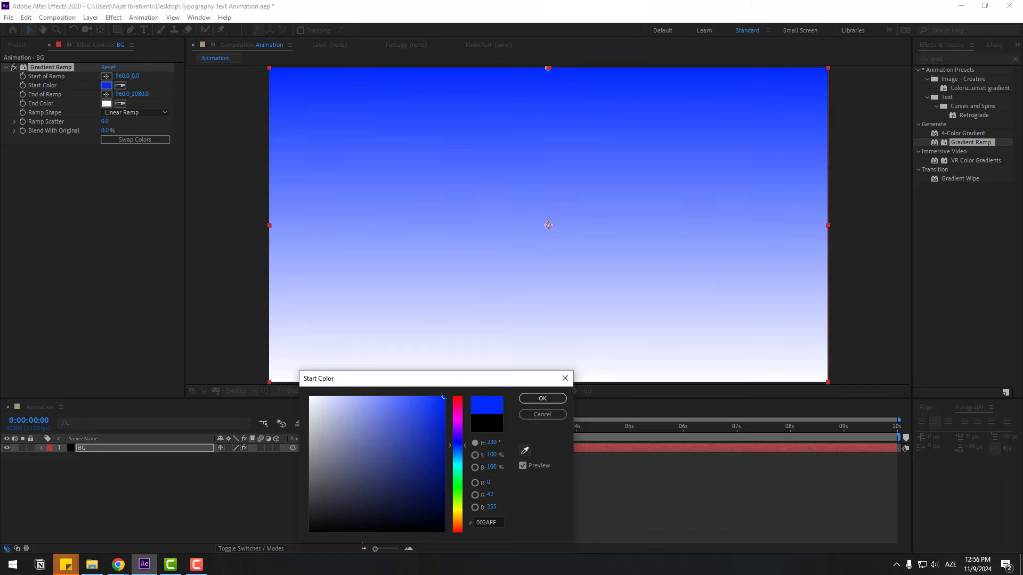
pyautogui.click(526, 400)
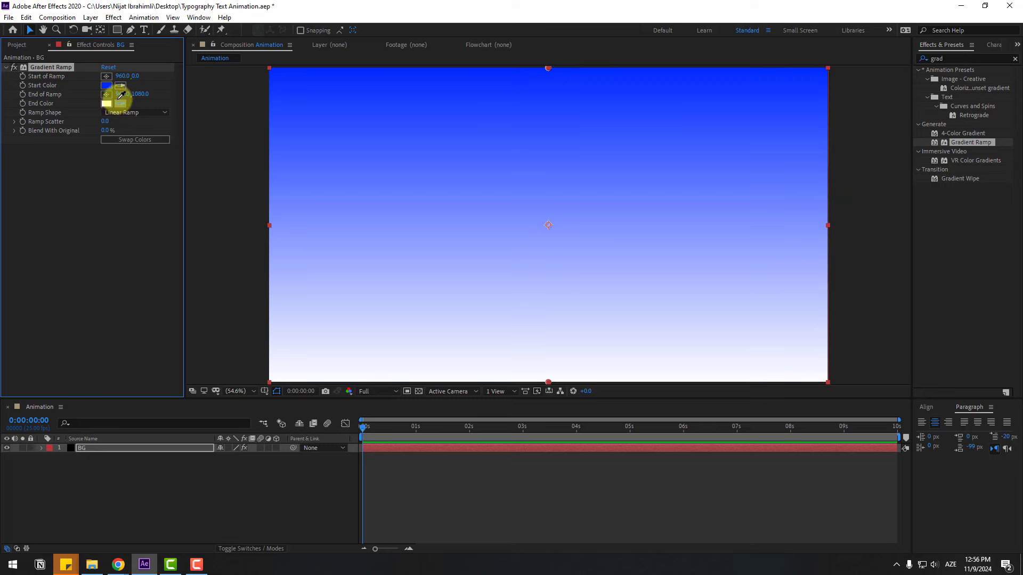
# Sample the start color for the ramp's end color, and lighten it to blue 5E78FE
pyautogui.click(106, 85)
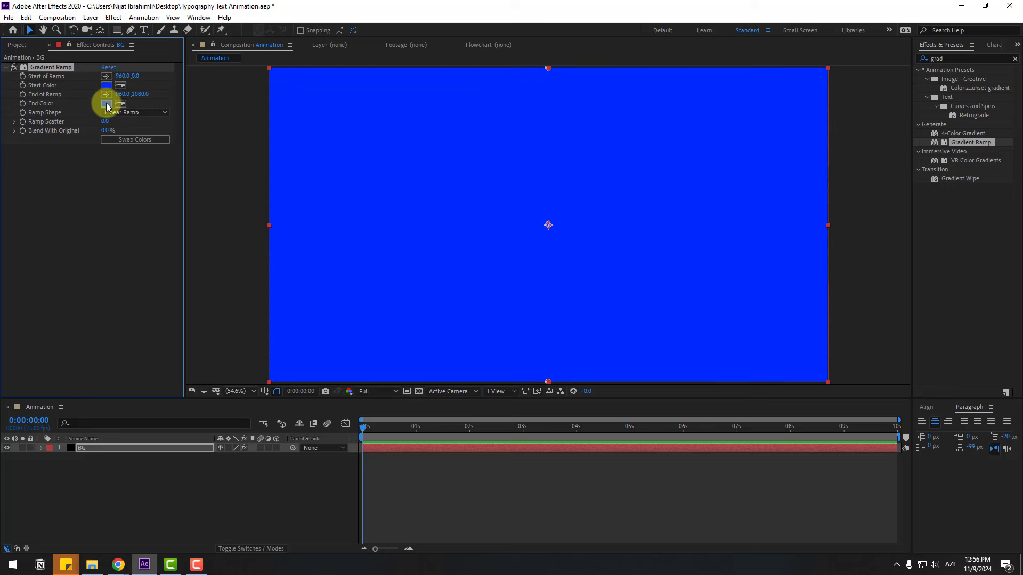
pyautogui.click(106, 103)
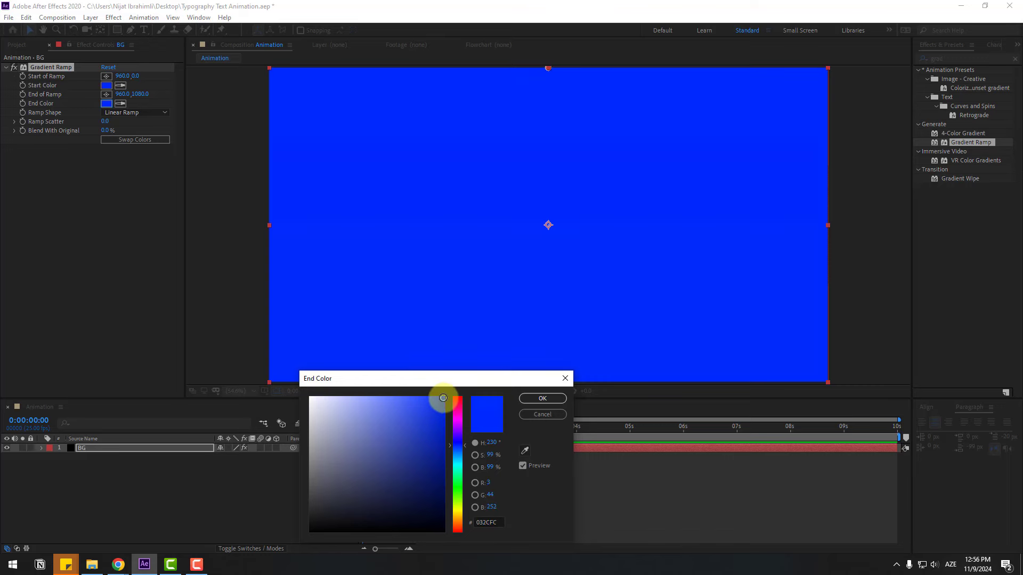
pyautogui.moveTo(443, 398); pyautogui.dragTo(394, 397)
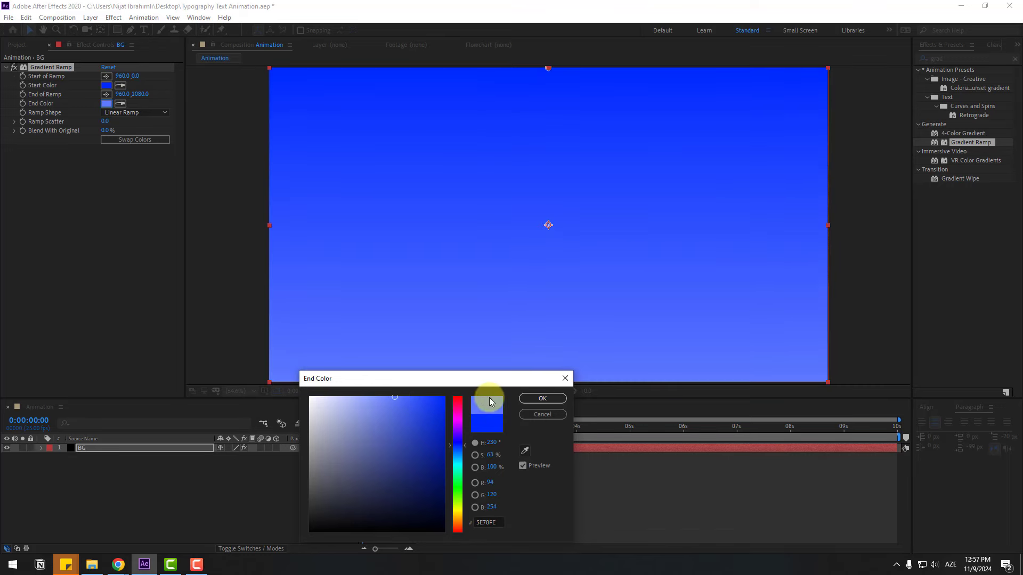
pyautogui.click(535, 398)
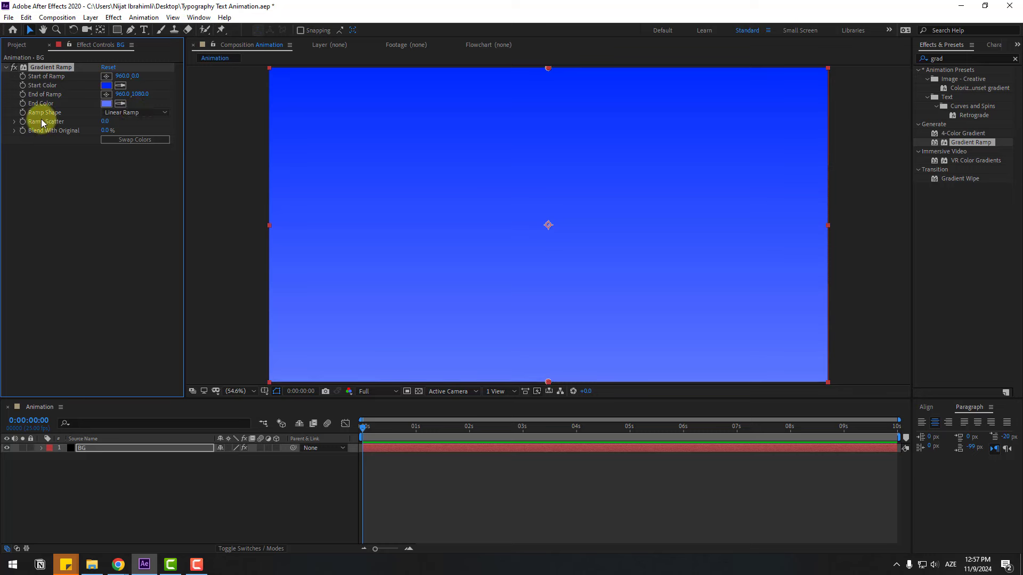
# Change the ramp shape to Radial Ramp and swap its start and end colors
pyautogui.click(113, 113)
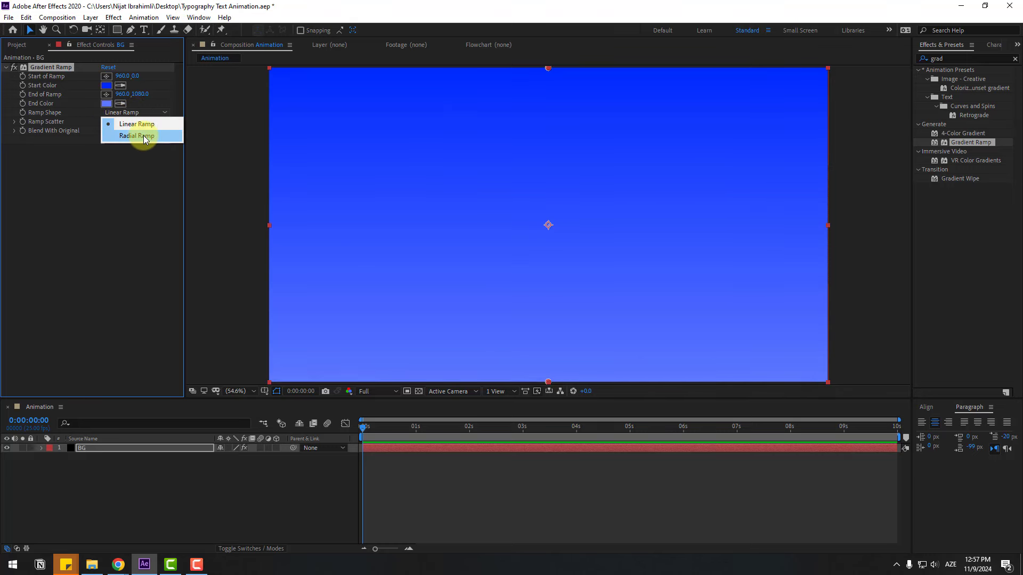
pyautogui.click(145, 137)
pyautogui.click(127, 141)
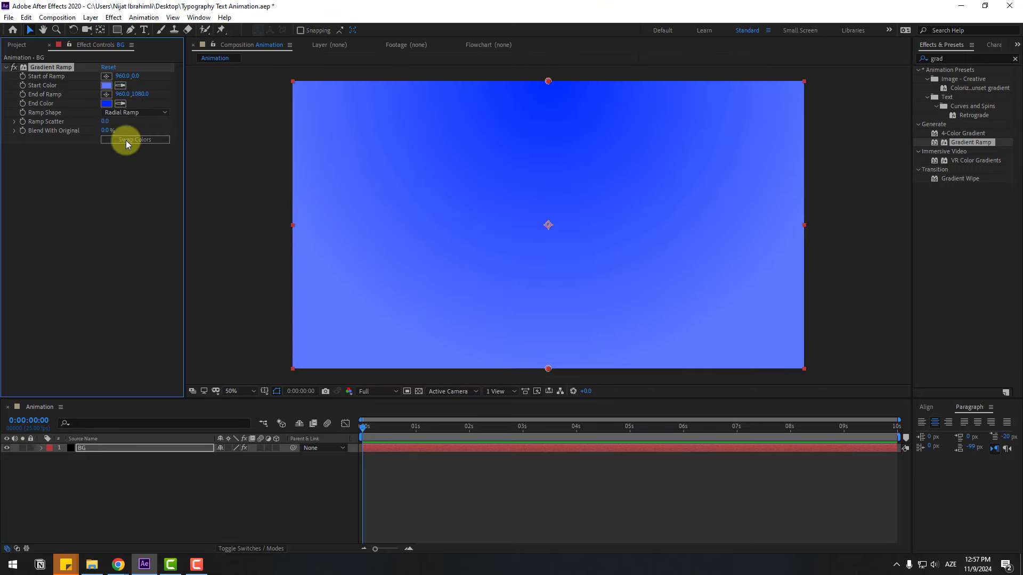
# Move the ramp's start point near the frame center, about 918, 508, and its end point below the frame, about 956, 1346
pyautogui.moveTo(548, 82); pyautogui.dragTo(537, 224)
pyautogui.moveTo(547, 368); pyautogui.dragTo(545, 441)
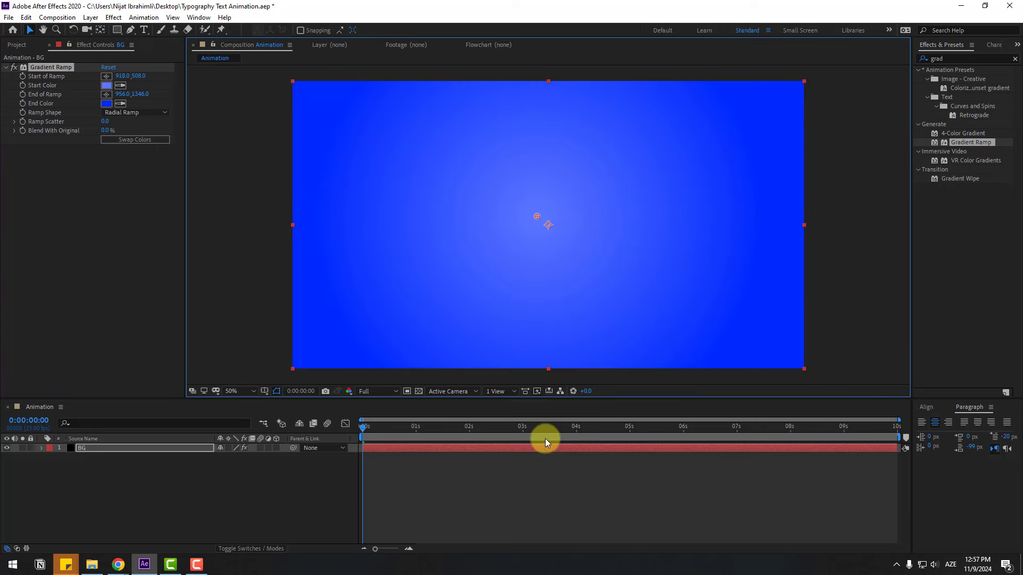
# Change the ramp's start color to a slightly deeper, more saturated blue
pyautogui.click(107, 87)
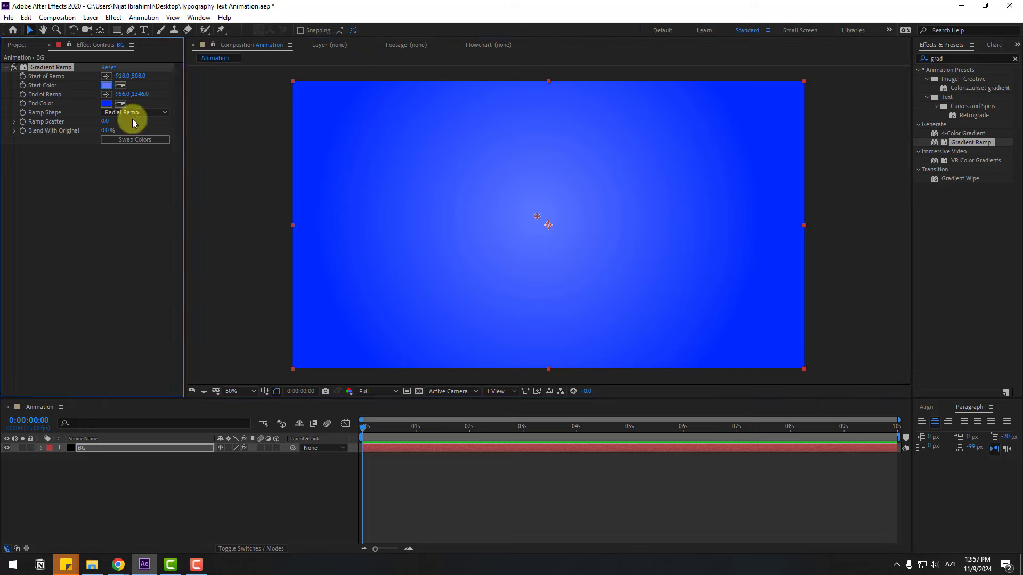
pyautogui.moveTo(370, 406); pyautogui.dragTo(403, 402)
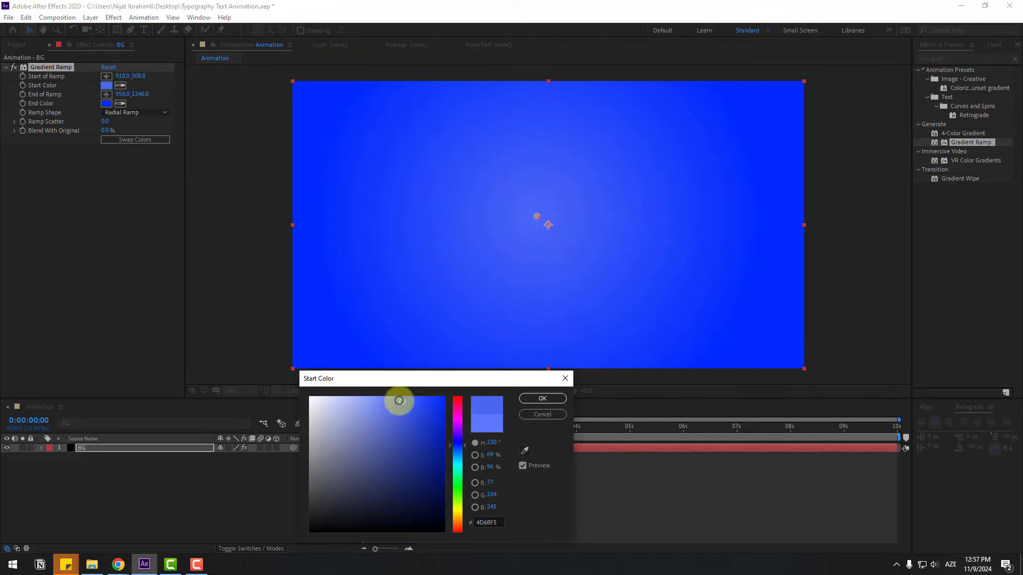
pyautogui.click(542, 398)
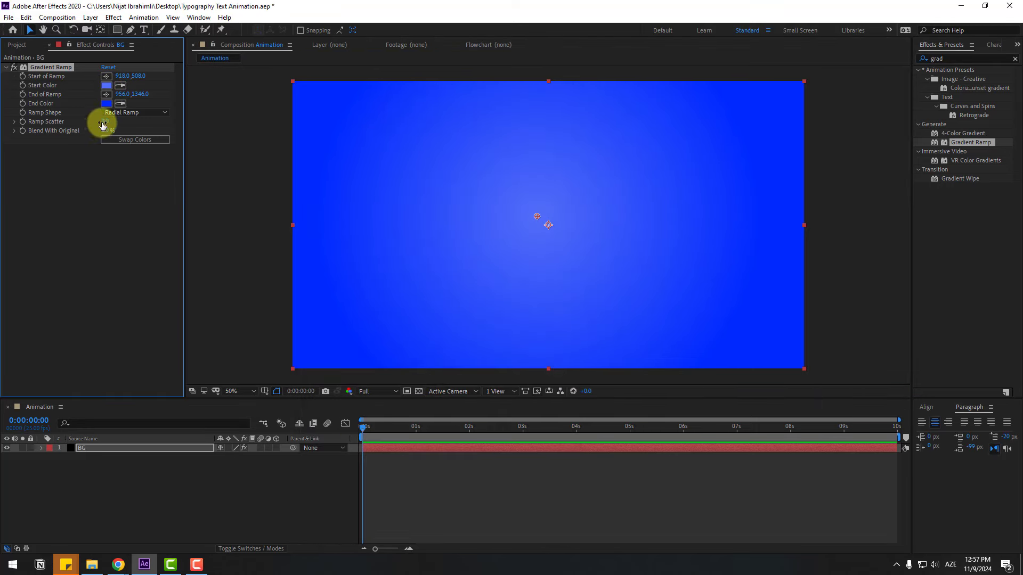
# Set the Gradient Ramp's Ramp Scatter to 100 and lock the BG layer
pyautogui.click(105, 122)
pyautogui.write('100')
pyautogui.click(145, 481)
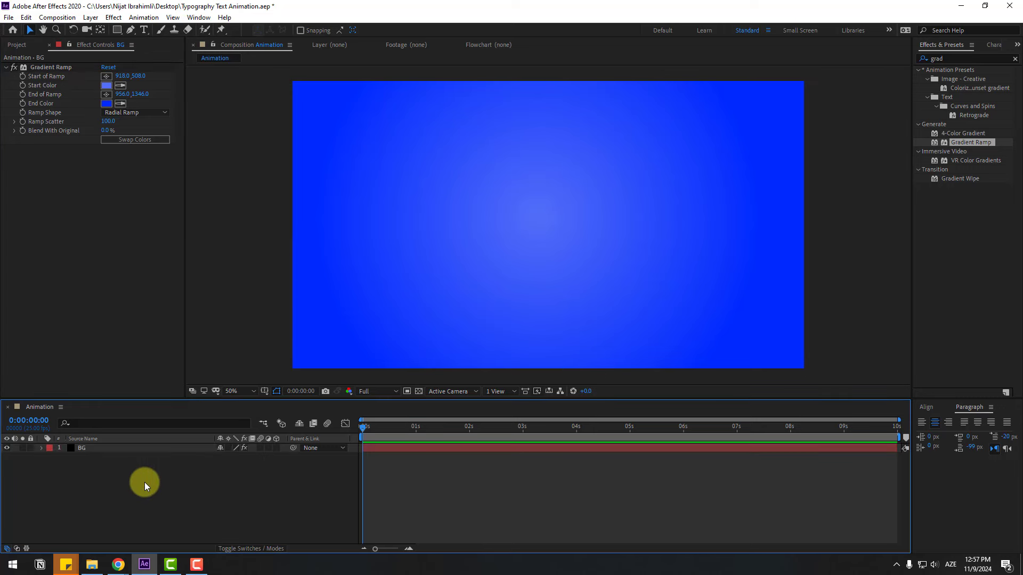
pyautogui.click(30, 448)
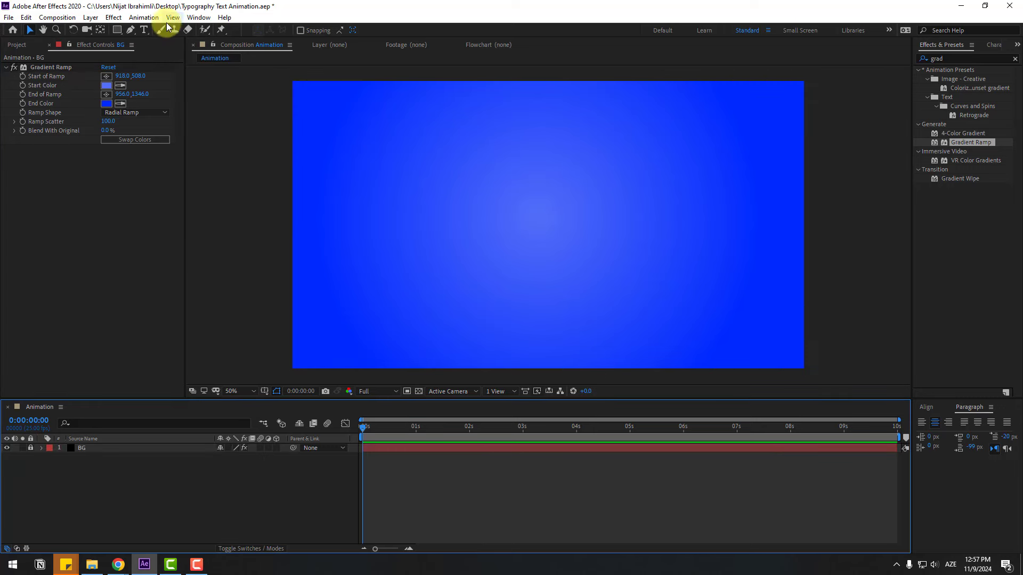
# Add a text layer reading "after effects" in the left half of the frame
pyautogui.click(145, 34)
pyautogui.click(425, 225)
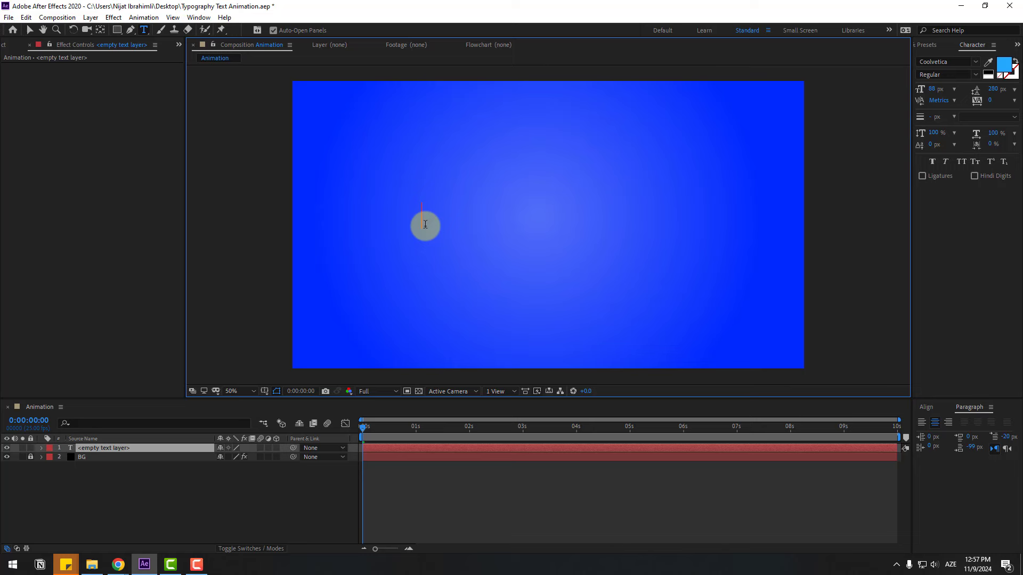
pyautogui.write('after effects')
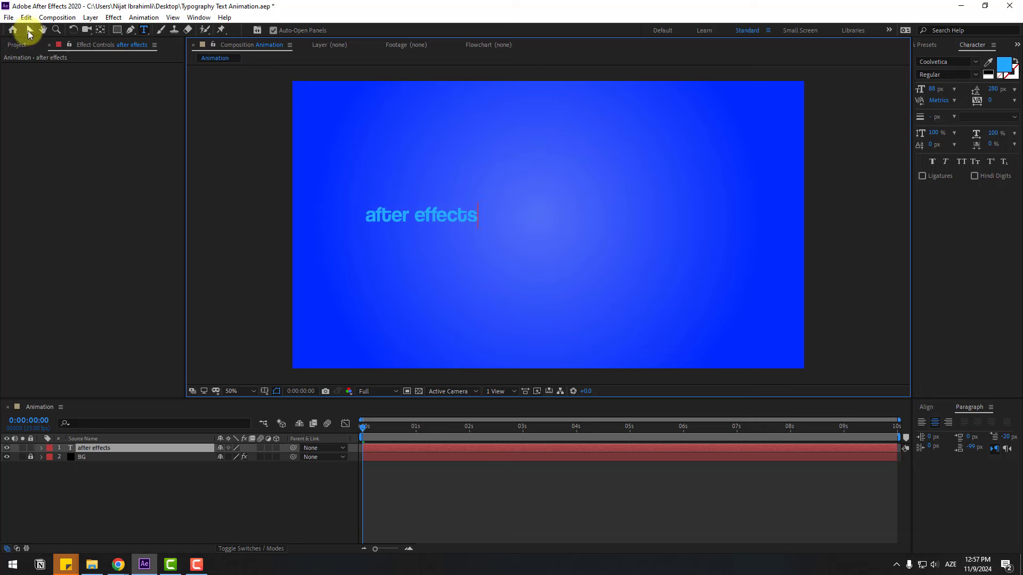
pyautogui.click(30, 30)
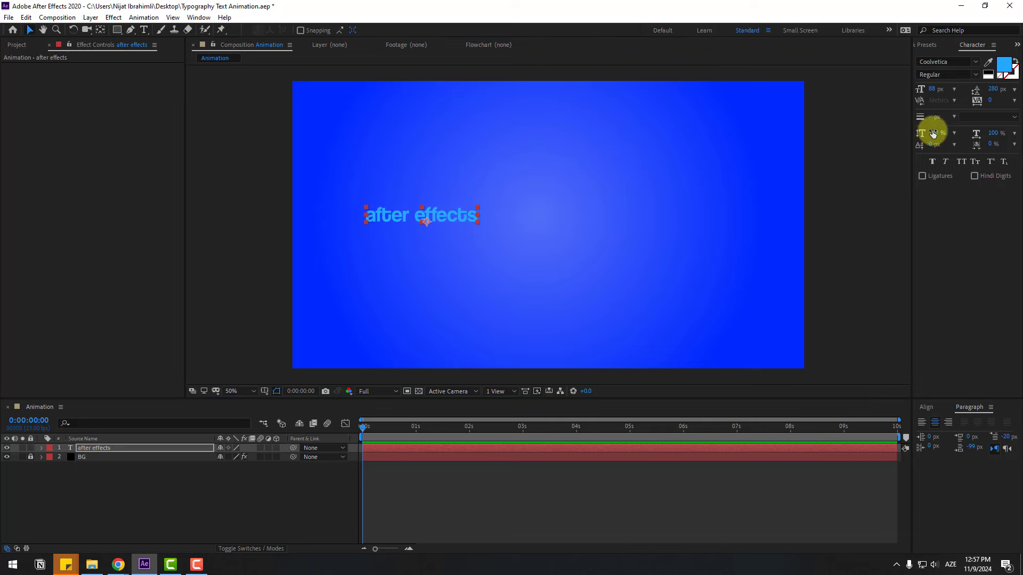
# Set the fill color of the "after effects" text to white FFFFFF
pyautogui.click(1002, 72)
pyautogui.moveTo(366, 474); pyautogui.dragTo(240, 400)
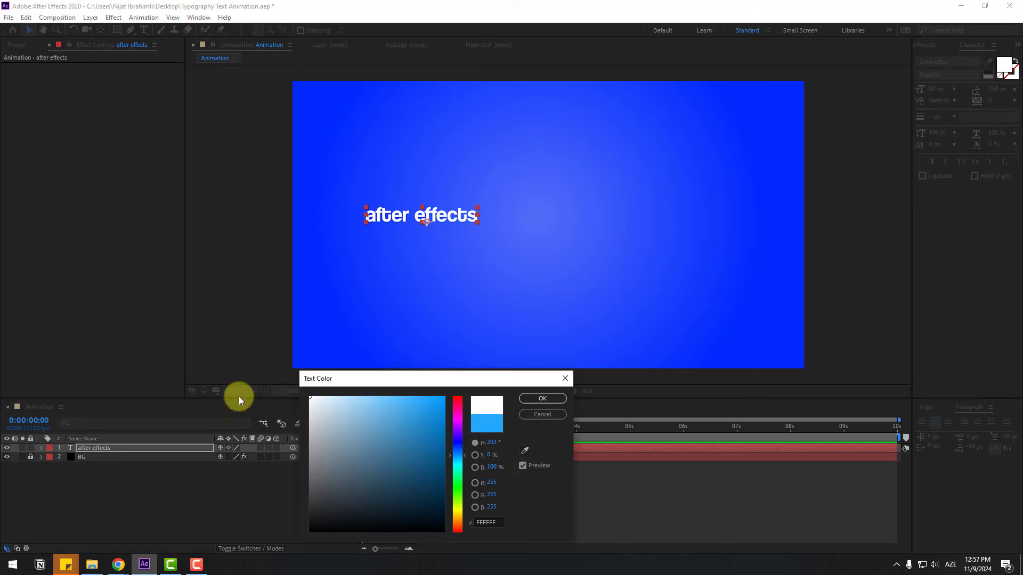
pyautogui.click(524, 404)
# Move the "after effects" text near the frame center and increase its font size to 115 px
pyautogui.moveTo(484, 237); pyautogui.dragTo(583, 237)
pyautogui.moveTo(931, 89); pyautogui.dragTo(942, 91)
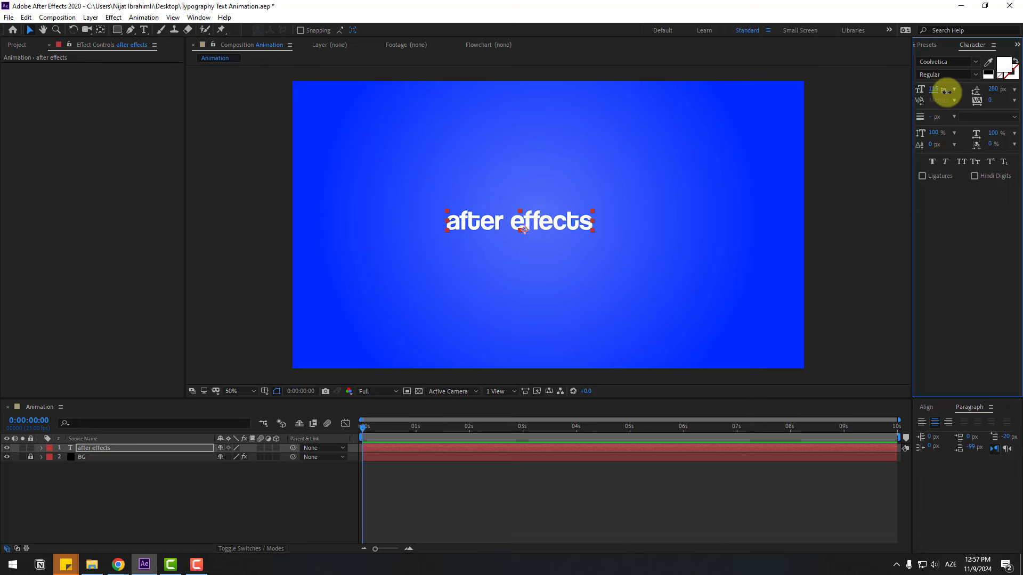
pyautogui.moveTo(595, 223); pyautogui.dragTo(633, 222)
# Show the title/action safe guides and move the text layer's anchor point to the middle of the text
pyautogui.click(264, 391)
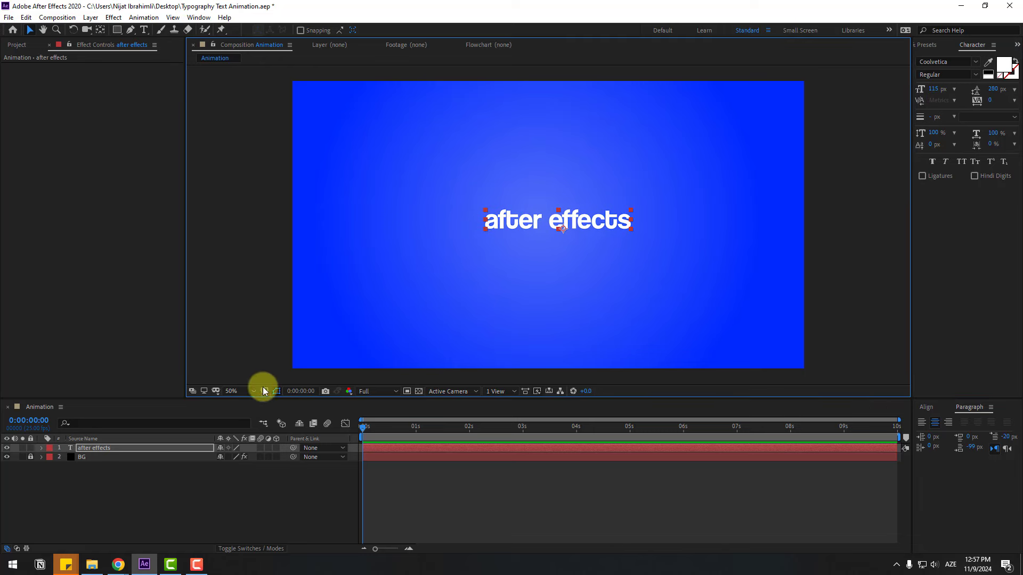
pyautogui.click(273, 403)
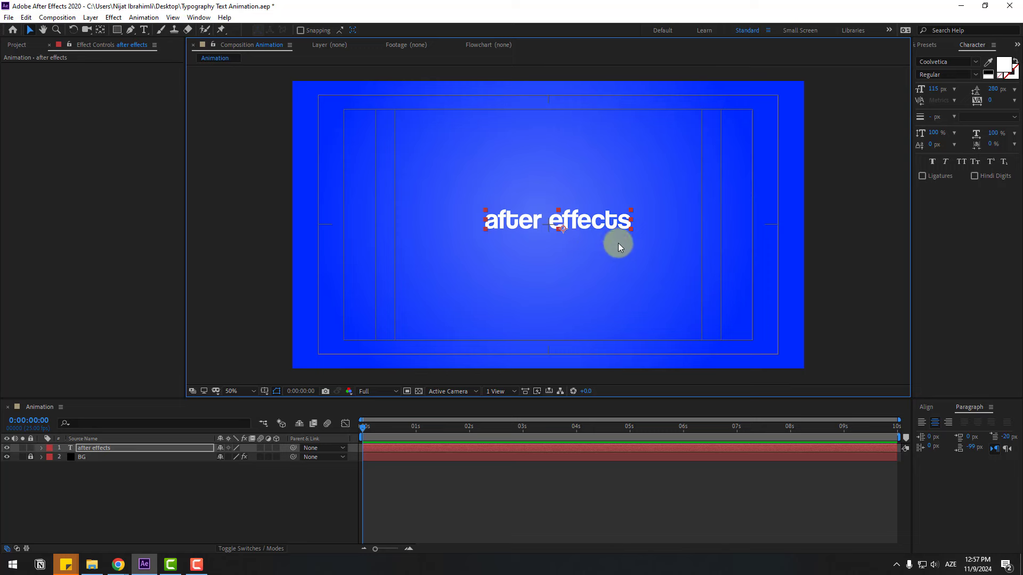
pyautogui.click(101, 33)
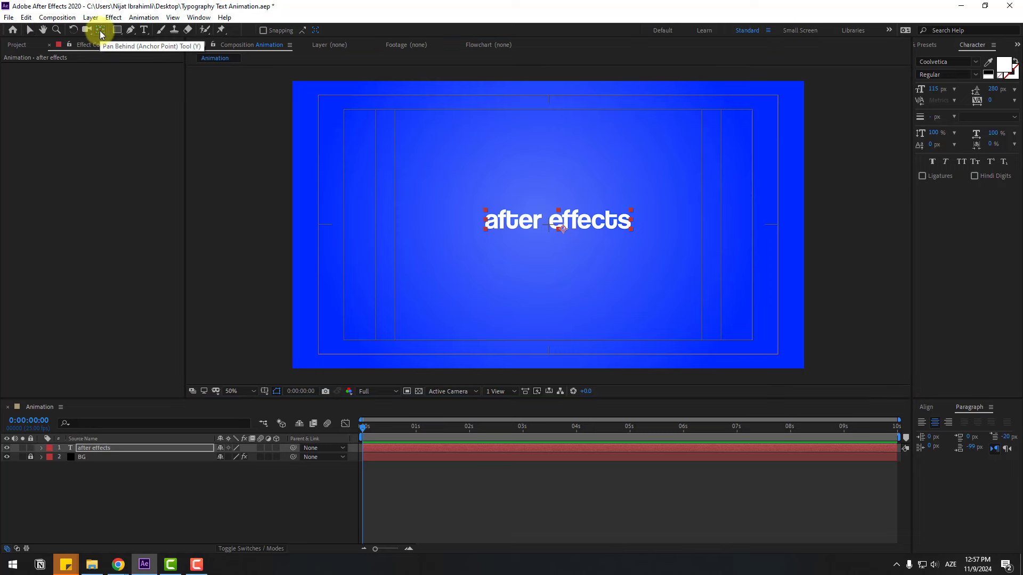
pyautogui.click(29, 31)
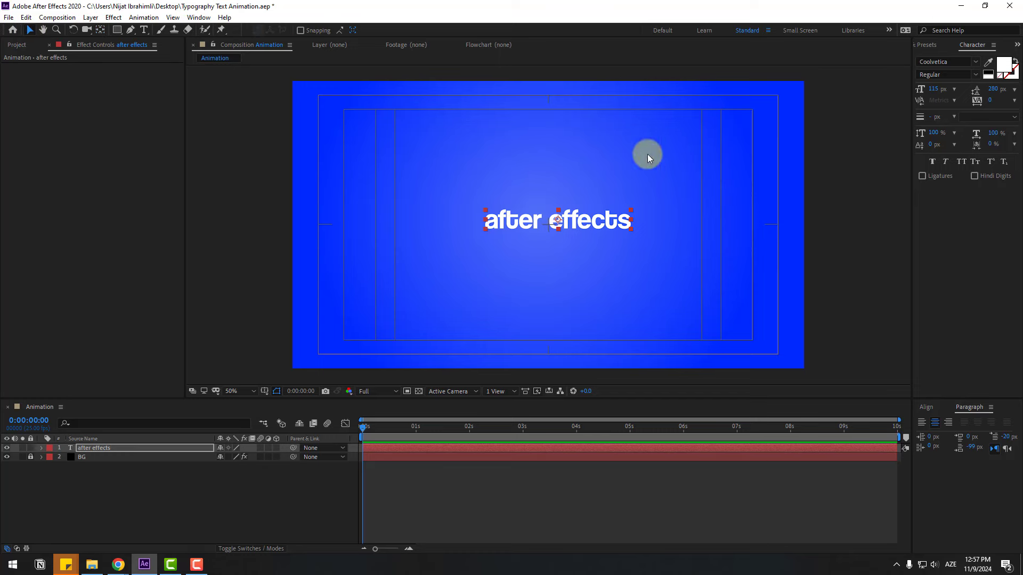
# Align the "after effects" text to the composition's horizontal and vertical center
pyautogui.click(195, 18)
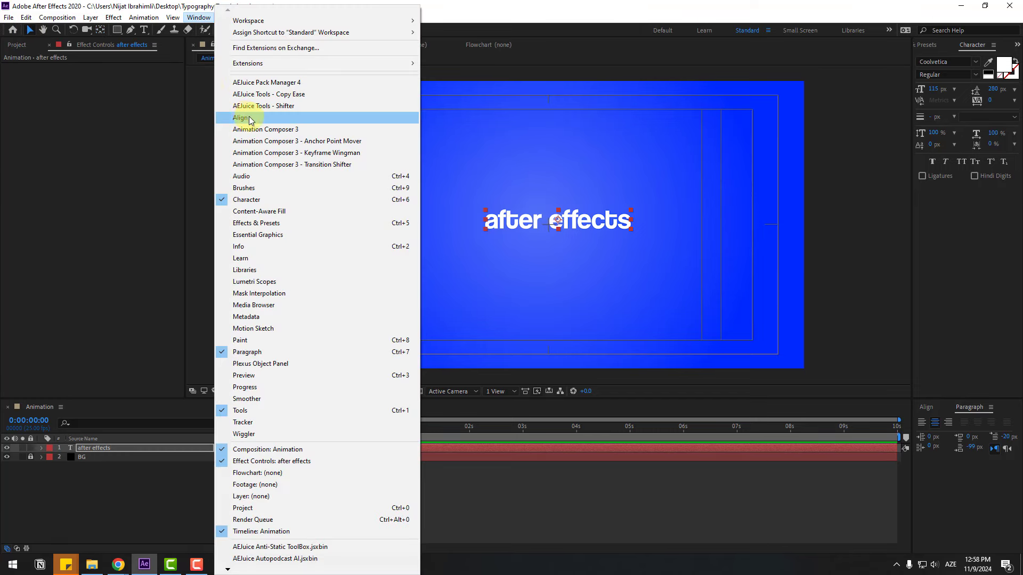
pyautogui.click(959, 413)
pyautogui.click(927, 409)
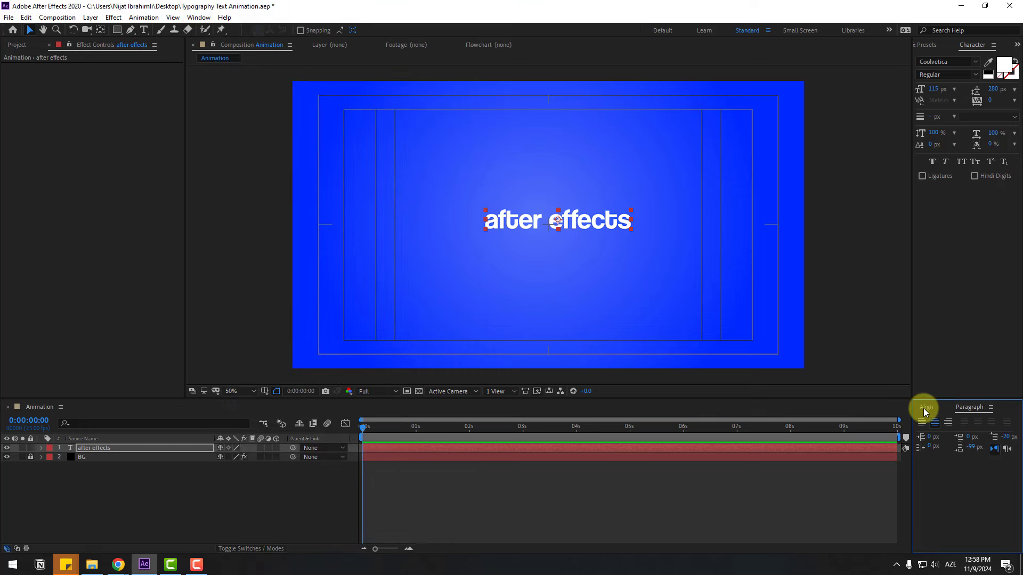
pyautogui.click(941, 433)
pyautogui.click(995, 434)
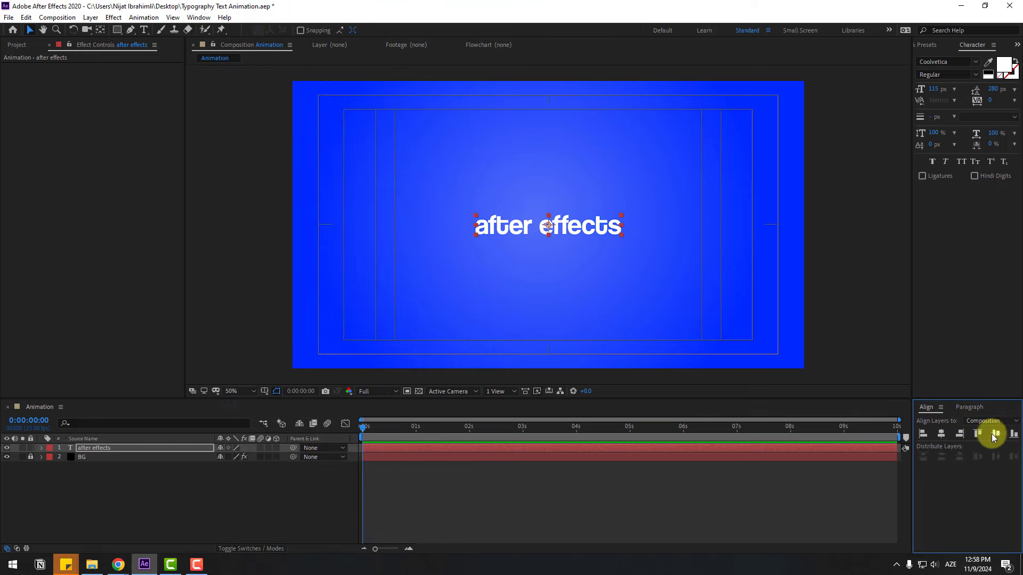
# Add a new null object to the Animation composition
pyautogui.click(139, 481)
pyautogui.rightClick(107, 490)
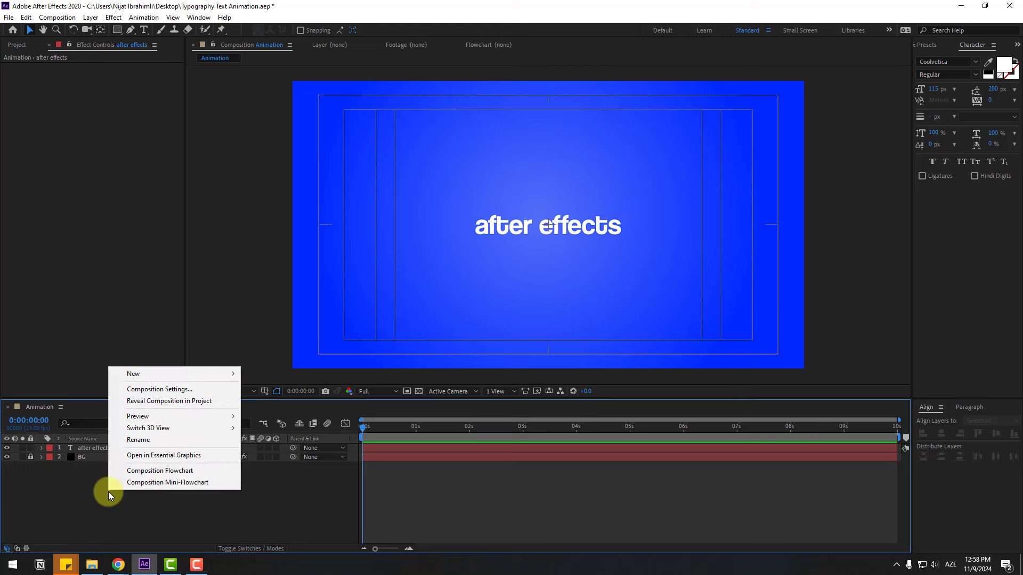
pyautogui.moveTo(234, 373)
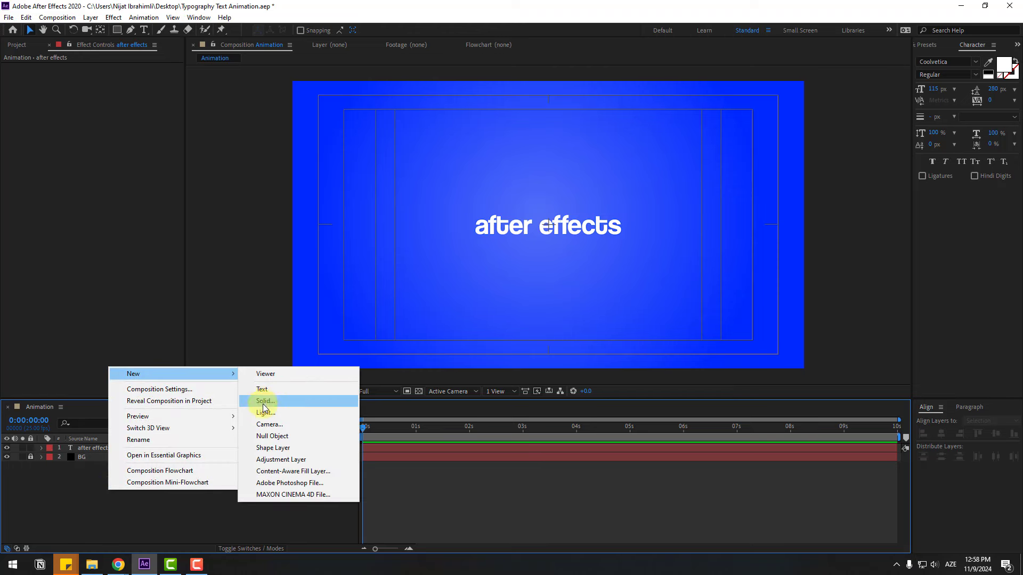
pyautogui.click(269, 437)
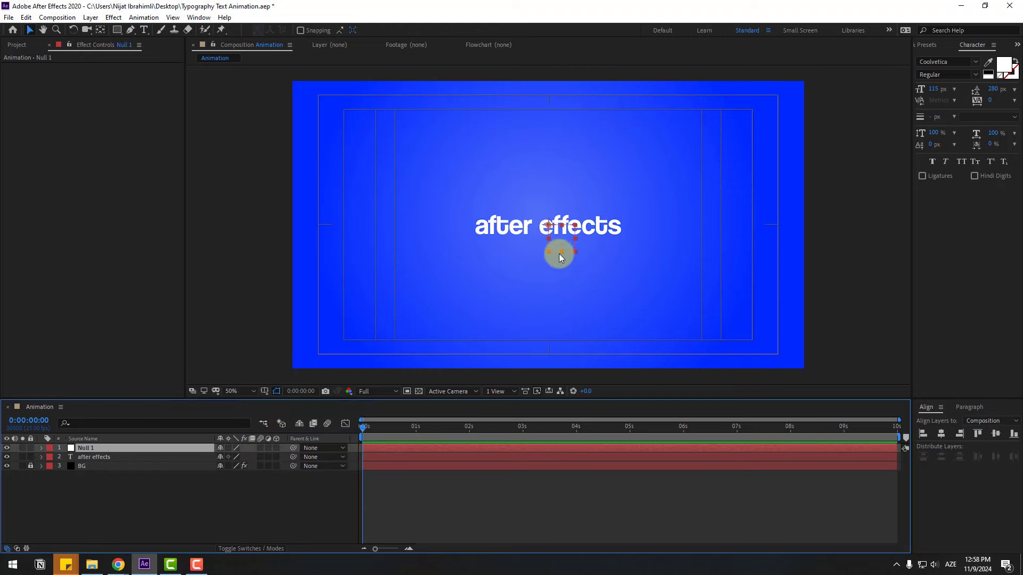
# Center the null object's anchor point and move the null to the middle of the "after effects" text
pyautogui.click(101, 31)
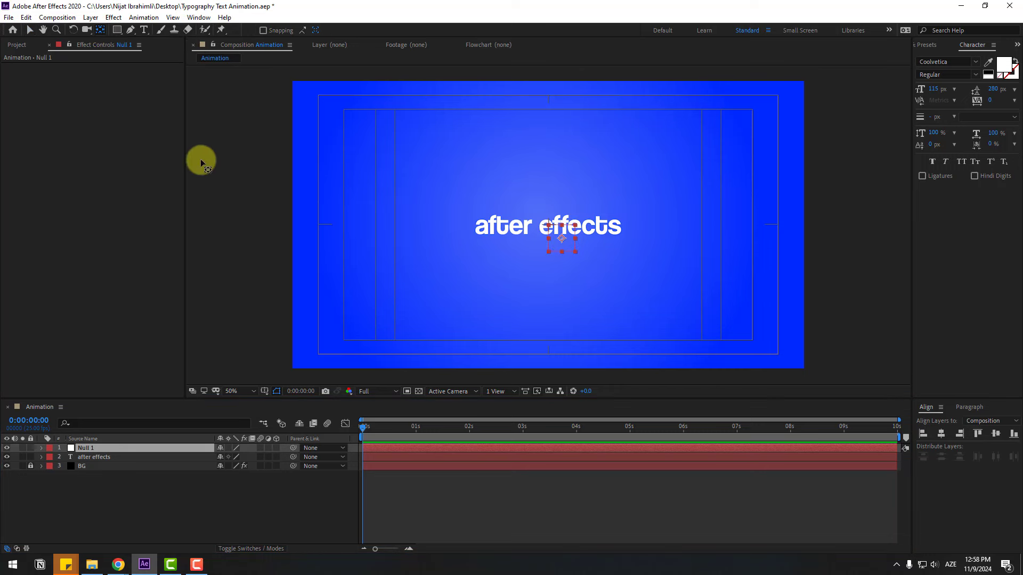
pyautogui.click(30, 31)
pyautogui.scroll(2, 591, 234)
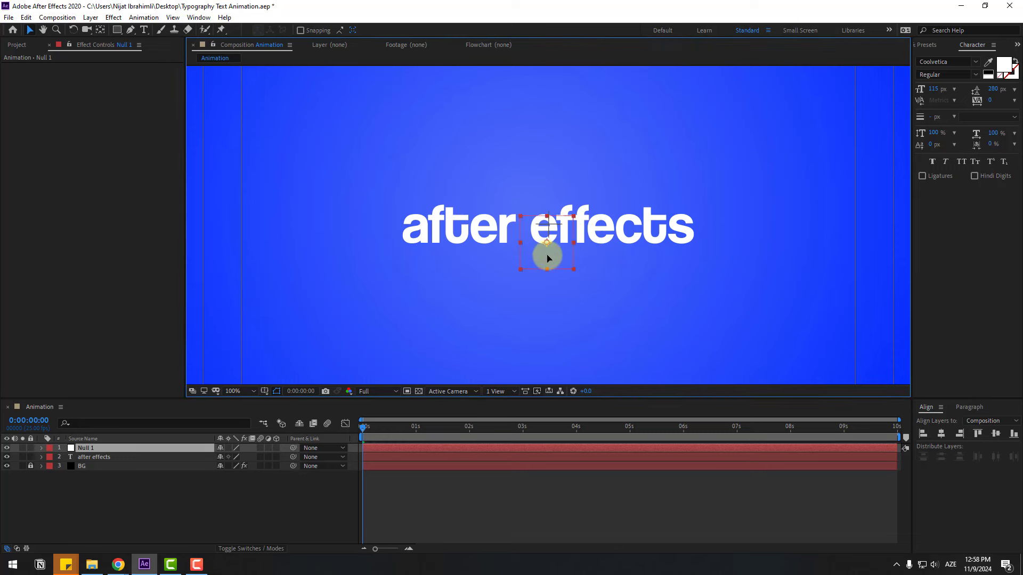
pyautogui.press('Return')
pyautogui.scroll(-2, 529, 238)
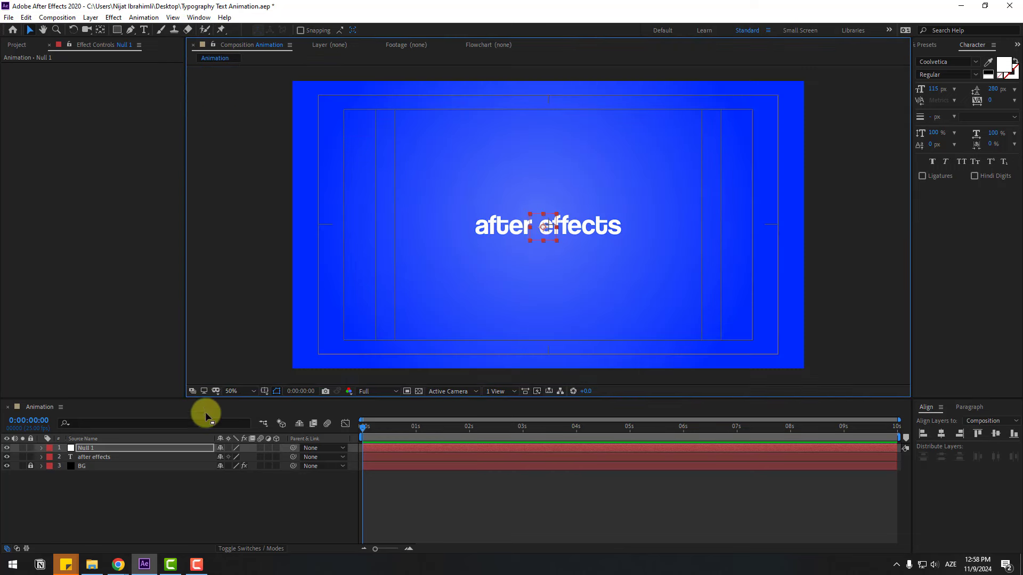
# Parent the "after effects" layer to Null 1 and set the null's rotation to 90°, keeping it at the frame center
pyautogui.click(96, 460)
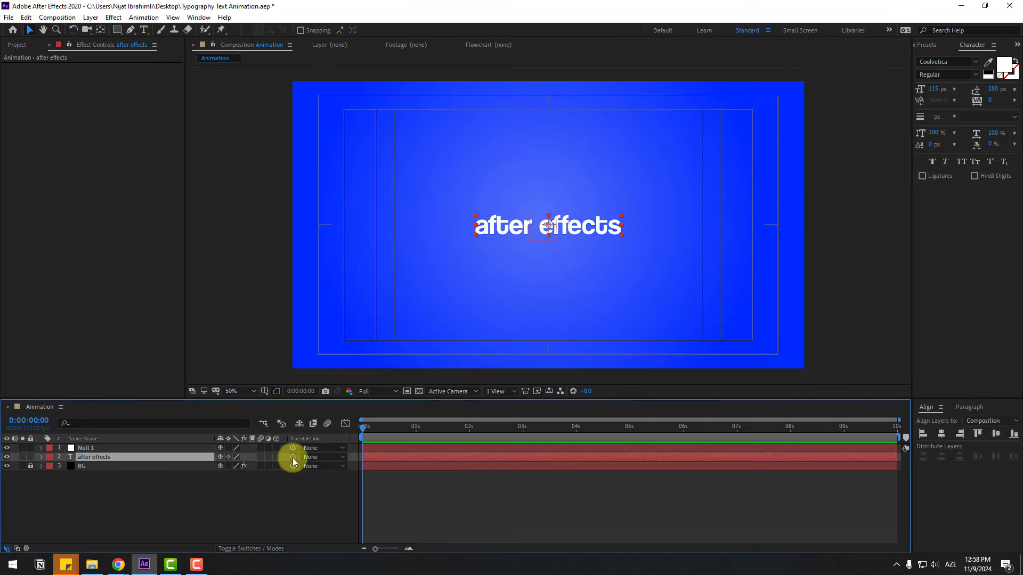
pyautogui.moveTo(104, 457); pyautogui.dragTo(84, 453)
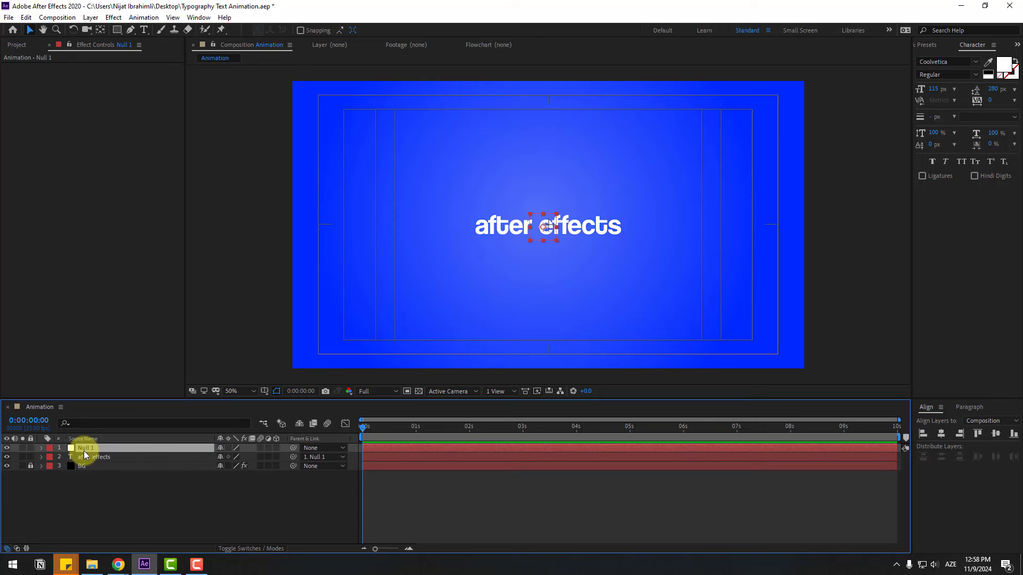
pyautogui.press('r')
pyautogui.click(231, 457)
pyautogui.write('9')
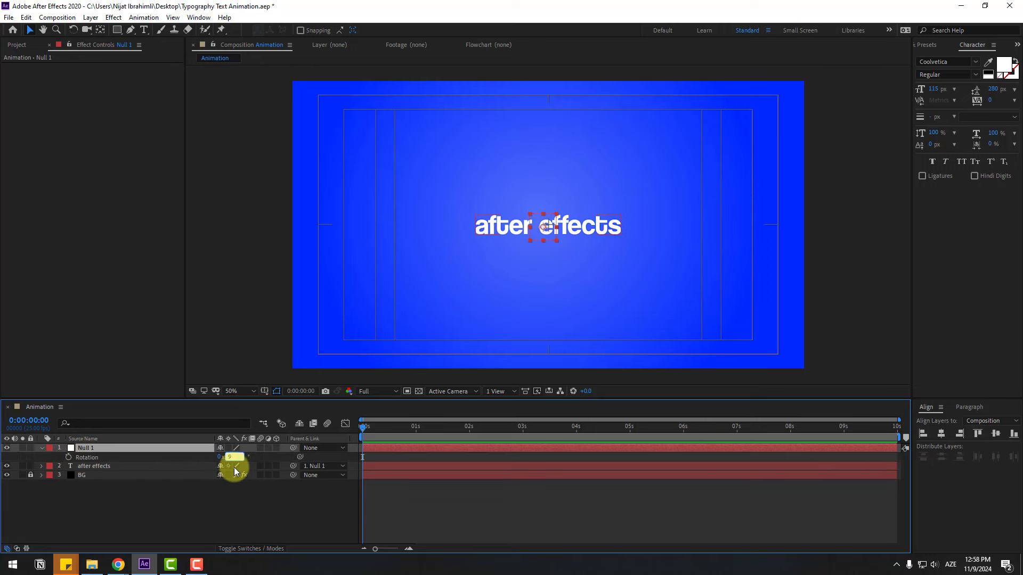
pyautogui.write('0')
pyautogui.press('Return')
pyautogui.click(553, 232)
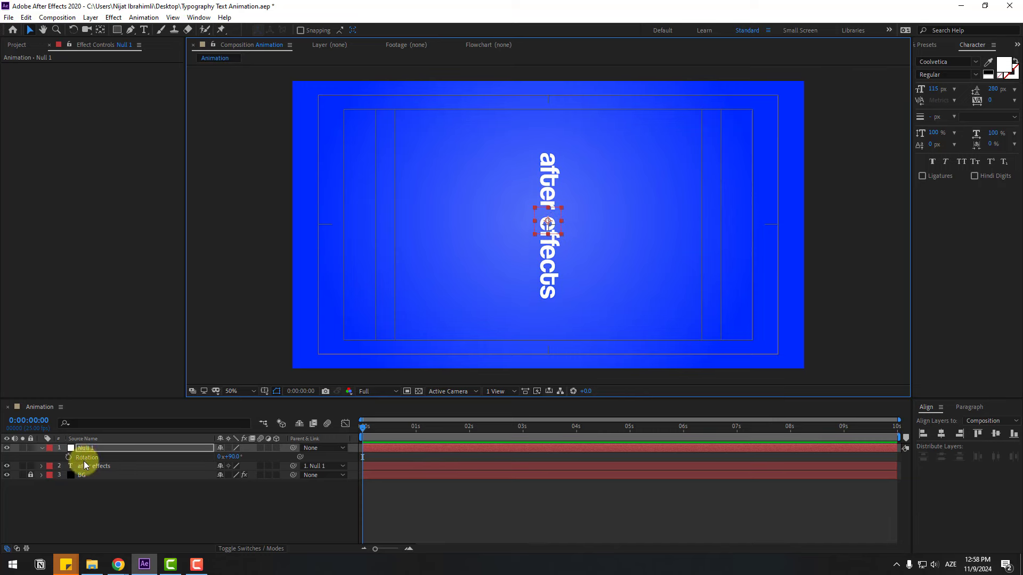
# Apply Animation Composer 3's Overshoot Position & Scale Characters preset to the "after effects" text as an In animation and preview it
pyautogui.click(198, 17)
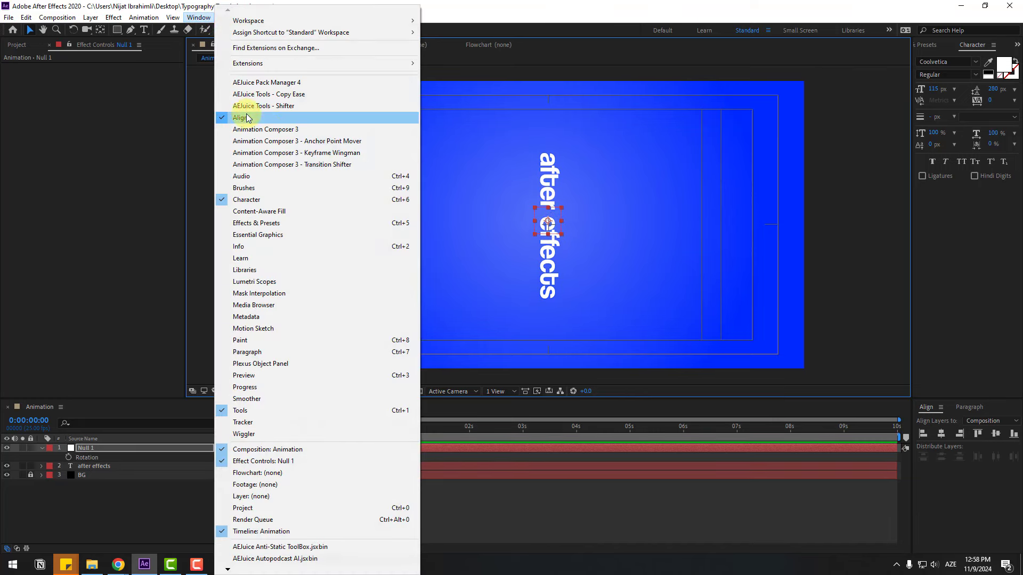
pyautogui.click(296, 131)
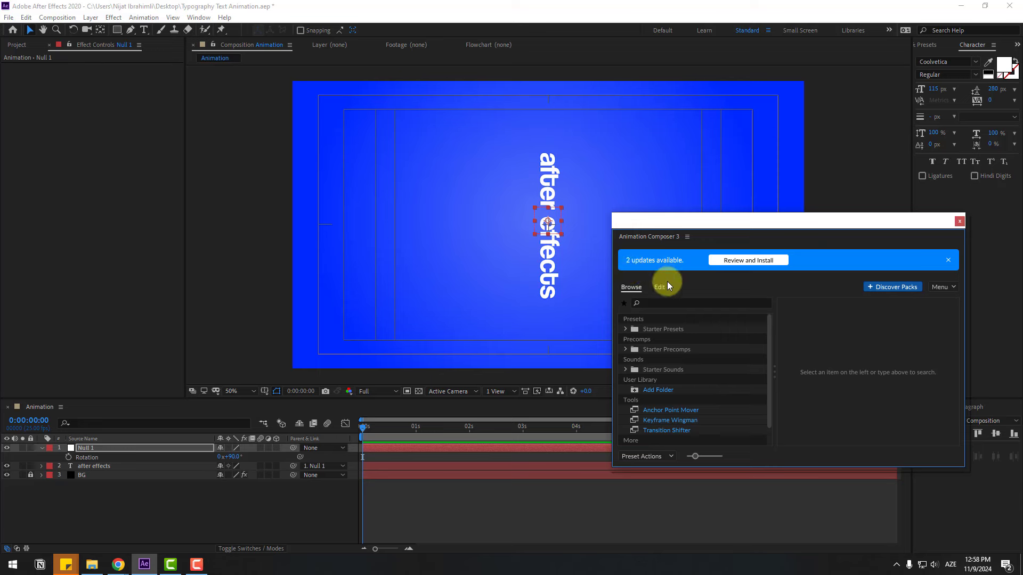
pyautogui.click(82, 468)
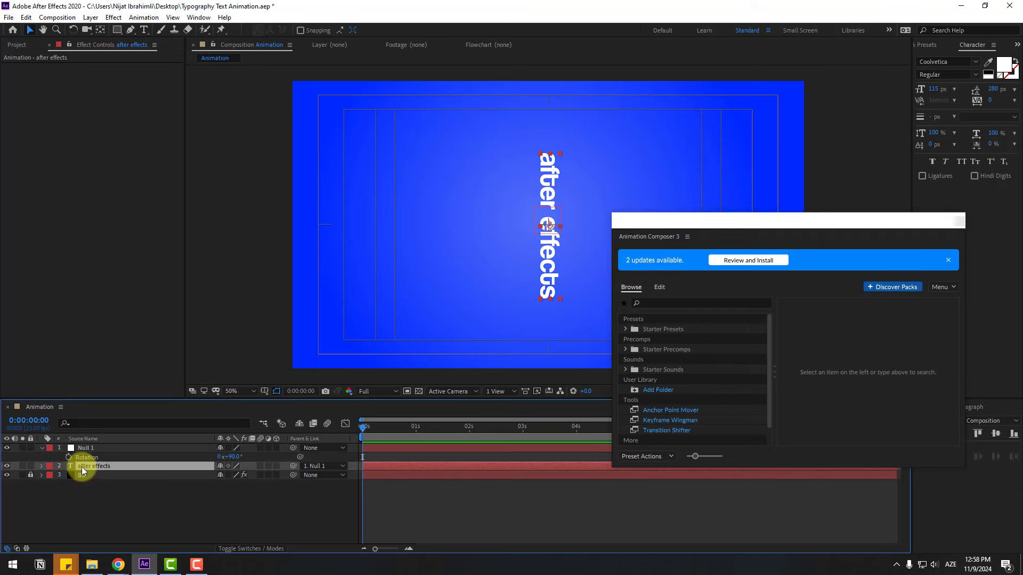
pyautogui.click(626, 330)
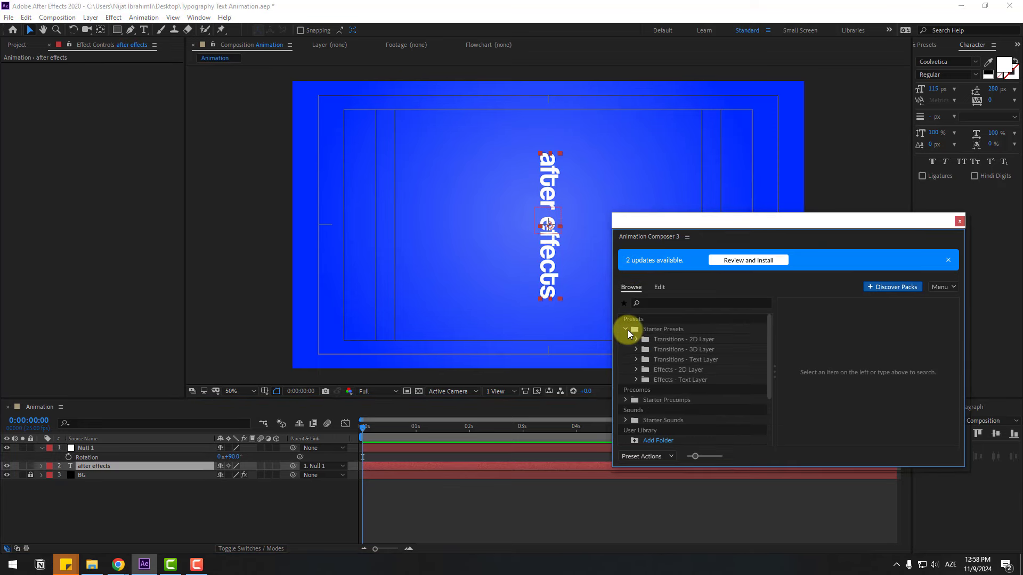
pyautogui.click(637, 360)
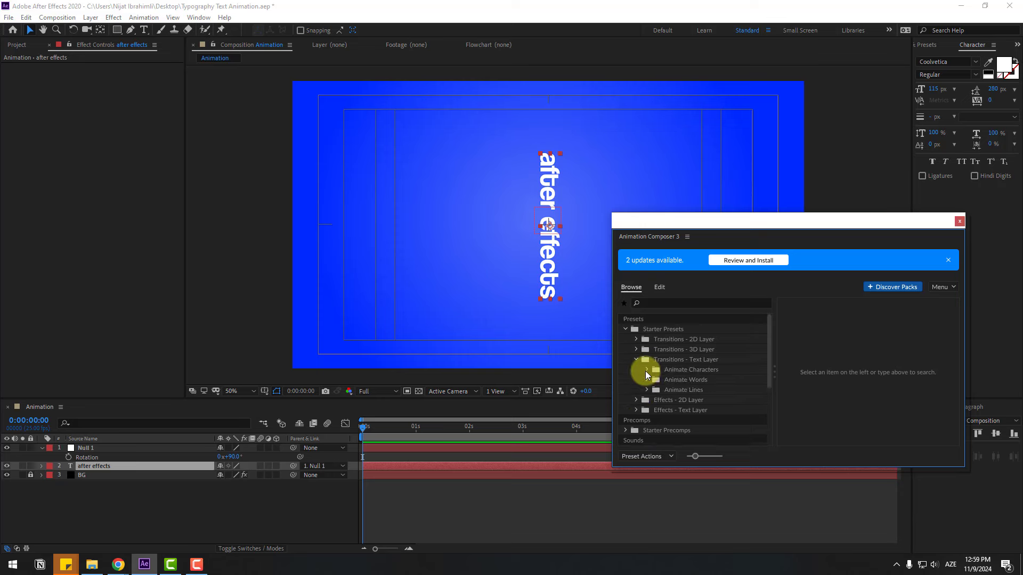
pyautogui.click(647, 372)
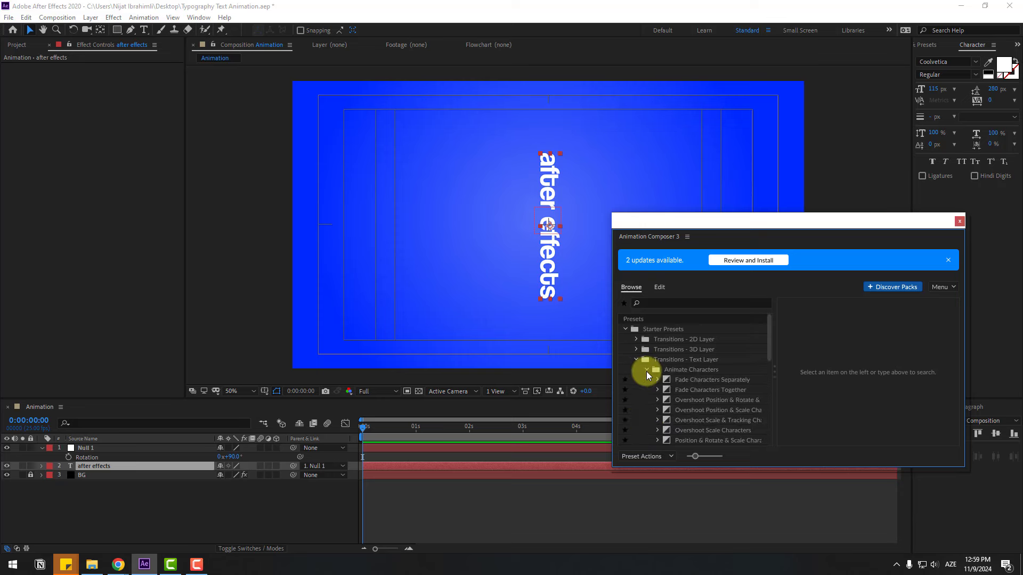
pyautogui.click(685, 411)
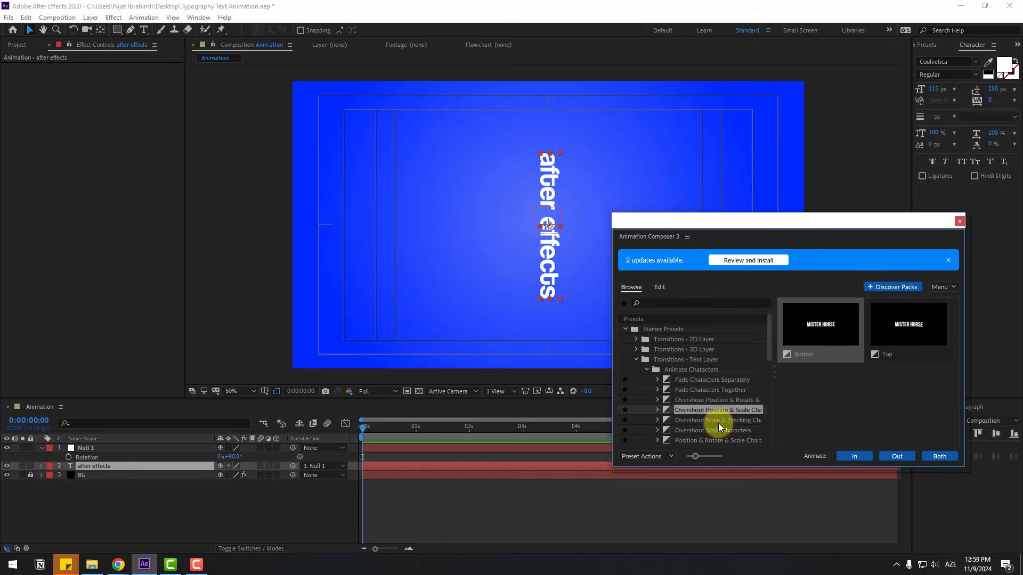
pyautogui.click(855, 457)
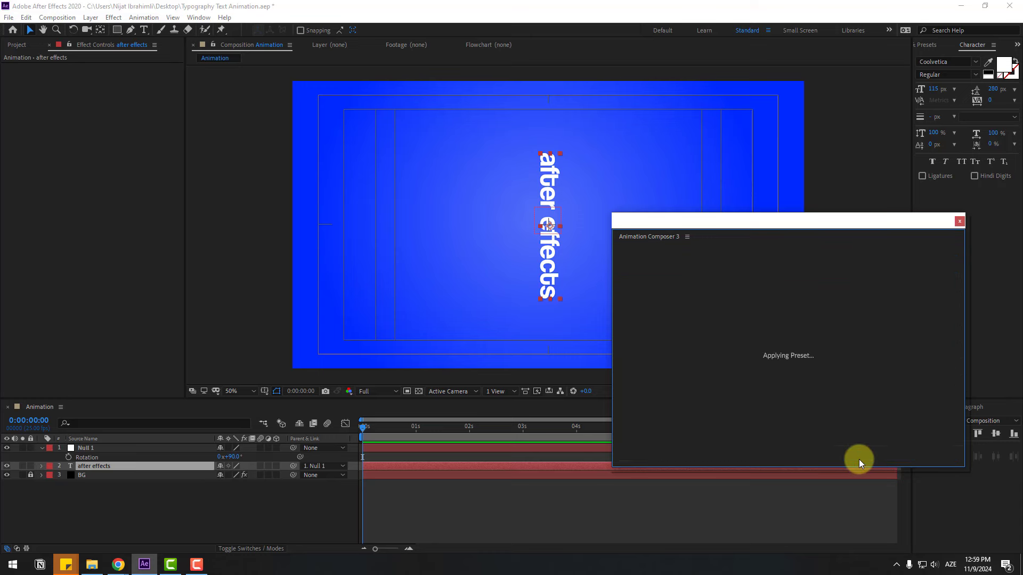
pyautogui.click(960, 221)
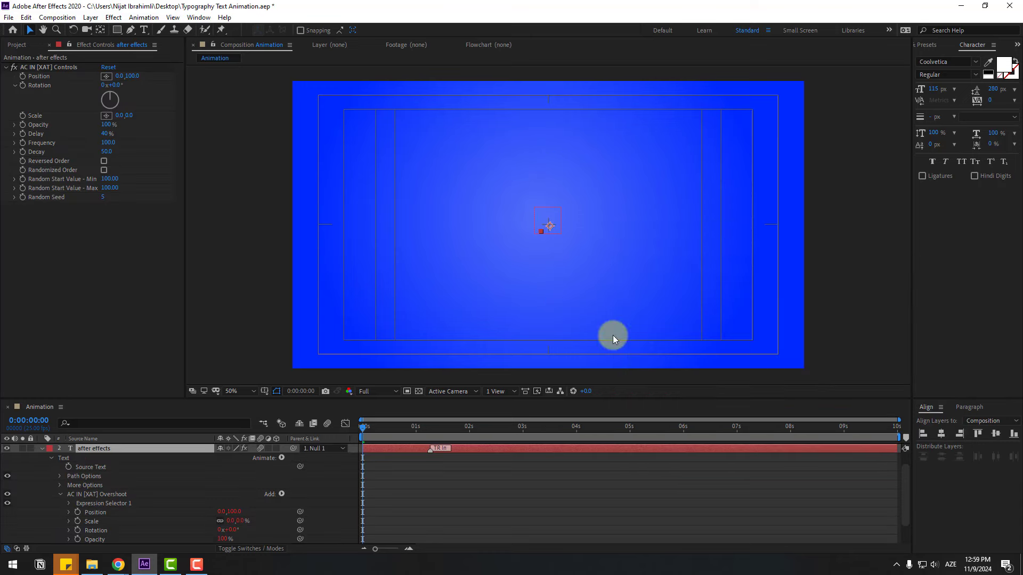
pyautogui.click(42, 448)
pyautogui.press('space')
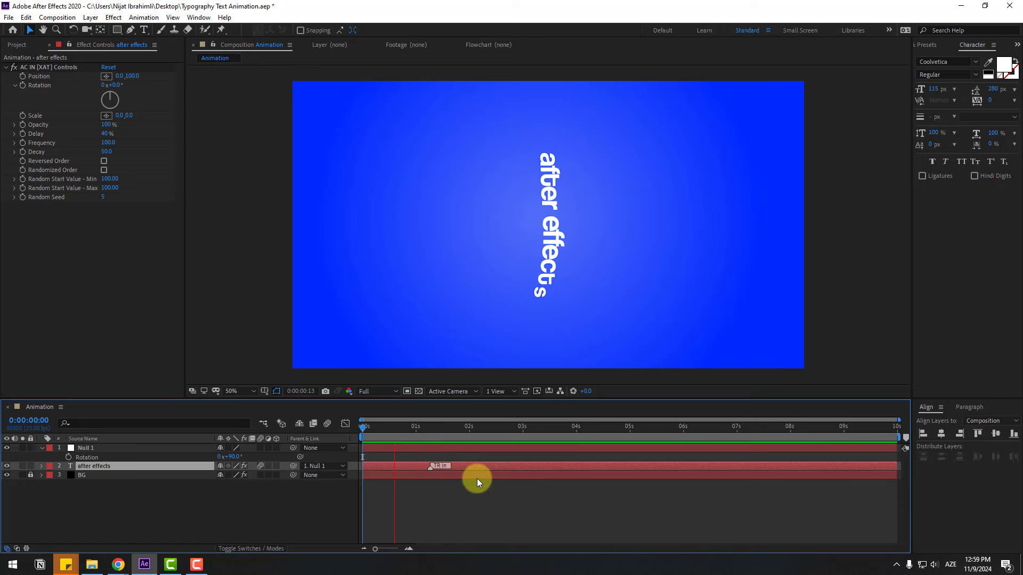
pyautogui.press('space')
# Set Null 1's scale to 0% and keyframe it at the start of the timeline
pyautogui.click(114, 448)
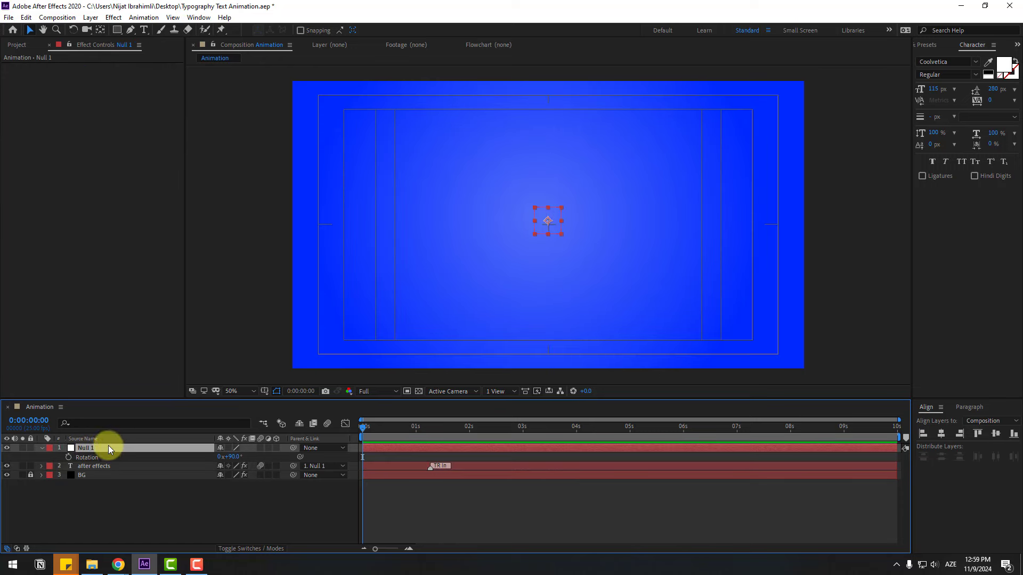
pyautogui.press('s')
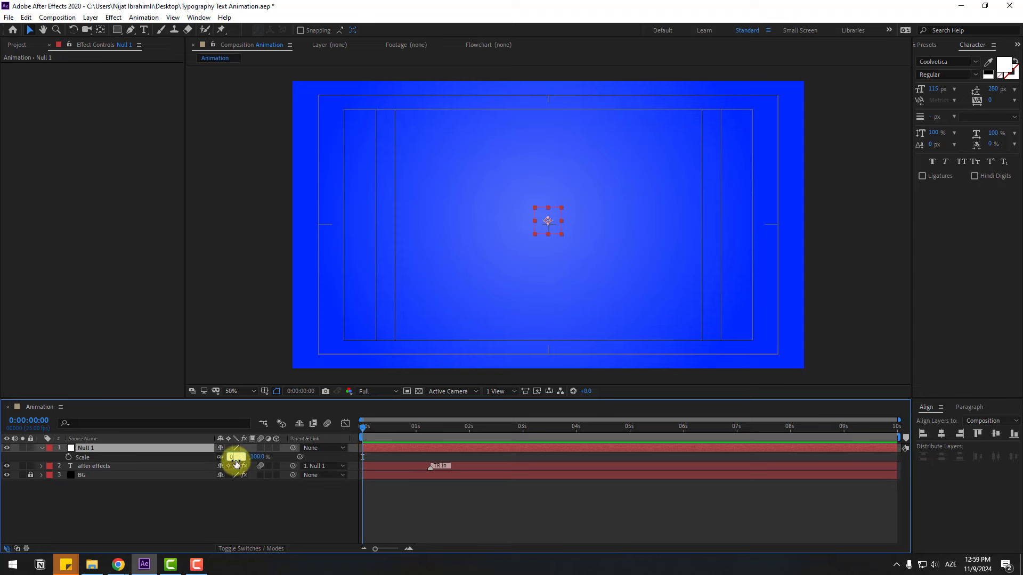
pyautogui.moveTo(238, 456); pyautogui.dragTo(64, 457)
pyautogui.click(68, 458)
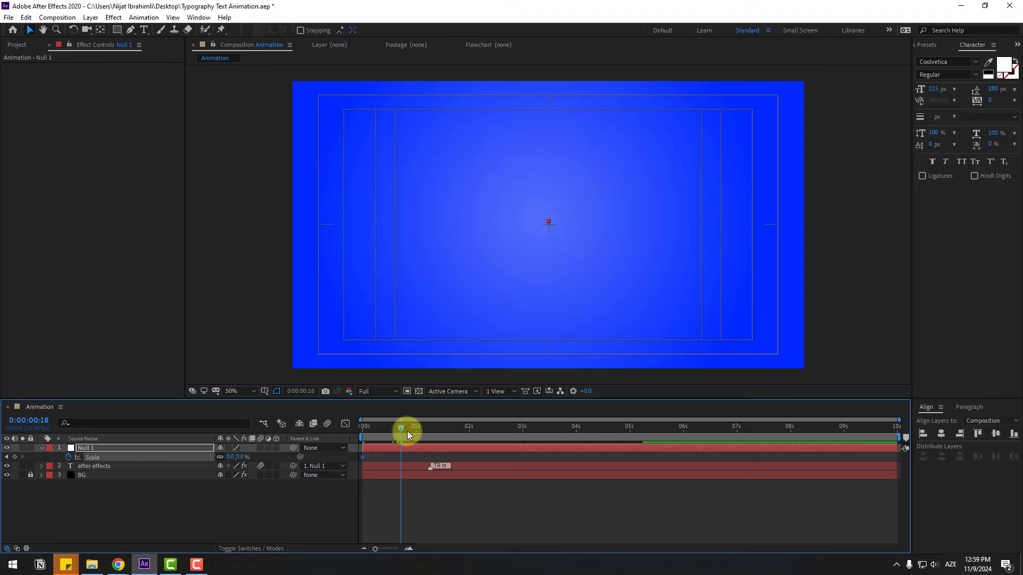
# Keyframe Null 1's scale at 100% at 0:00:01:00
pyautogui.moveTo(407, 431); pyautogui.dragTo(416, 427)
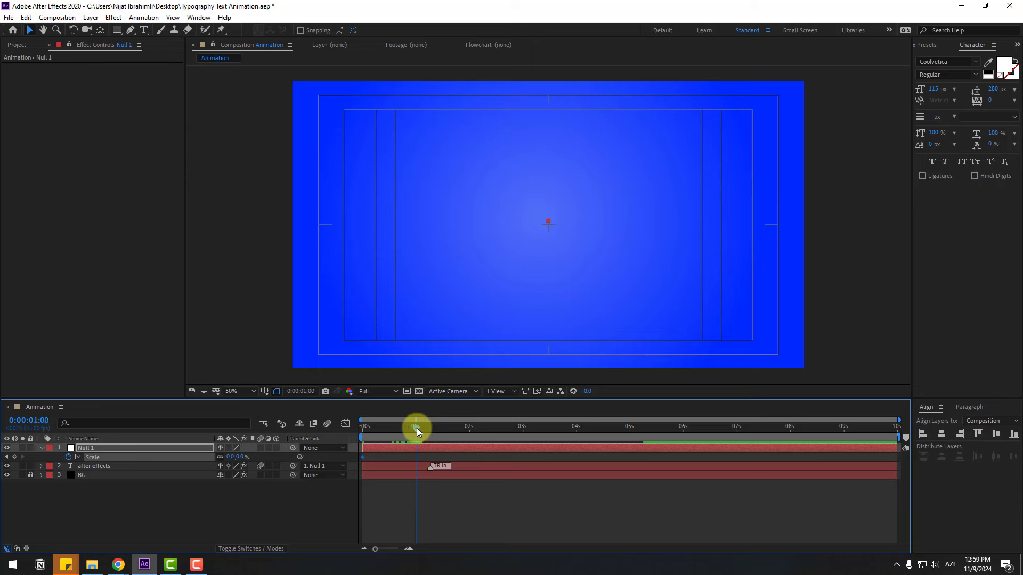
pyautogui.click(233, 459)
pyautogui.write('100')
pyautogui.press('Return')
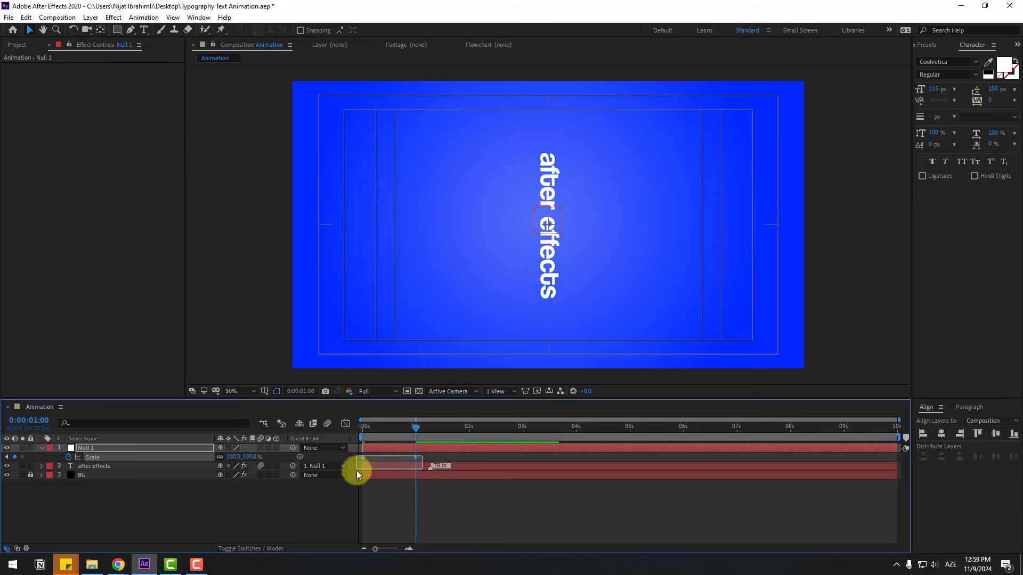
# Apply Easy Ease to both scale keyframes of Null 1 and preview the animation
pyautogui.rightClick(362, 459)
pyautogui.moveTo(426, 450)
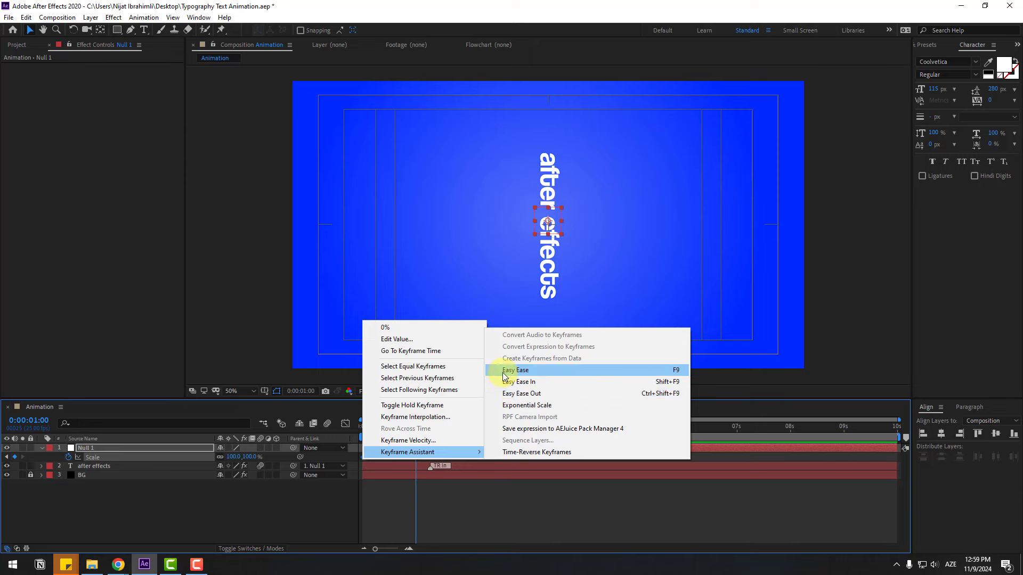
pyautogui.click(514, 368)
pyautogui.press('space')
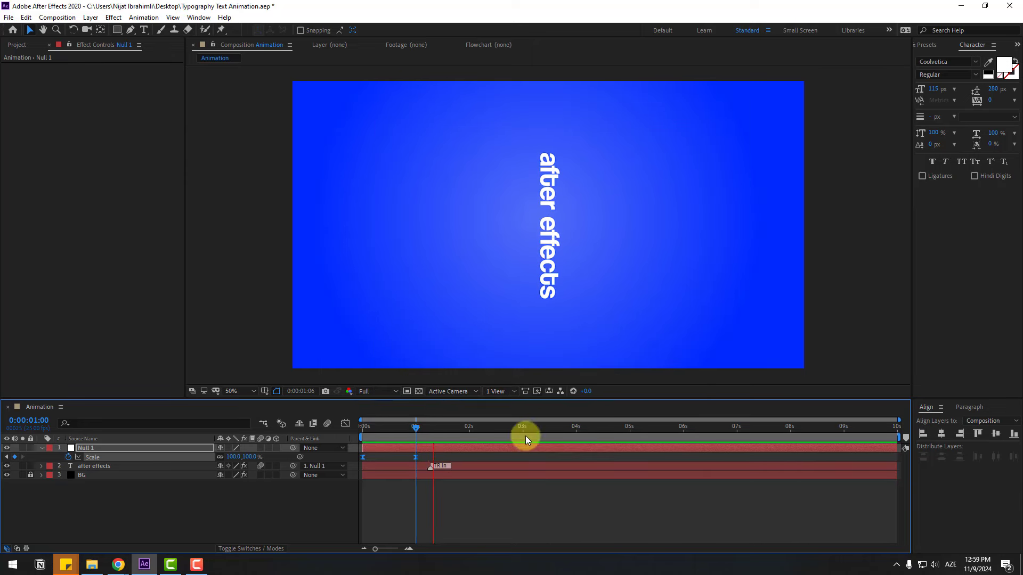
pyautogui.press('space')
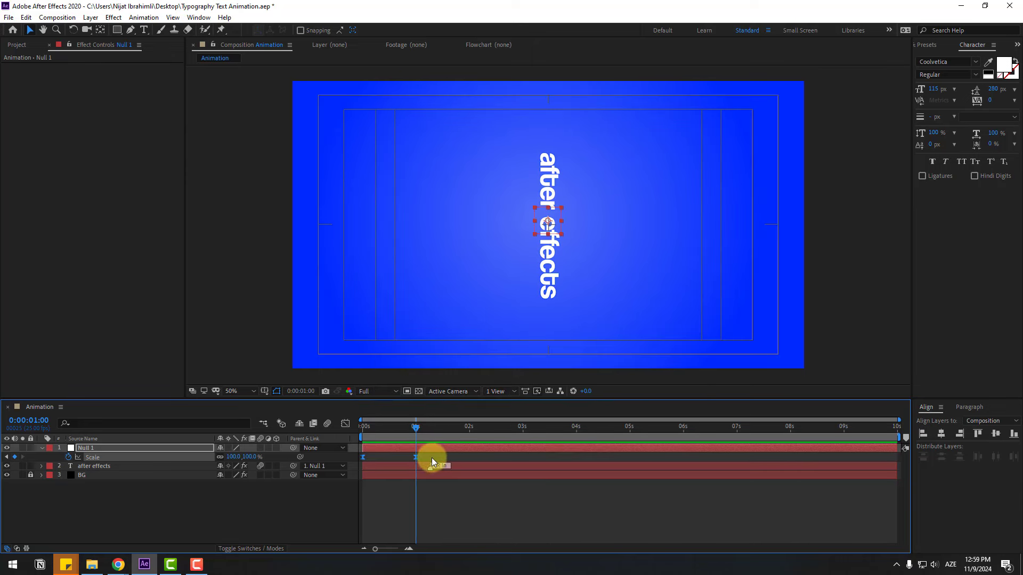
# Extend both easing handles of the null's scale speed curve toward the middle for a sharp central peak, and preview the result
pyautogui.click(345, 425)
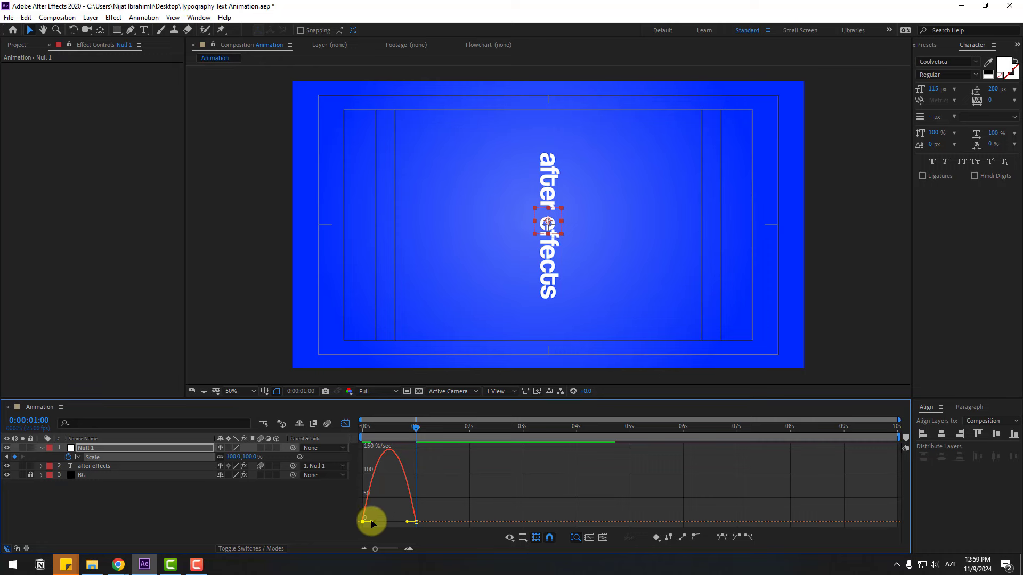
pyautogui.moveTo(371, 523); pyautogui.dragTo(397, 522)
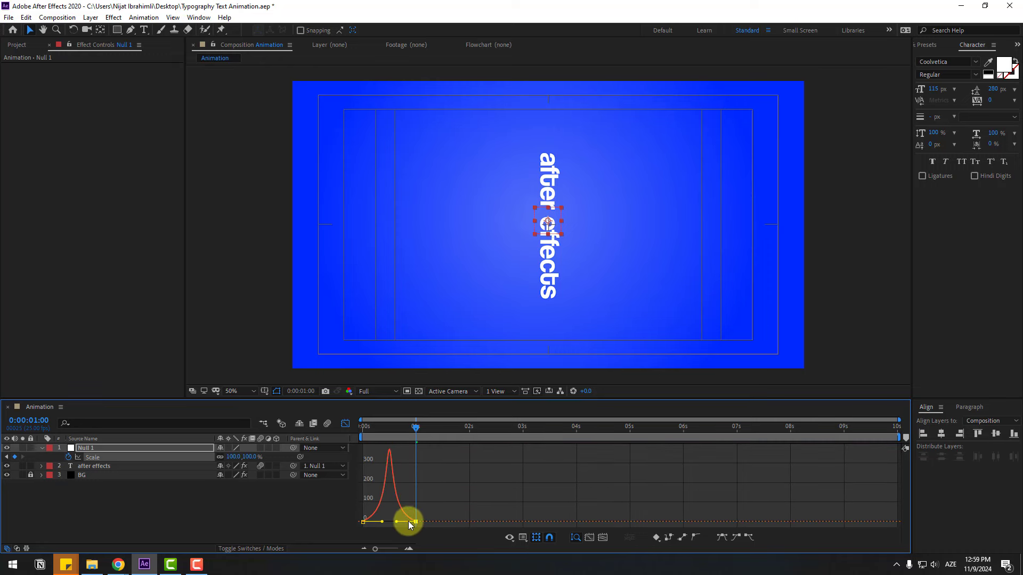
pyautogui.press('space')
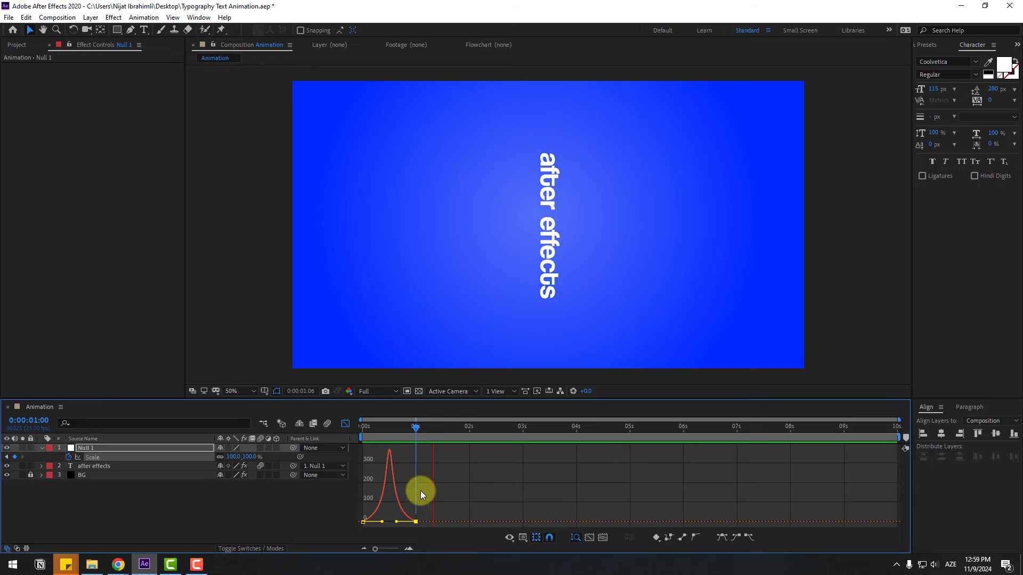
pyautogui.press('space')
# Leave the graph view, move the text layer's TR In marker to about 1.7 seconds and preview the timing
pyautogui.click(340, 428)
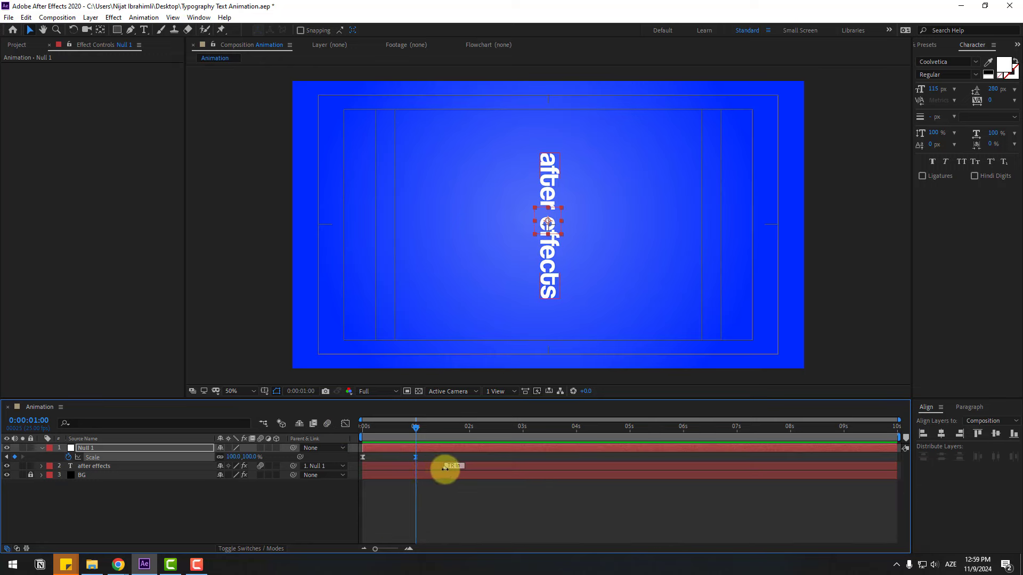
pyautogui.press('space')
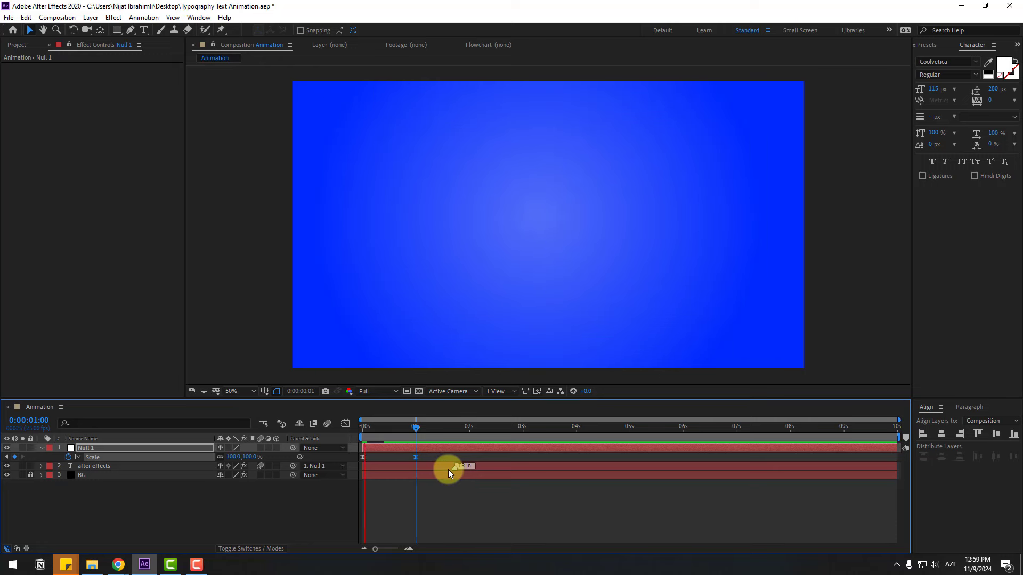
# Start position and rotation keyframes for Null 1 at 0:00:01:13
pyautogui.click(429, 427)
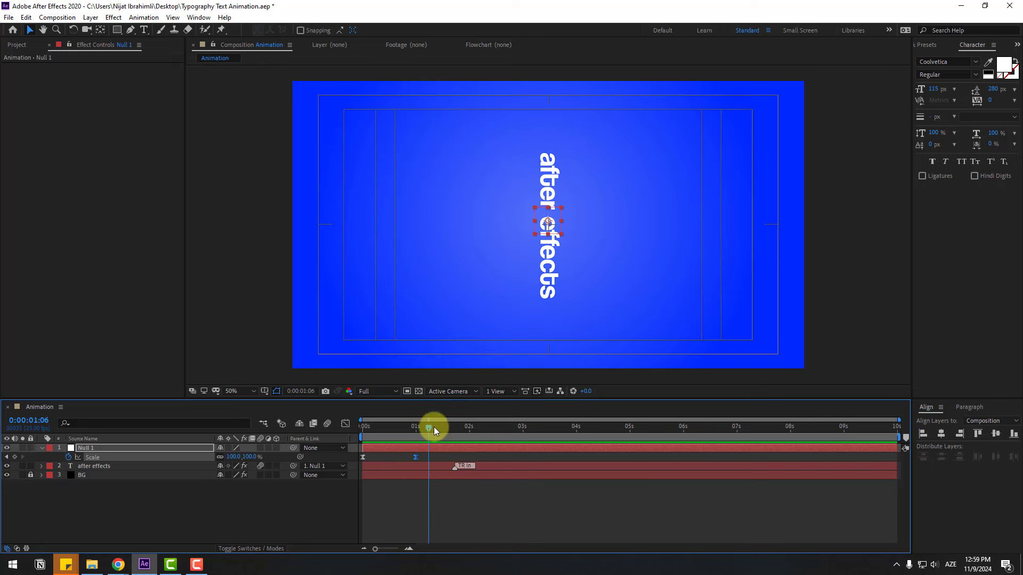
pyautogui.click(85, 448)
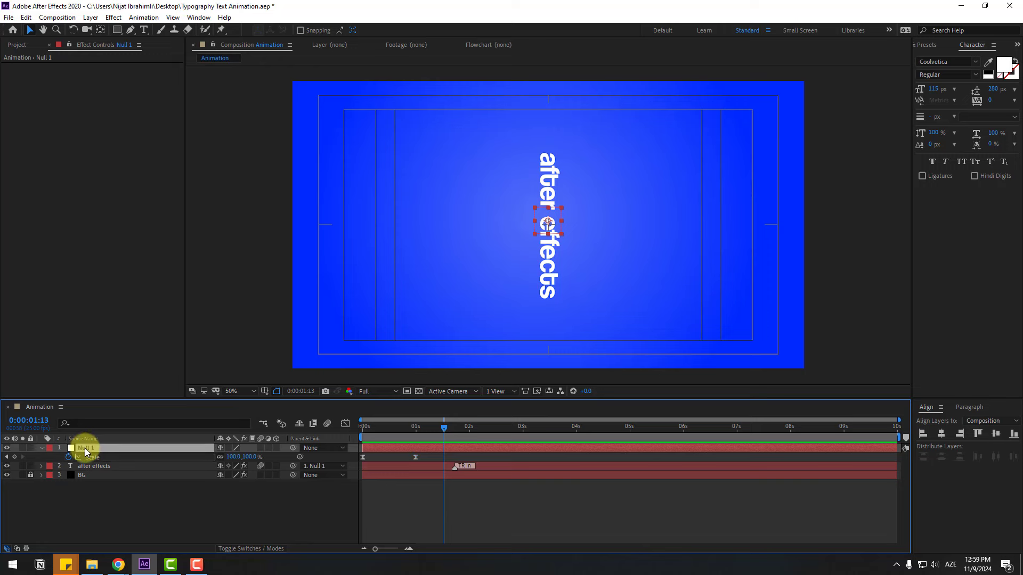
pyautogui.hotkey('shift', 'p')
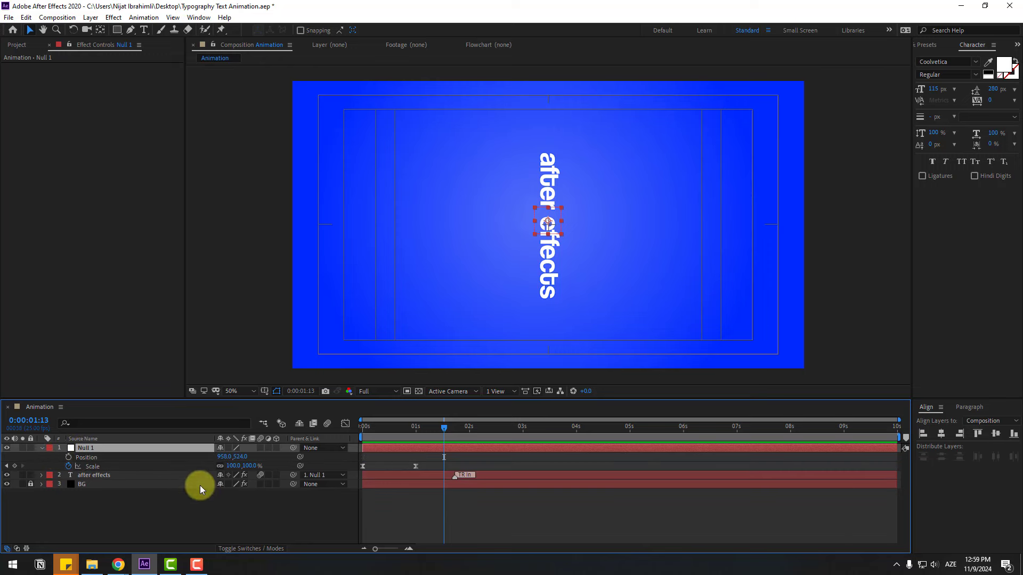
pyautogui.hotkey('shift', 'r')
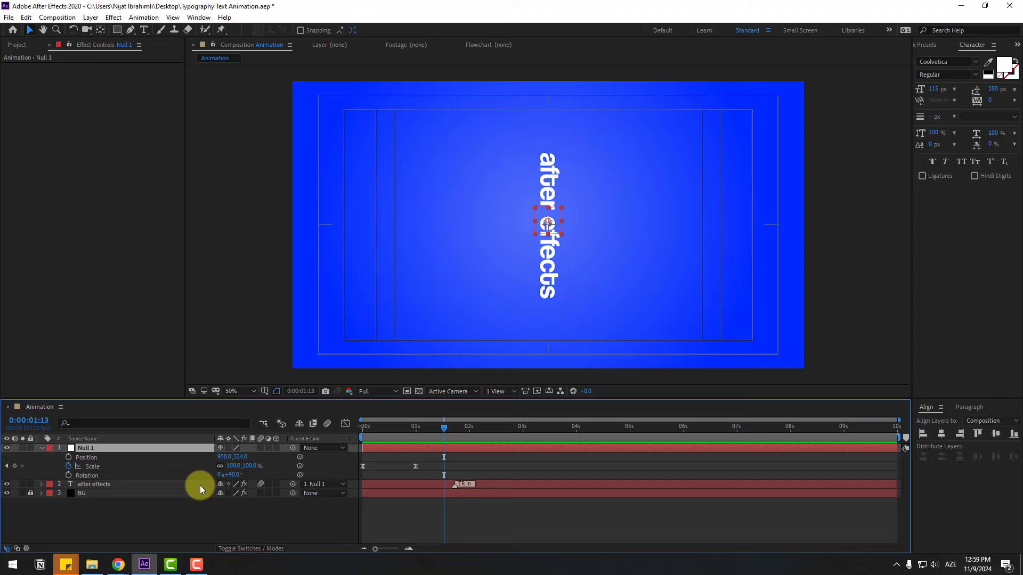
pyautogui.click(69, 457)
pyautogui.click(69, 475)
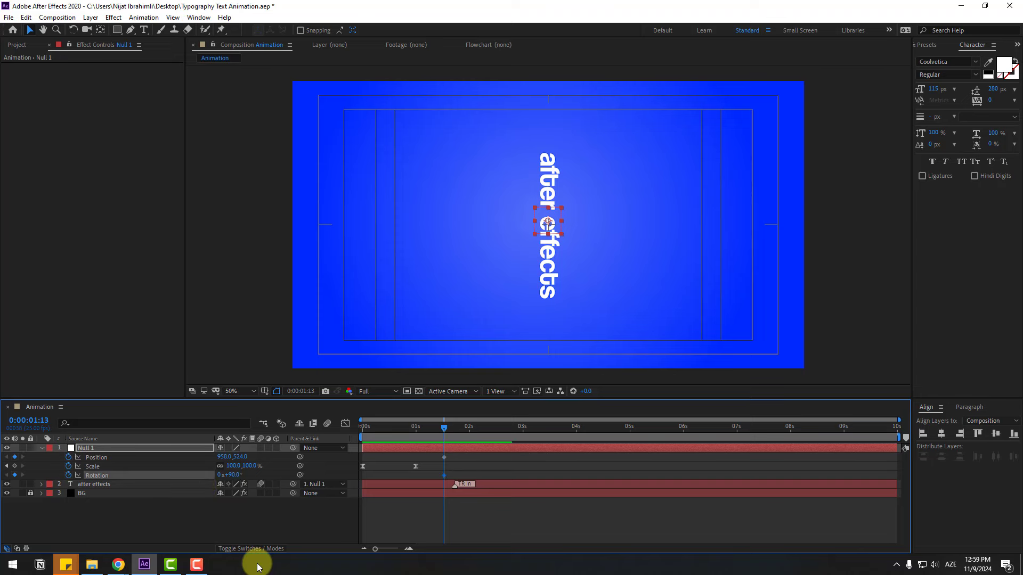
# At 0:00:02:11, keyframe Null 1's rotation at -48° and its position at 691, 480
pyautogui.moveTo(484, 433); pyautogui.dragTo(492, 433)
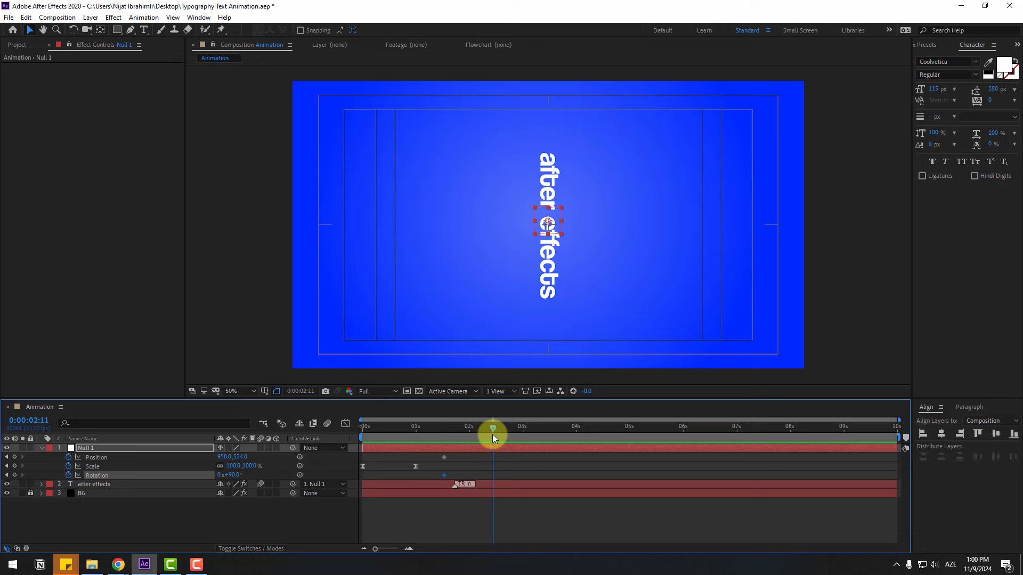
pyautogui.click(206, 520)
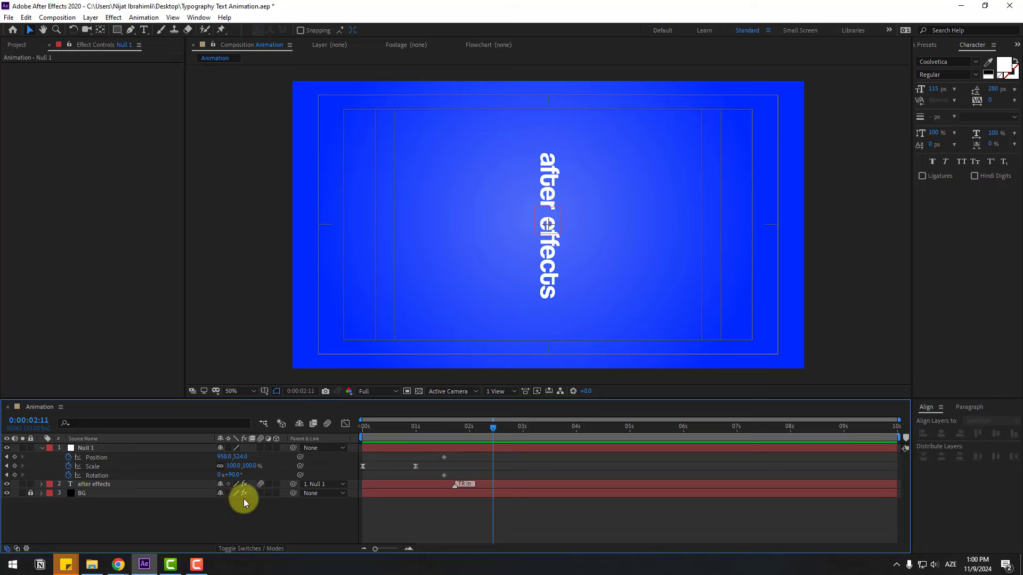
pyautogui.moveTo(235, 476); pyautogui.dragTo(180, 490)
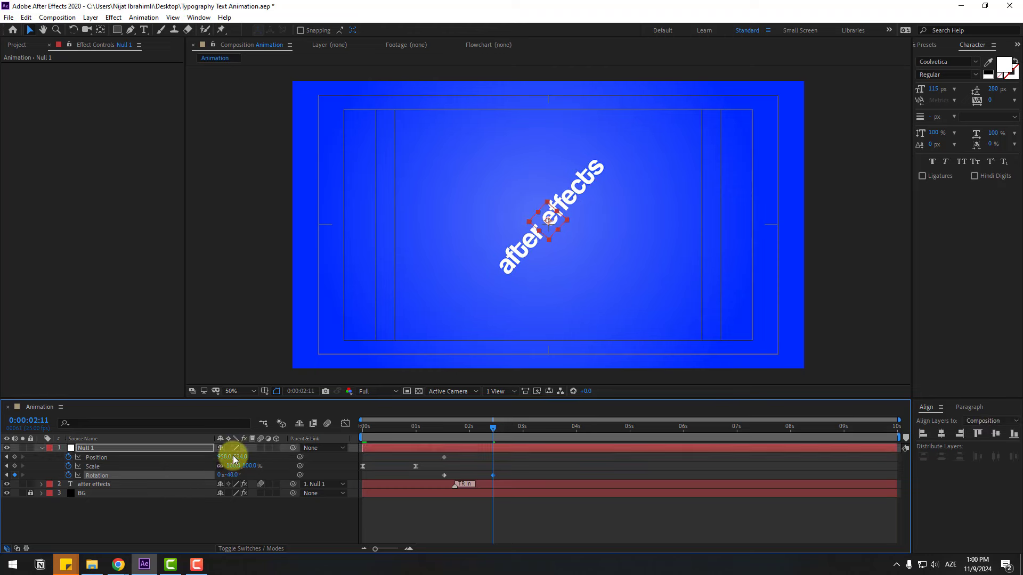
pyautogui.moveTo(222, 457); pyautogui.dragTo(79, 456)
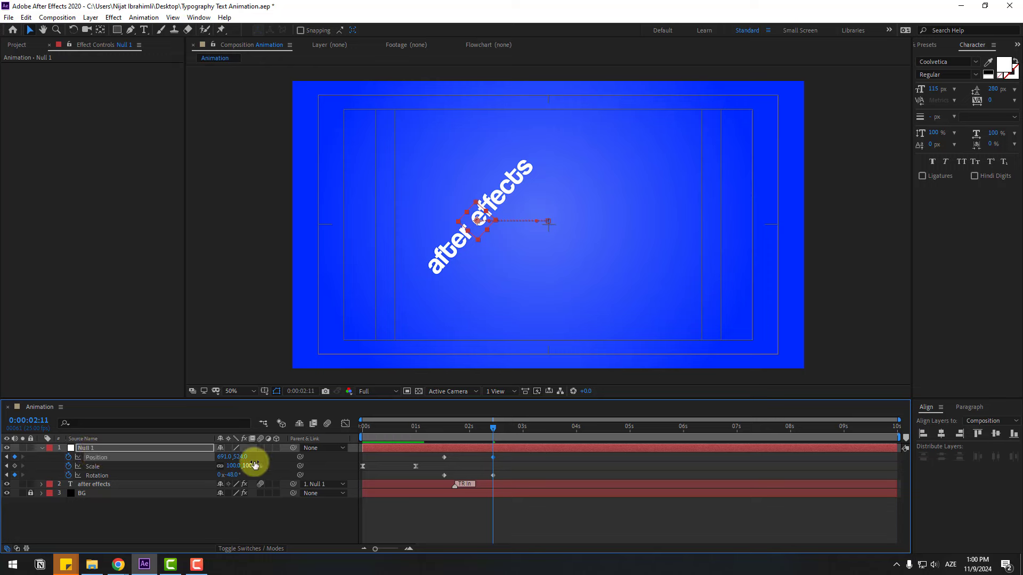
pyautogui.moveTo(235, 457); pyautogui.dragTo(215, 459)
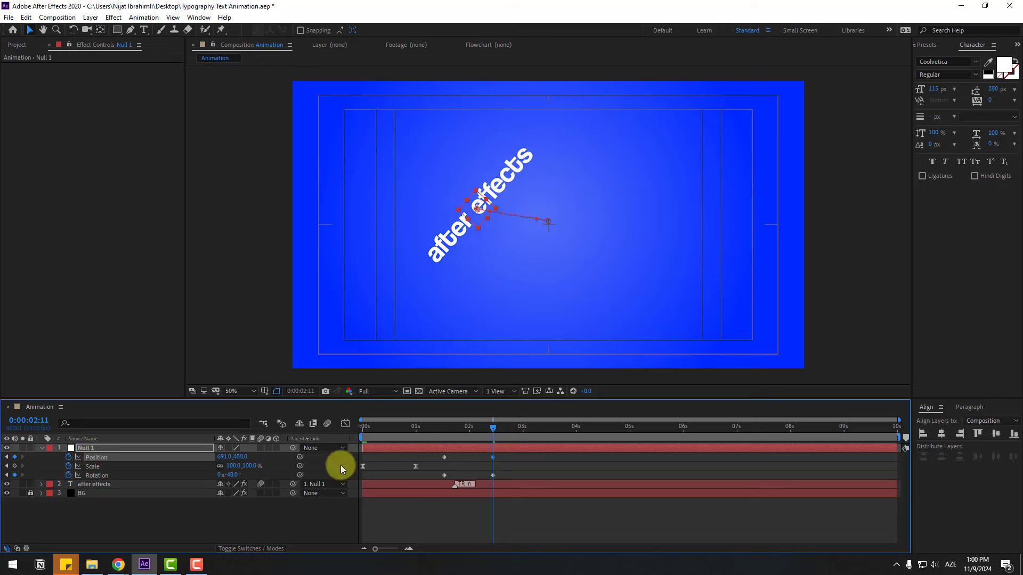
# Apply Easy Ease to Null 1's position and rotation keyframes and extend the first position speed handle to about 81% influence
pyautogui.moveTo(436, 430); pyautogui.dragTo(443, 477)
pyautogui.rightClick(443, 477)
pyautogui.moveTo(463, 467)
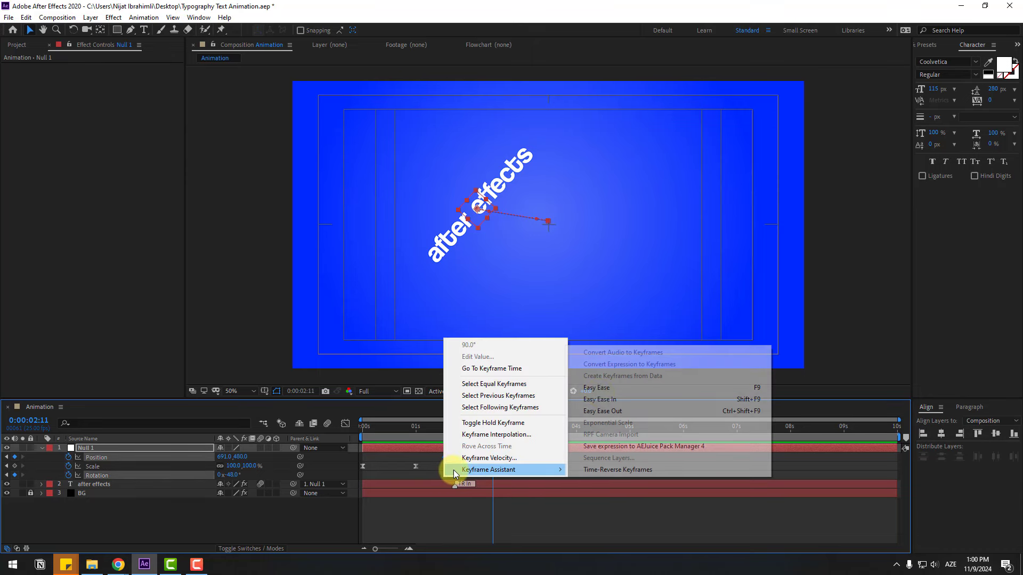
pyautogui.click(592, 387)
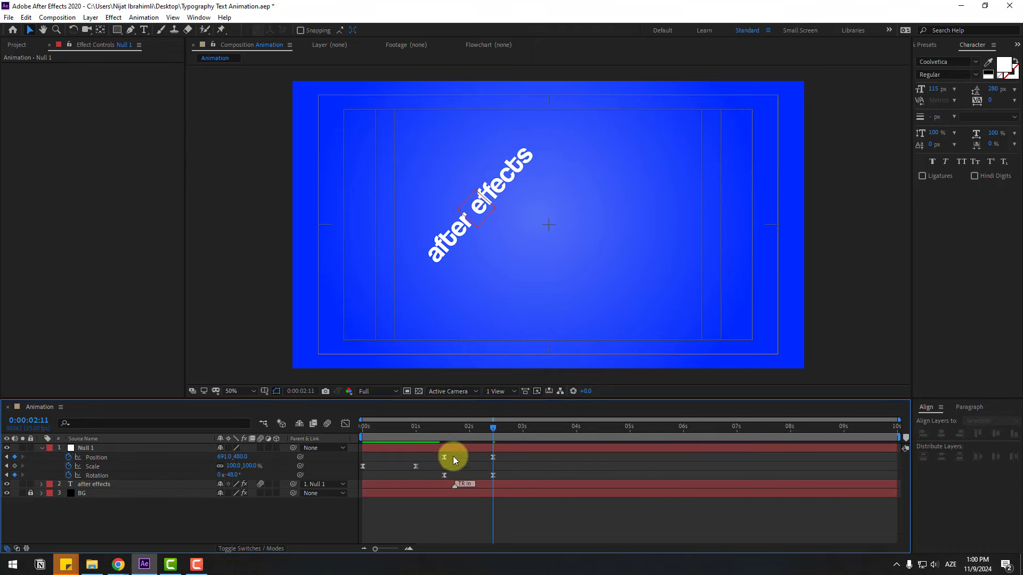
pyautogui.click(346, 423)
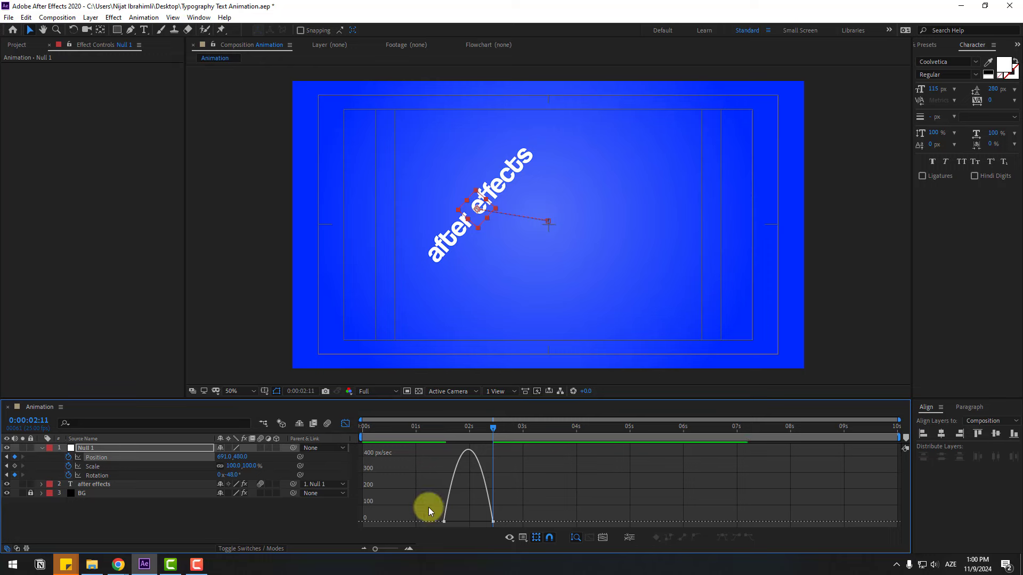
pyautogui.moveTo(451, 520); pyautogui.dragTo(463, 521)
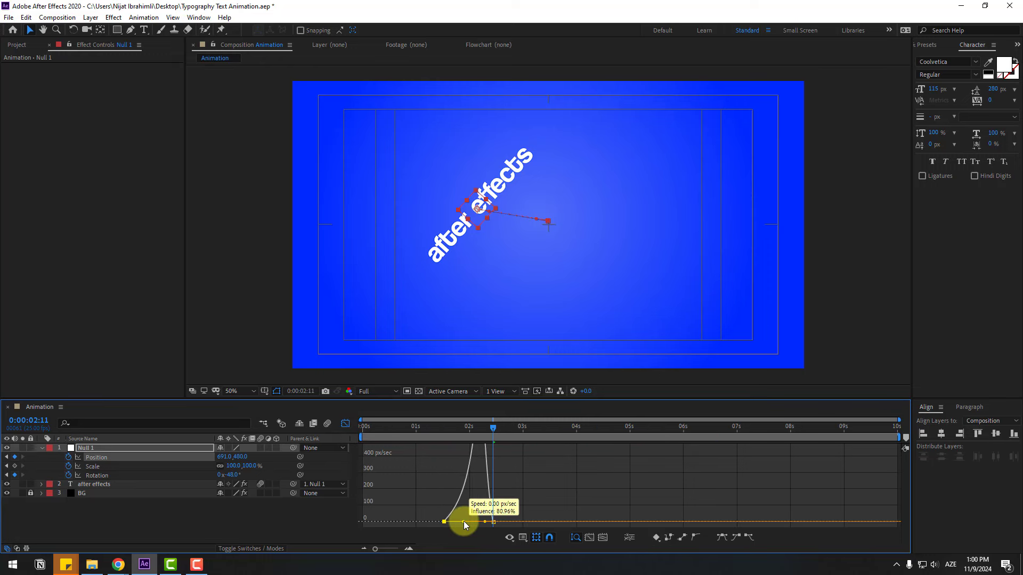
# Start the work area at about 1.3 seconds, preview the movement and display the null's rotation speed curve
pyautogui.moveTo(362, 437); pyautogui.dragTo(432, 437)
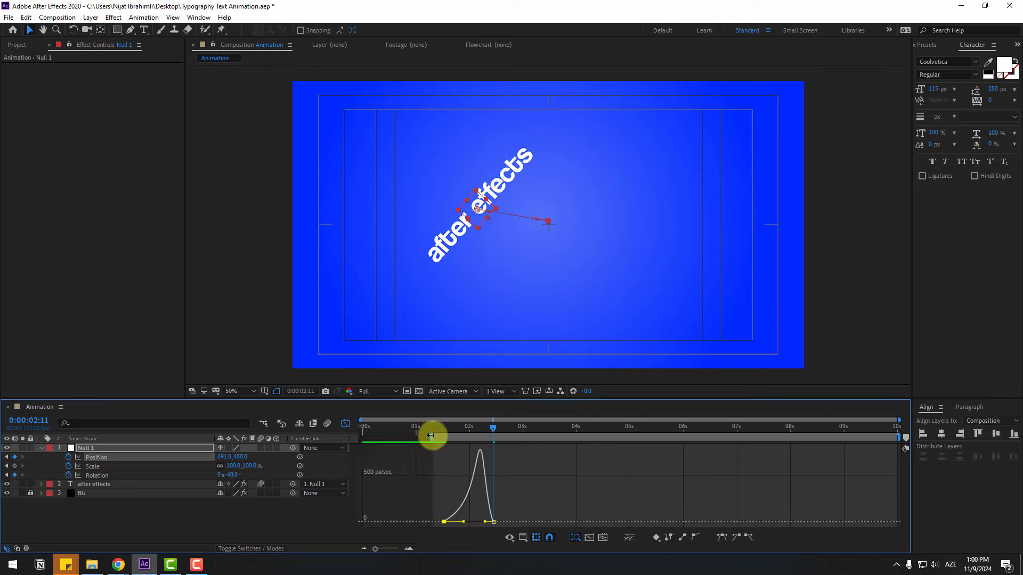
pyautogui.press('space')
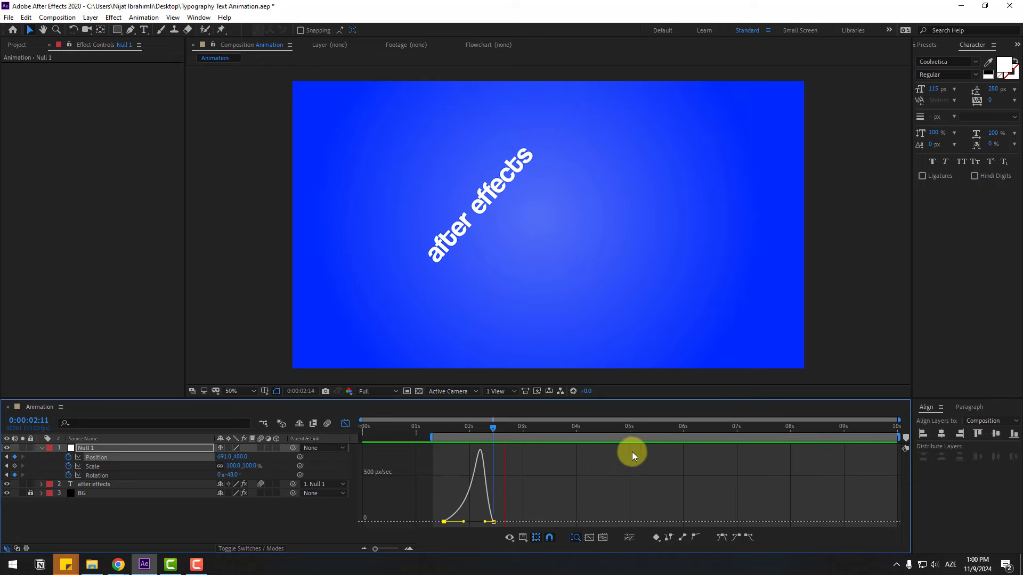
pyautogui.press('space')
pyautogui.click(94, 475)
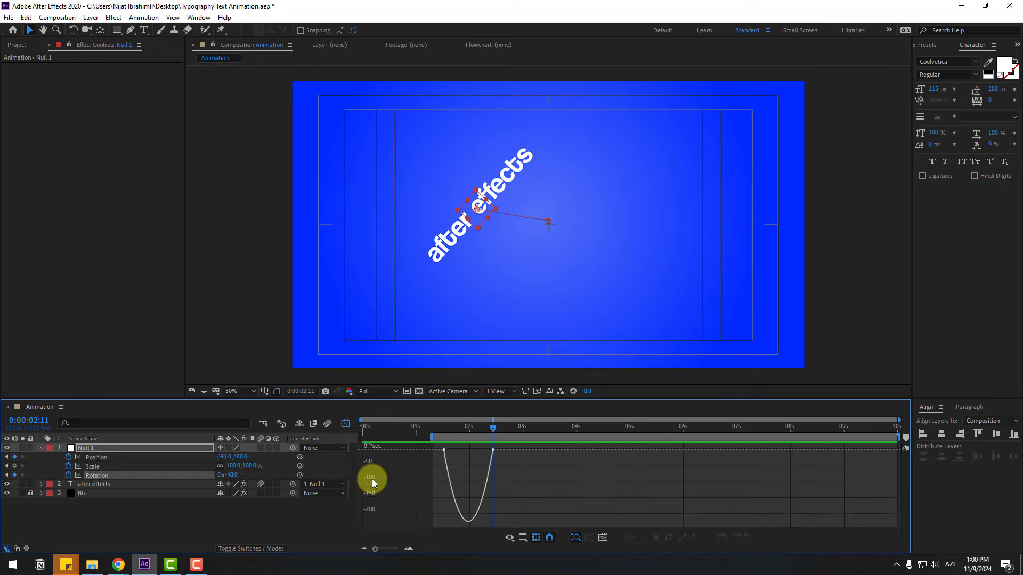
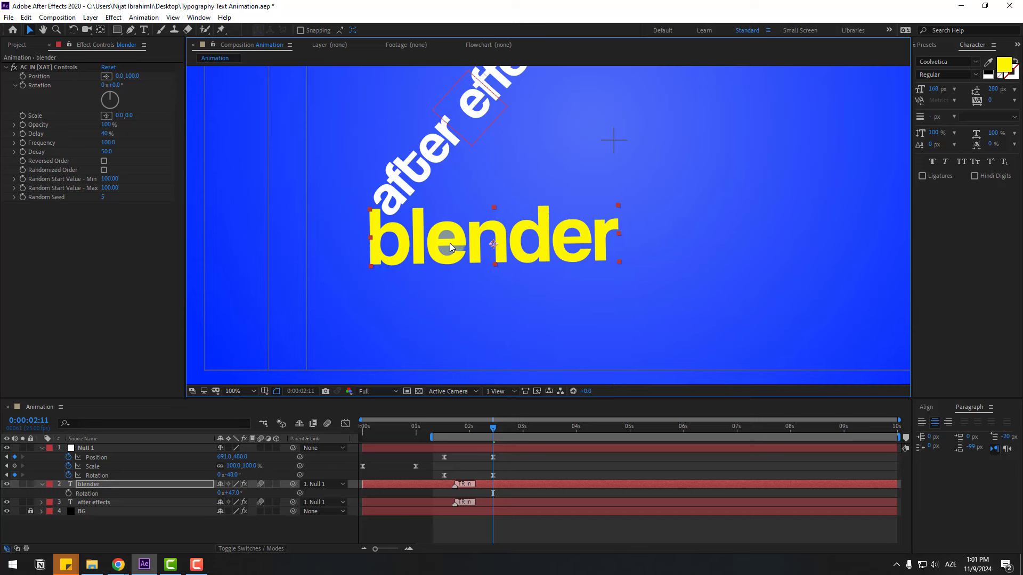
# Shift the blender layer so it starts at about 1.8 seconds, previewing its timing against the null's rotation
pyautogui.click(41, 484)
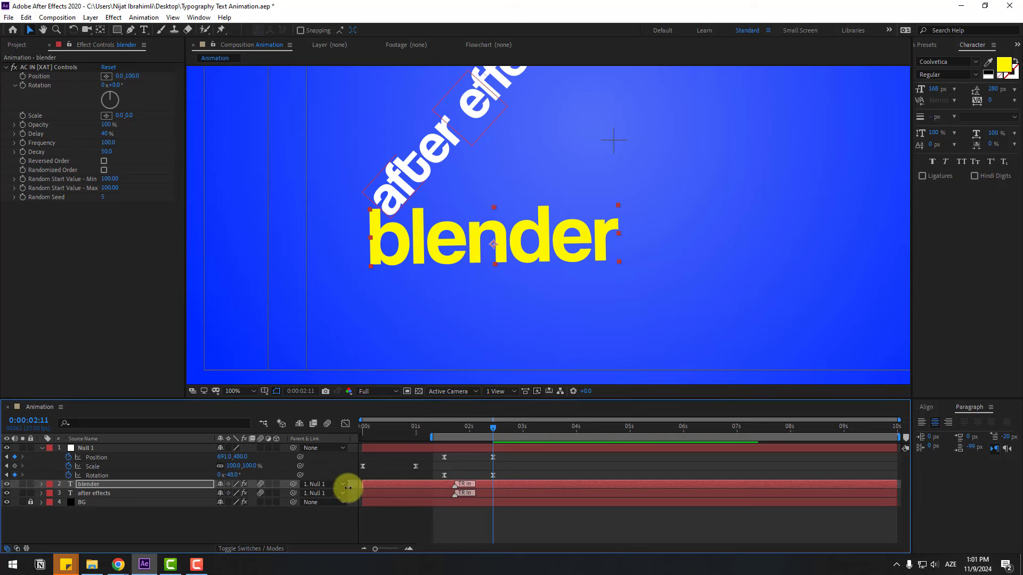
pyautogui.moveTo(388, 484); pyautogui.dragTo(497, 484)
pyautogui.scroll(-2, 625, 229)
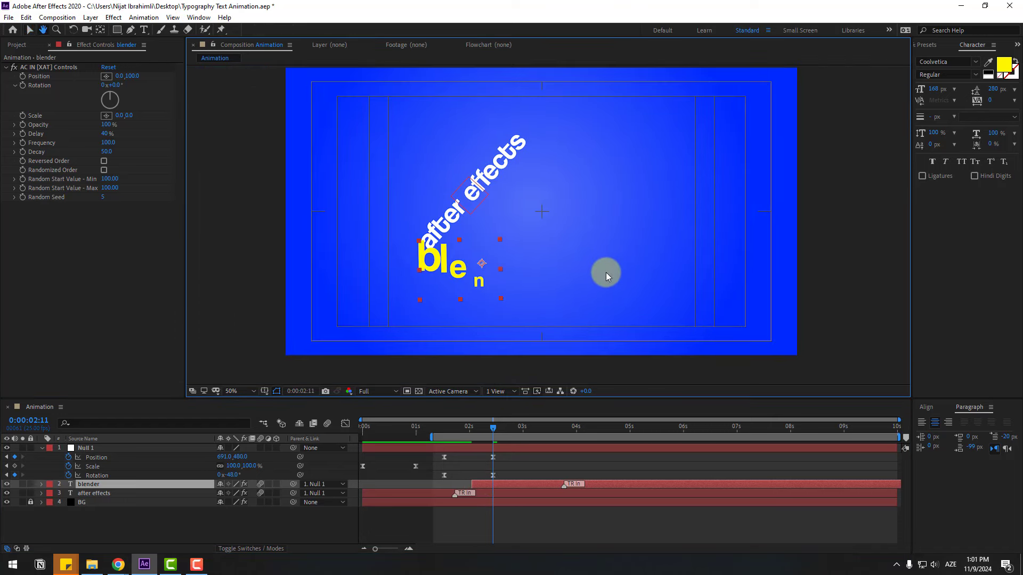
pyautogui.press('space')
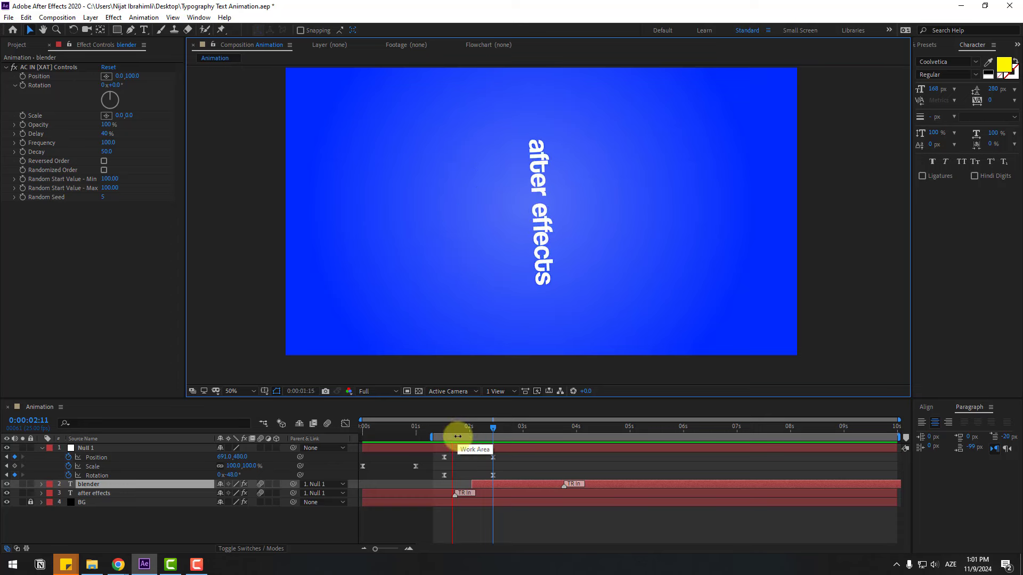
pyautogui.press('space')
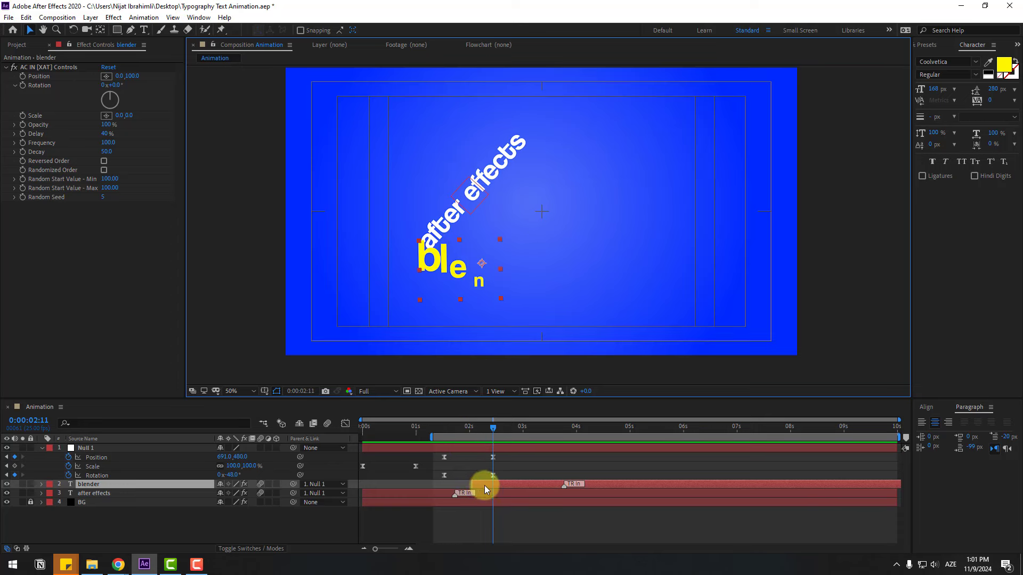
pyautogui.moveTo(489, 485); pyautogui.dragTo(478, 485)
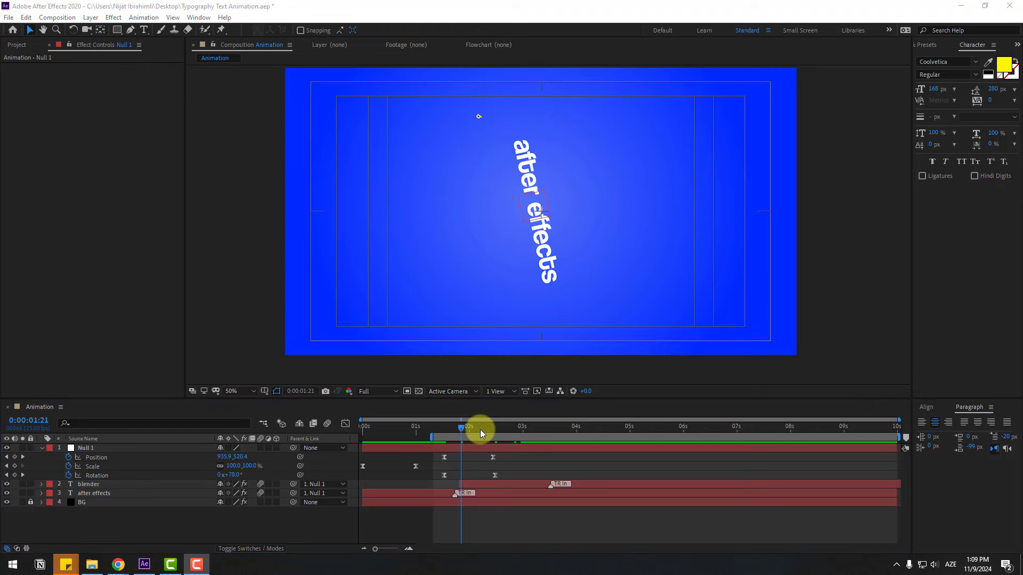
# Keyframe Null 1's rotation at 0:00:02:12 (-60°), 0:00:02:22 (-40°), 0:00:03:07 and 0:00:03:17 (-44°) for a diminishing swing, and preview it
pyautogui.moveTo(480, 430); pyautogui.dragTo(493, 429)
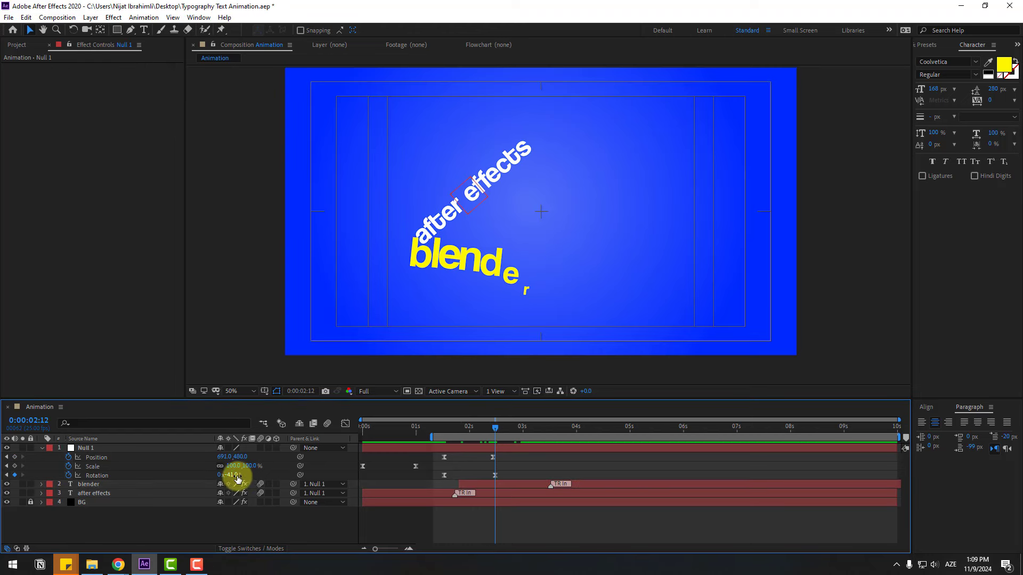
pyautogui.press('Return')
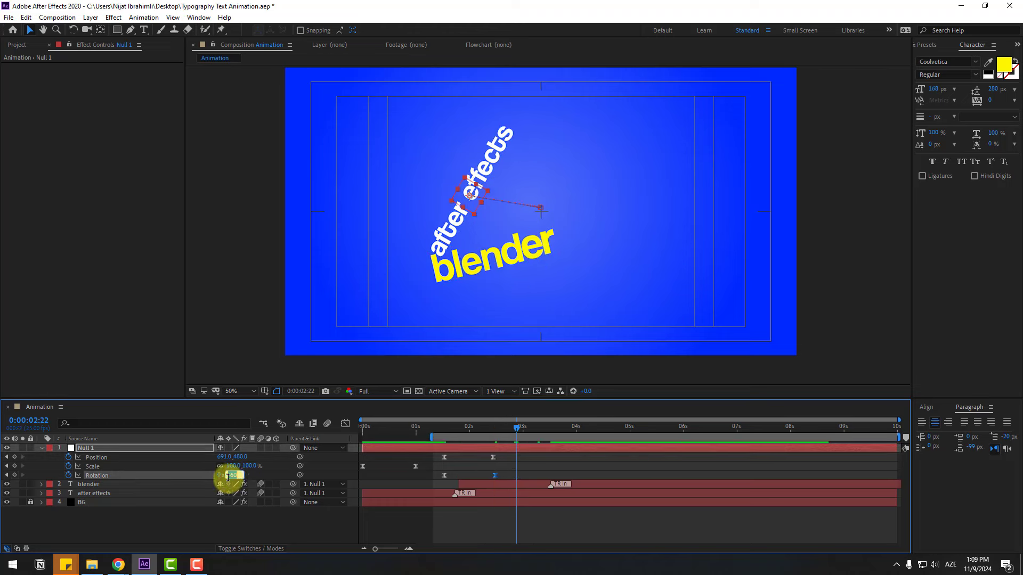
pyautogui.moveTo(228, 478); pyautogui.dragTo(232, 478)
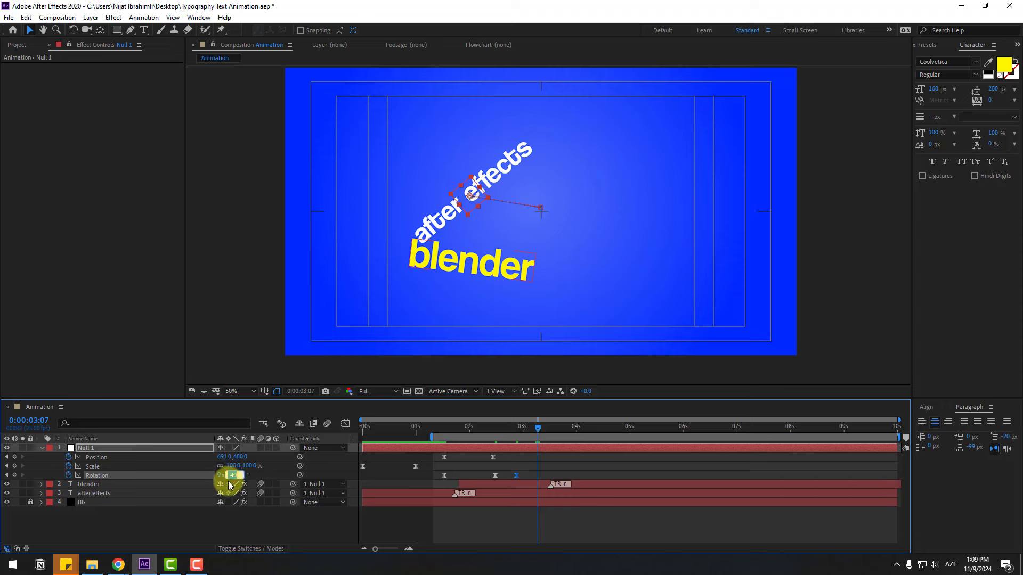
pyautogui.press('Return')
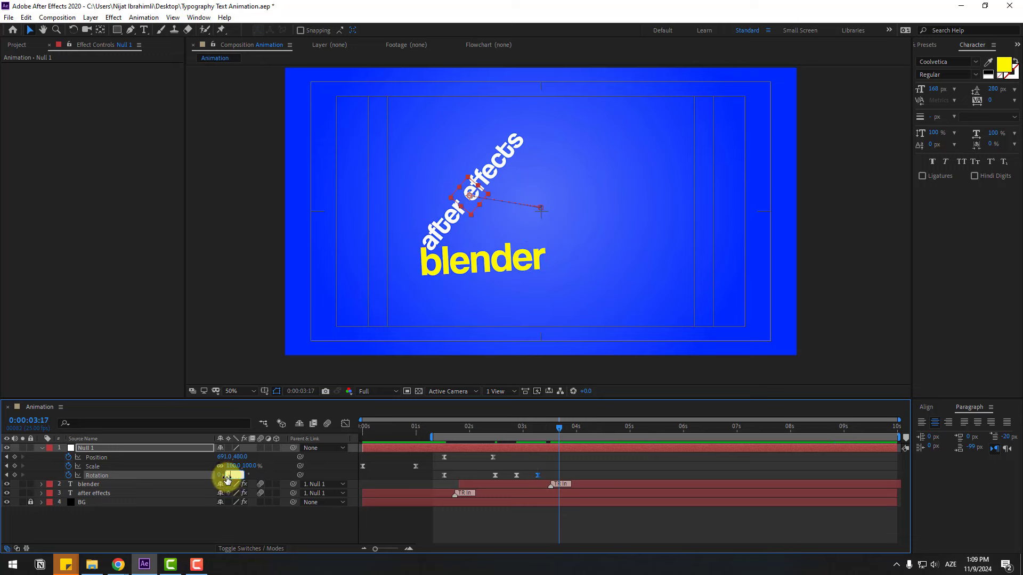
pyautogui.press('Return')
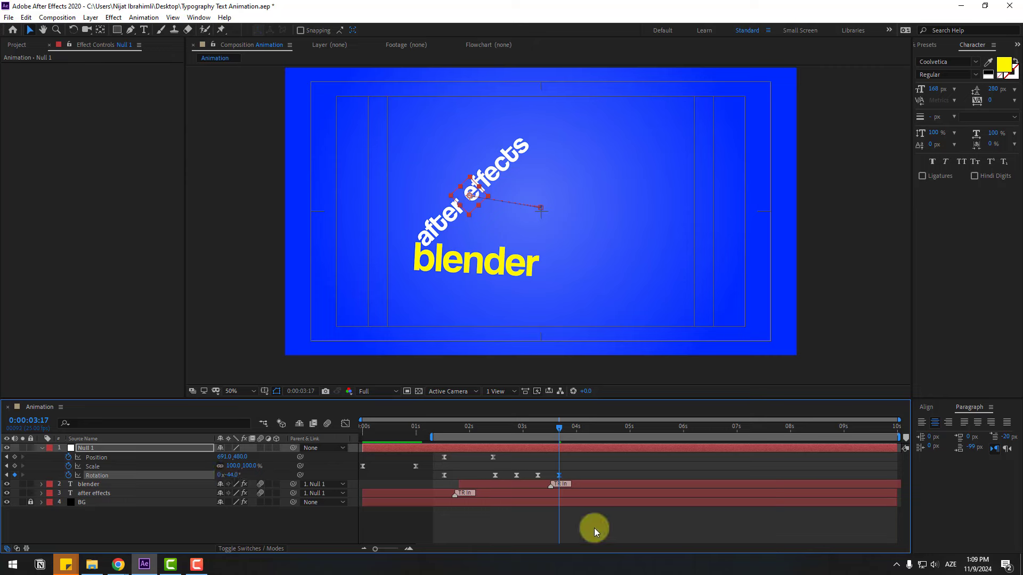
pyautogui.press('space')
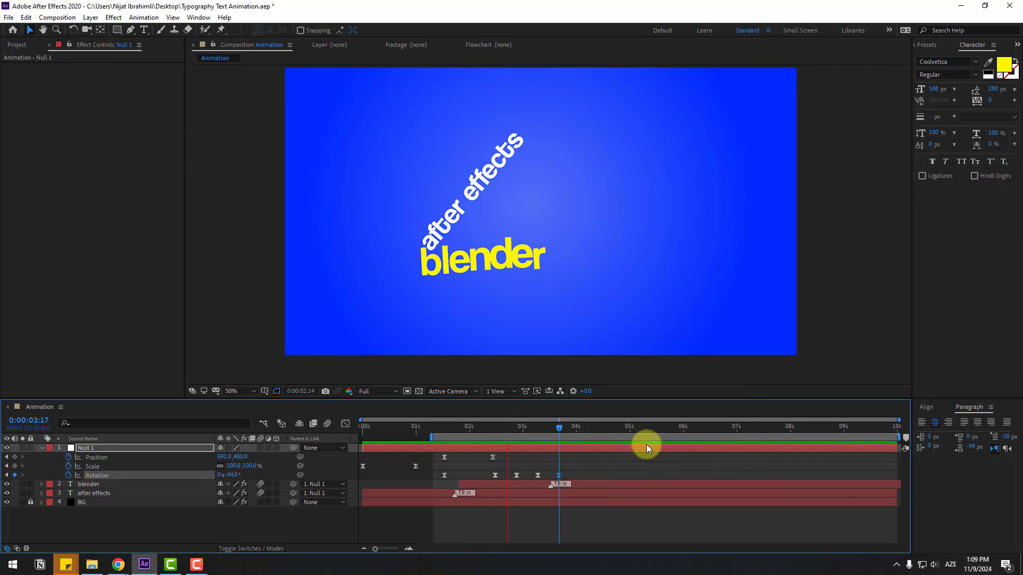
pyautogui.press('space')
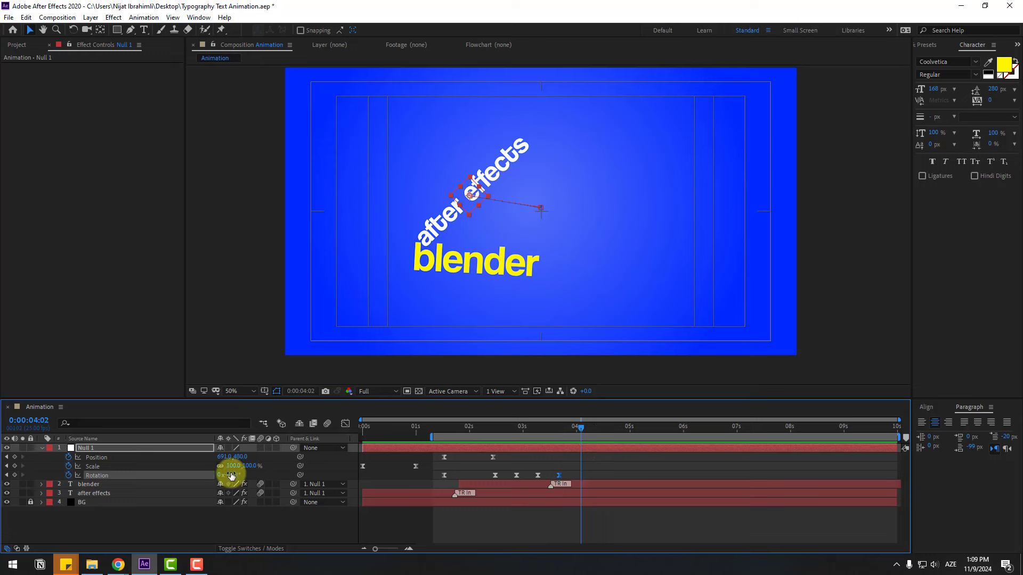
# Add a closing rotation keyframe of -48° to Null 1 at 0:00:04:02 and preview the swing
pyautogui.moveTo(230, 476); pyautogui.dragTo(233, 476)
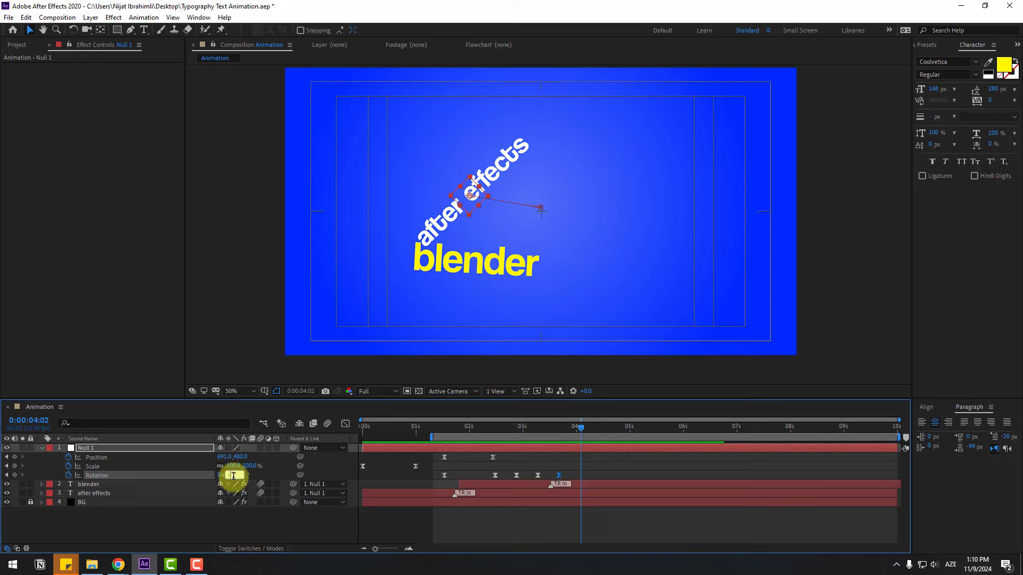
pyautogui.write('-45')
pyautogui.press('Return')
pyautogui.press('space')
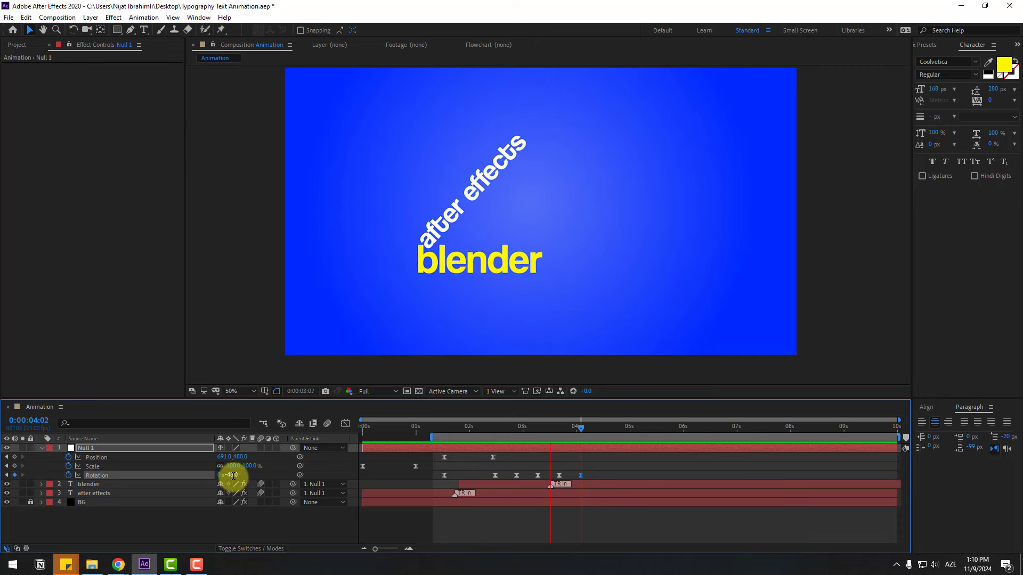
pyautogui.press('space')
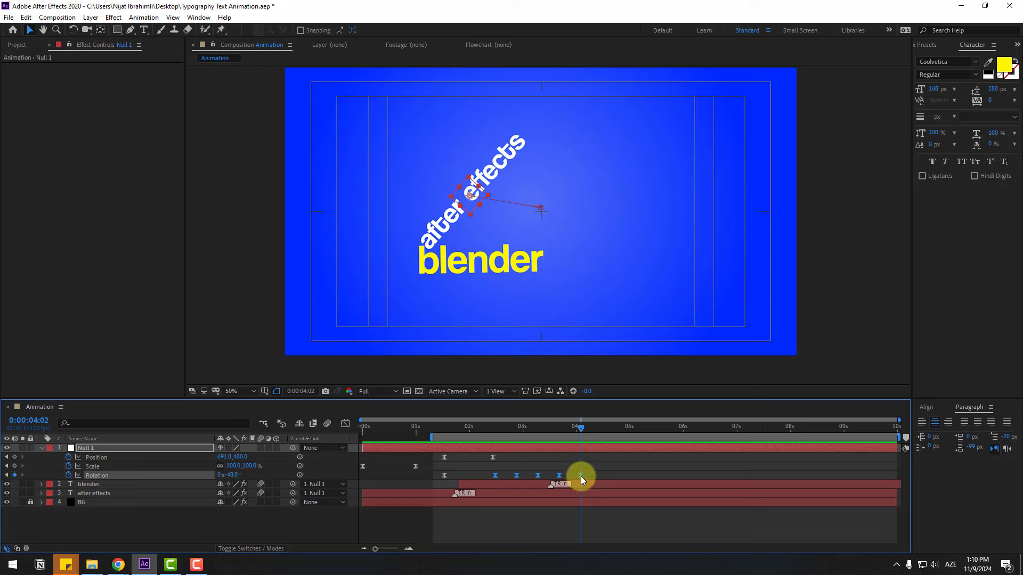
# Move the last five rotation keyframes earlier and closer together, spanning about 2.2 to 3.6 seconds, and preview the result
pyautogui.moveTo(581, 476); pyautogui.dragTo(481, 473)
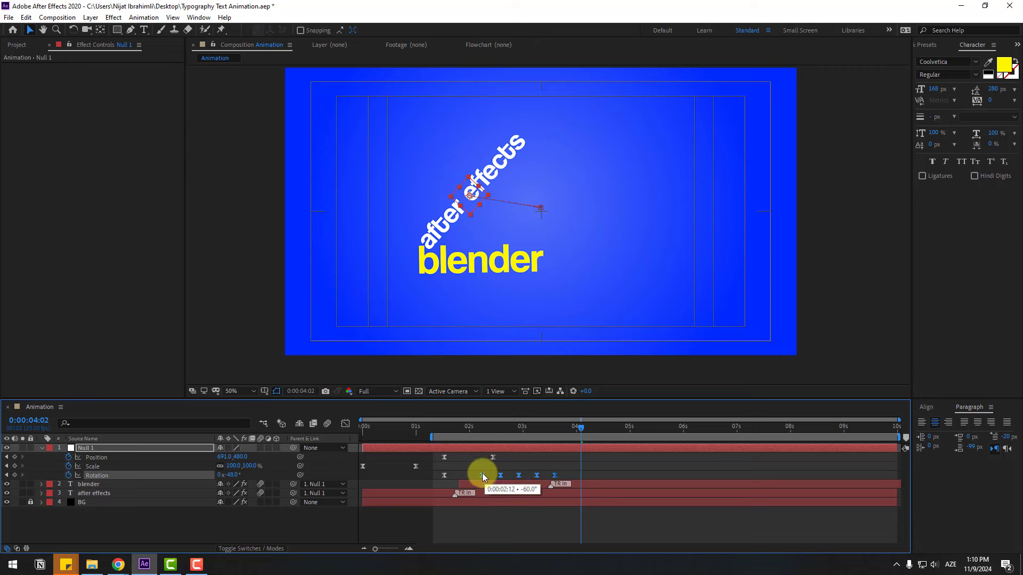
pyautogui.press('space')
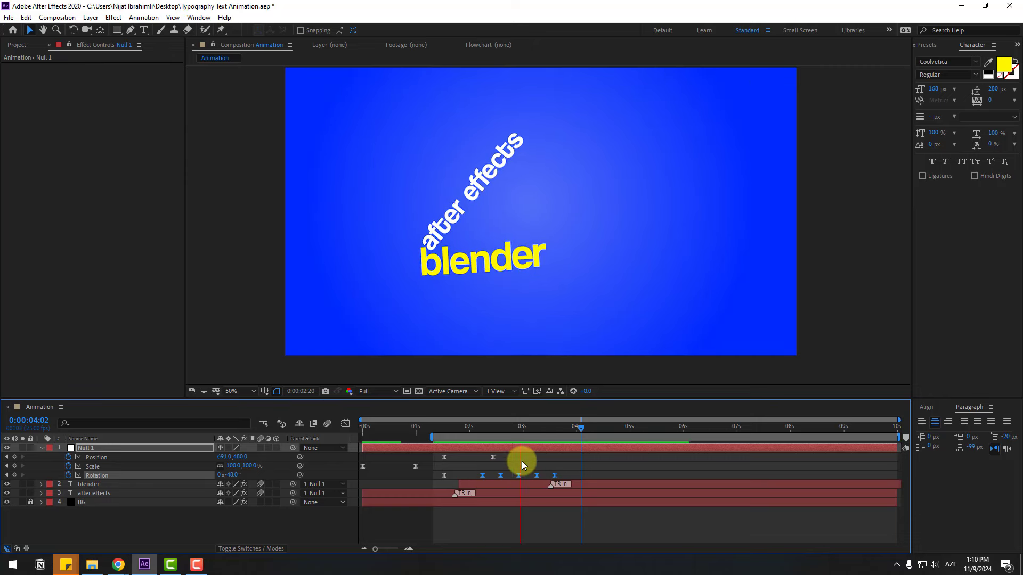
# Keyframe Null 1's vertical position to 562.9 at 0:00:02:00 and preview the movement
pyautogui.press('space')
pyautogui.moveTo(493, 427); pyautogui.dragTo(469, 428)
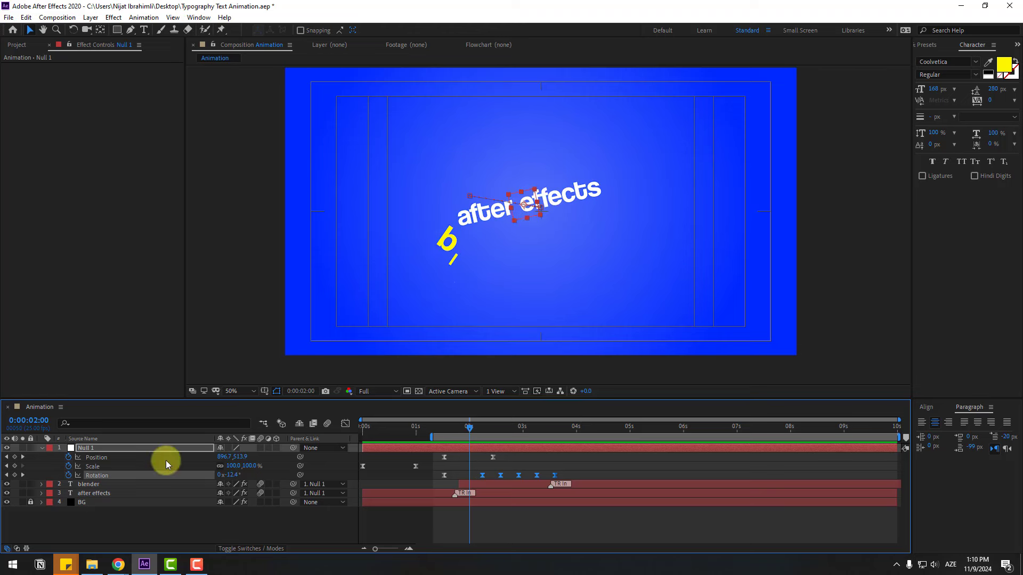
pyautogui.click(84, 447)
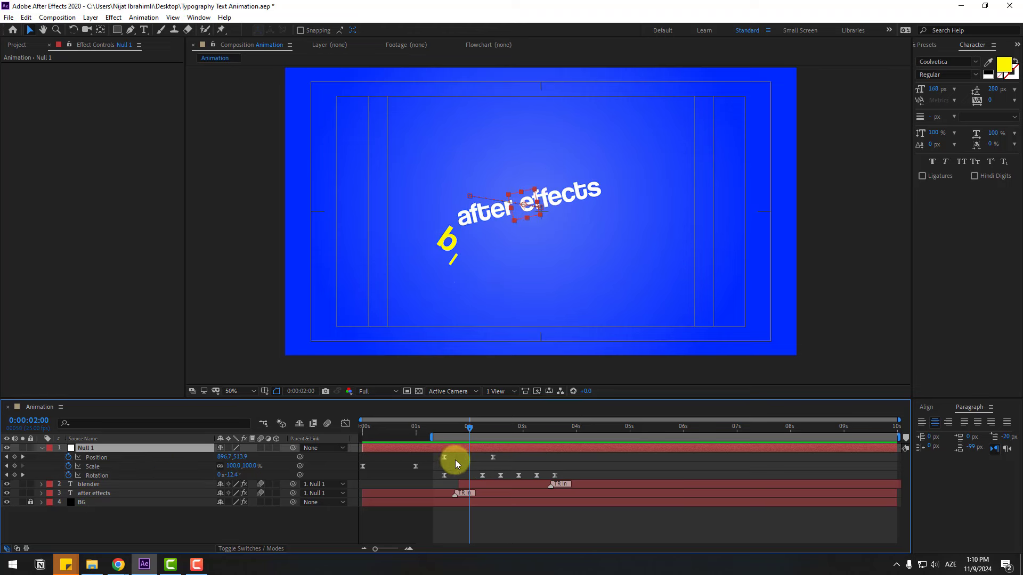
pyautogui.moveTo(241, 458)
pyautogui.mouseDown()
pyautogui.moveTo(270, 452)
pyautogui.moveTo(249, 449)
pyautogui.mouseUp()
pyautogui.press('space')
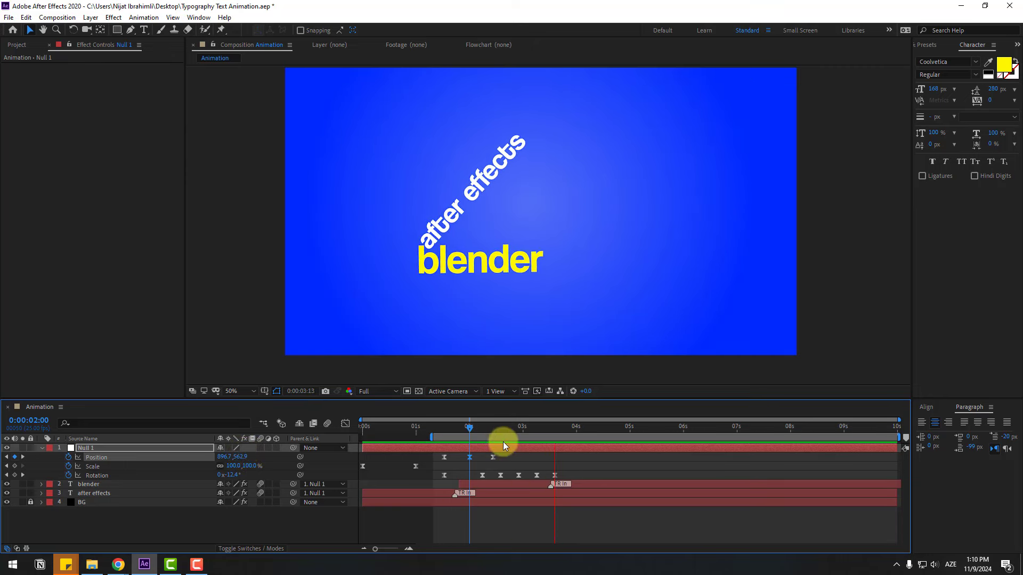
# Duplicate the "after effects" text layer at about 0:00:03:17 and place the copy above the blender layer
pyautogui.moveTo(522, 428); pyautogui.dragTo(560, 430)
pyautogui.click(106, 504)
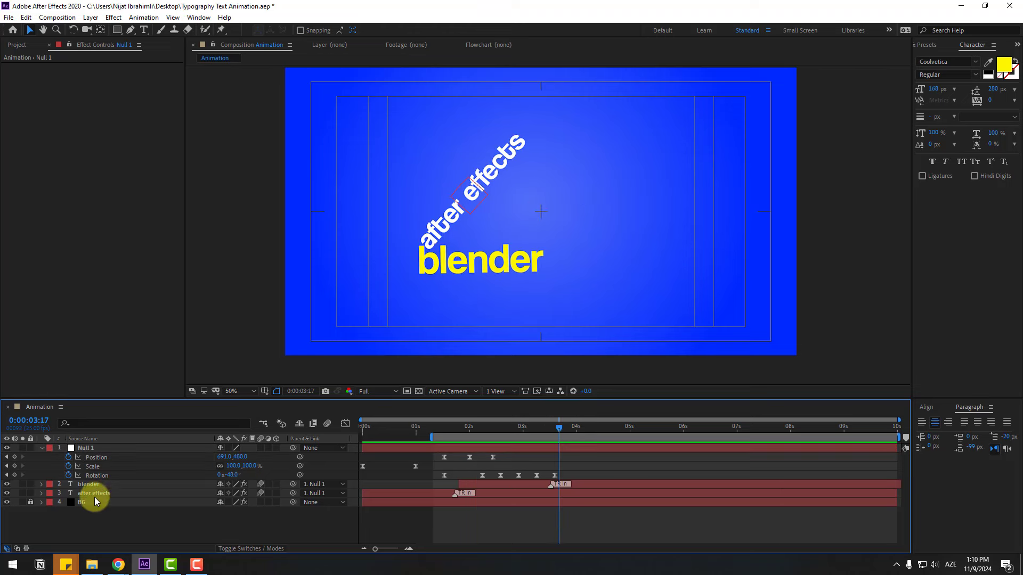
pyautogui.click(97, 494)
pyautogui.hotkey('ctrl', 'd')
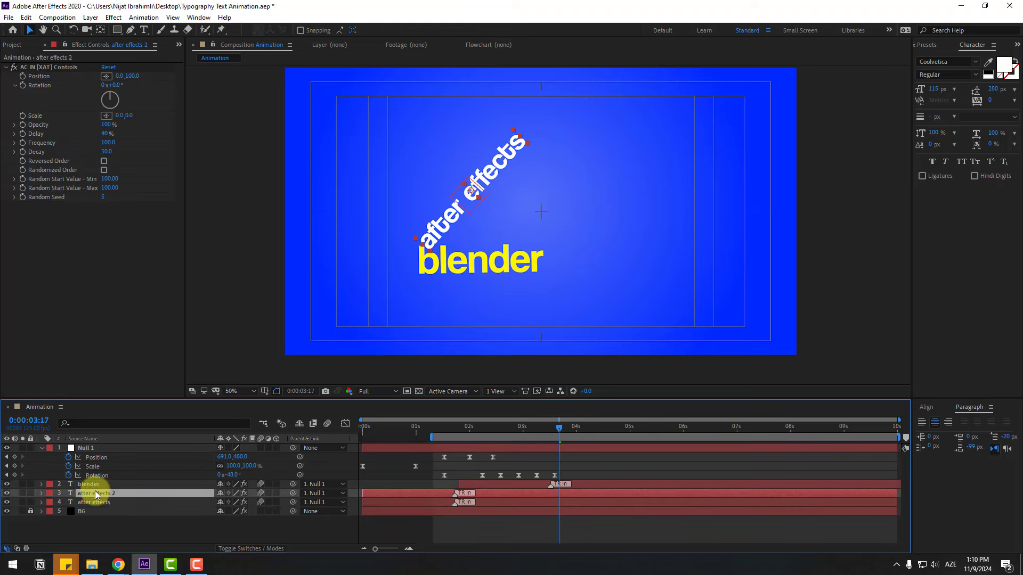
pyautogui.moveTo(95, 490); pyautogui.dragTo(101, 484)
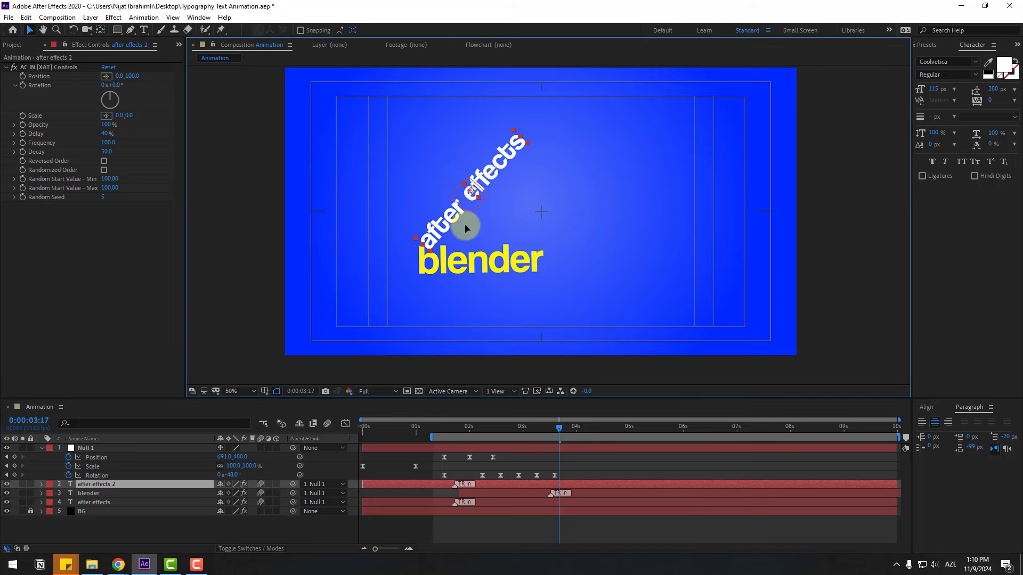
# Place the copied text to the right of "blender", replace its wording with "cinema4d", and level it at 48° rotation
pyautogui.moveTo(465, 228); pyautogui.dragTo(629, 273)
pyautogui.press('r')
pyautogui.moveTo(230, 492); pyautogui.dragTo(253, 492)
pyautogui.doubleClick(666, 236)
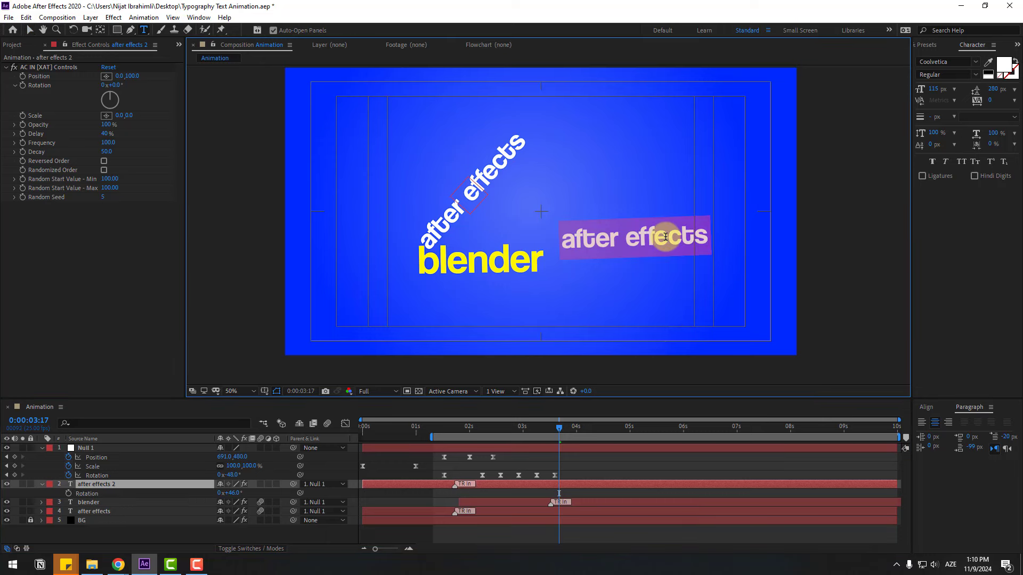
pyautogui.write('cinema4d')
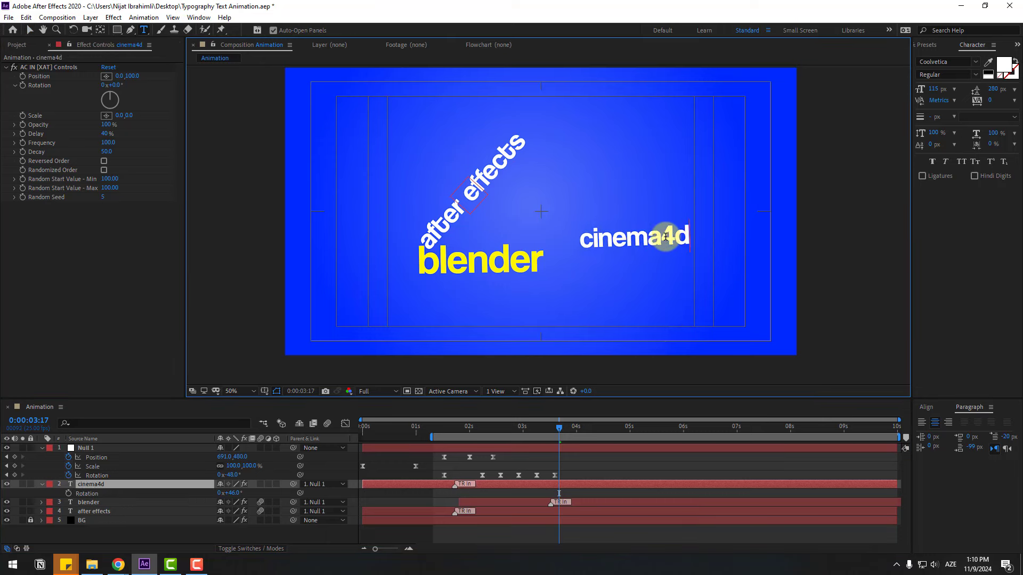
pyautogui.click(30, 30)
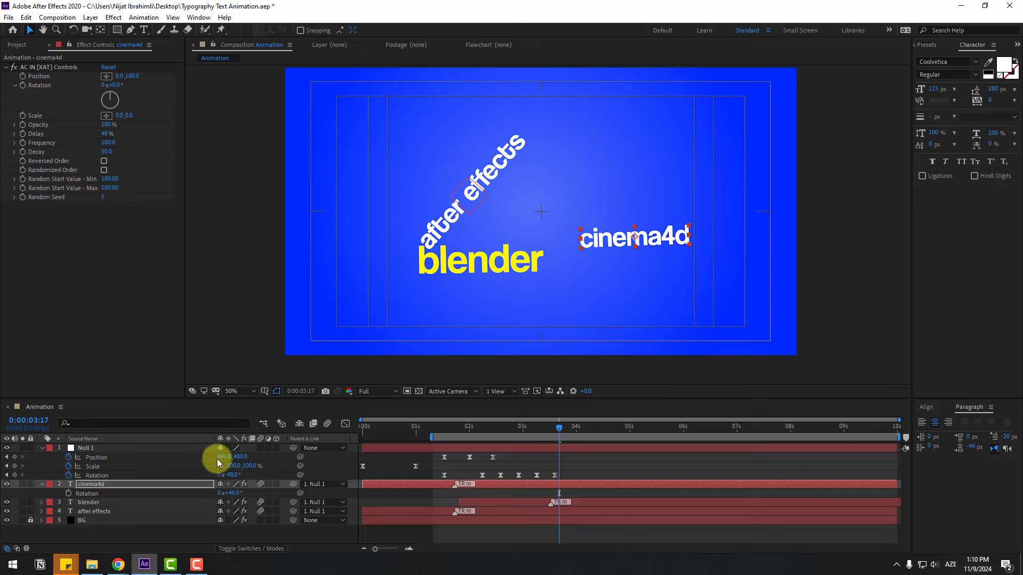
pyautogui.moveTo(237, 492); pyautogui.dragTo(238, 493)
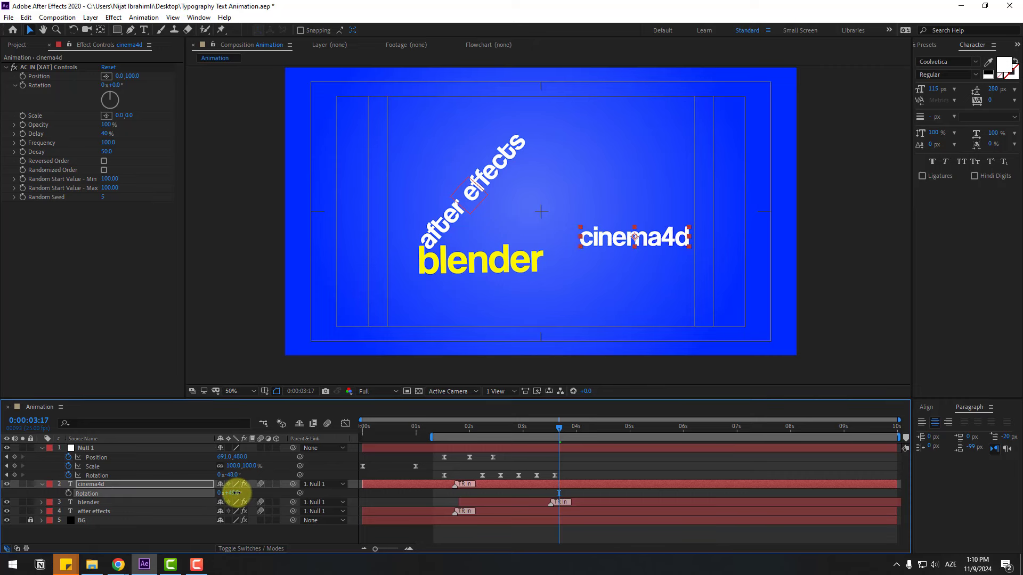
# Add a holding position keyframe to Null 1 at 0:00:03:15
pyautogui.click(94, 450)
pyautogui.moveTo(520, 424); pyautogui.dragTo(554, 429)
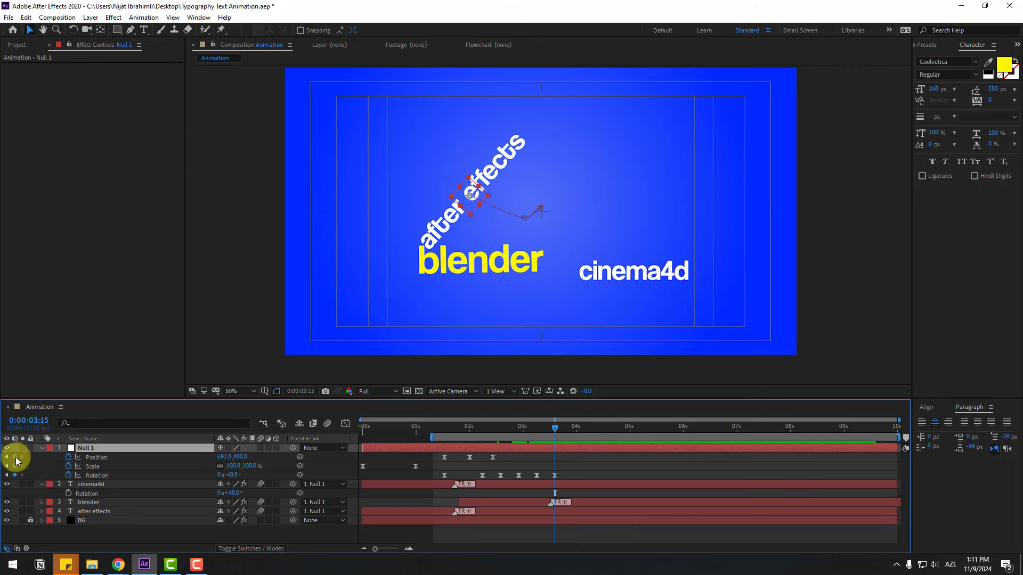
pyautogui.click(15, 457)
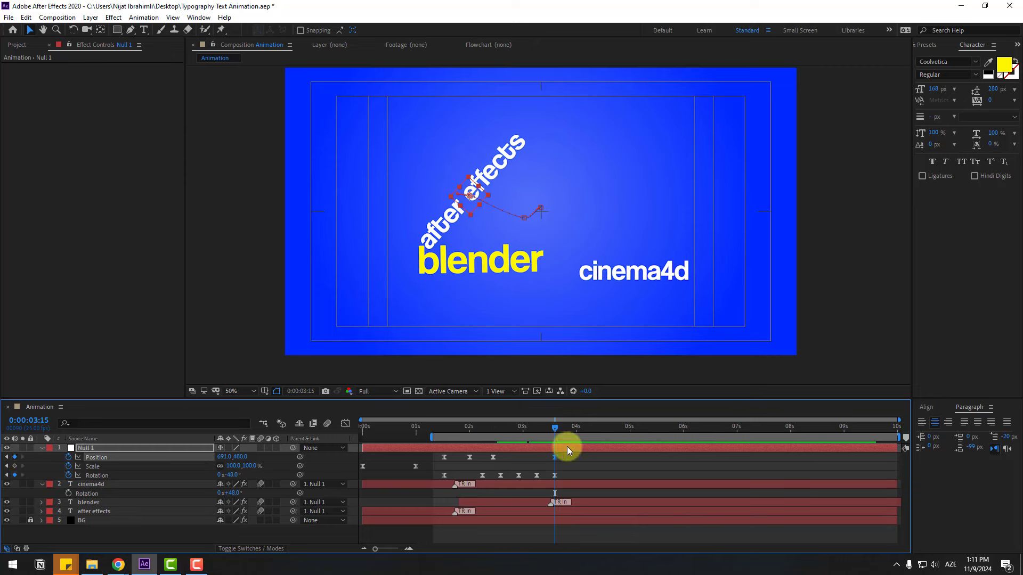
# At 0:00:04:14, keyframe Null 1's rotation to 91° and its position to 1154, 548
pyautogui.click(605, 427)
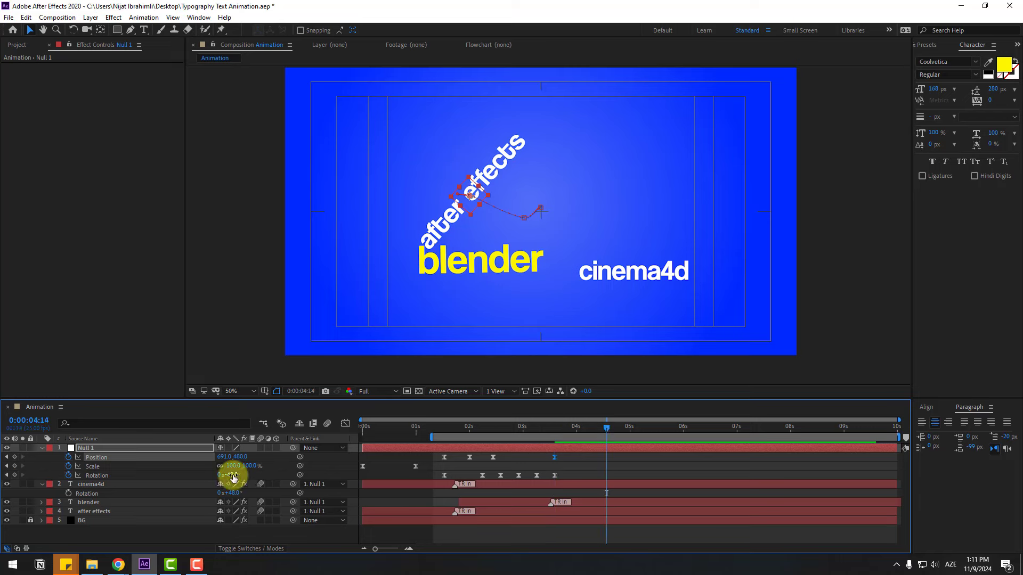
pyautogui.moveTo(233, 476); pyautogui.dragTo(307, 417)
pyautogui.moveTo(226, 457); pyautogui.dragTo(594, 223)
pyautogui.click(521, 479)
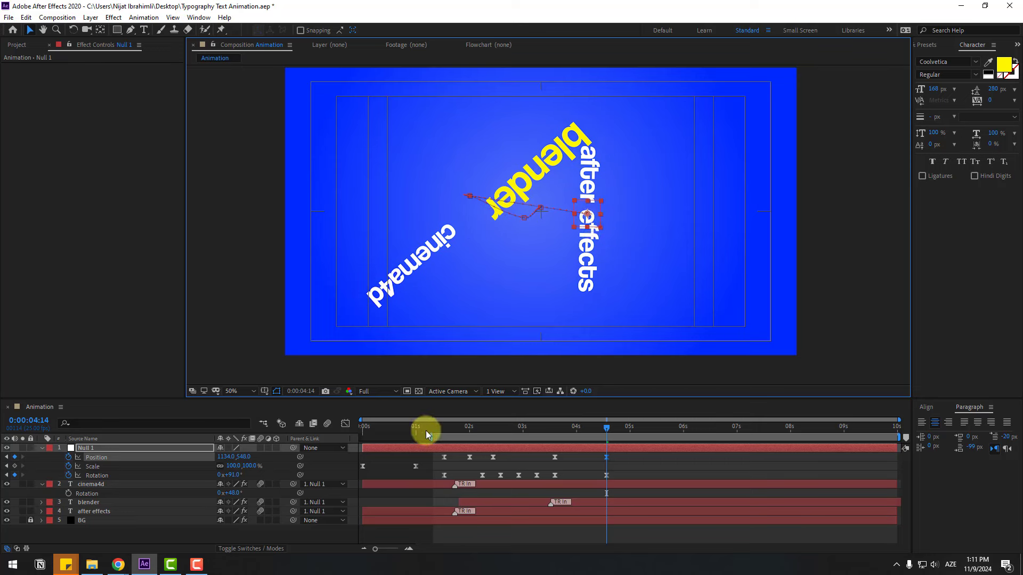
# Start the work area at about 3.2 seconds and preview the null's new turn
pyautogui.moveTo(430, 438); pyautogui.dragTo(531, 438)
pyautogui.press('space')
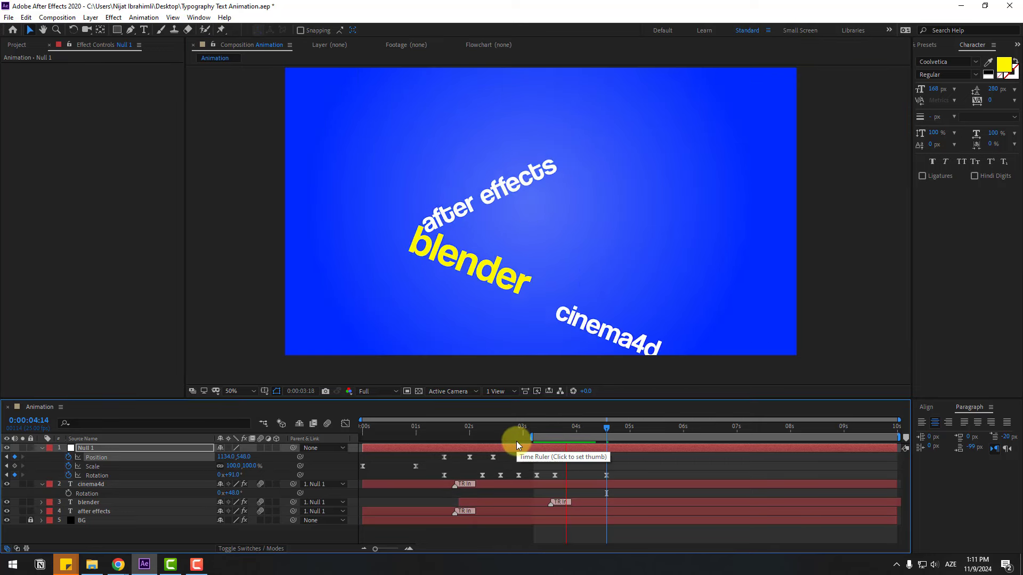
pyautogui.press('space')
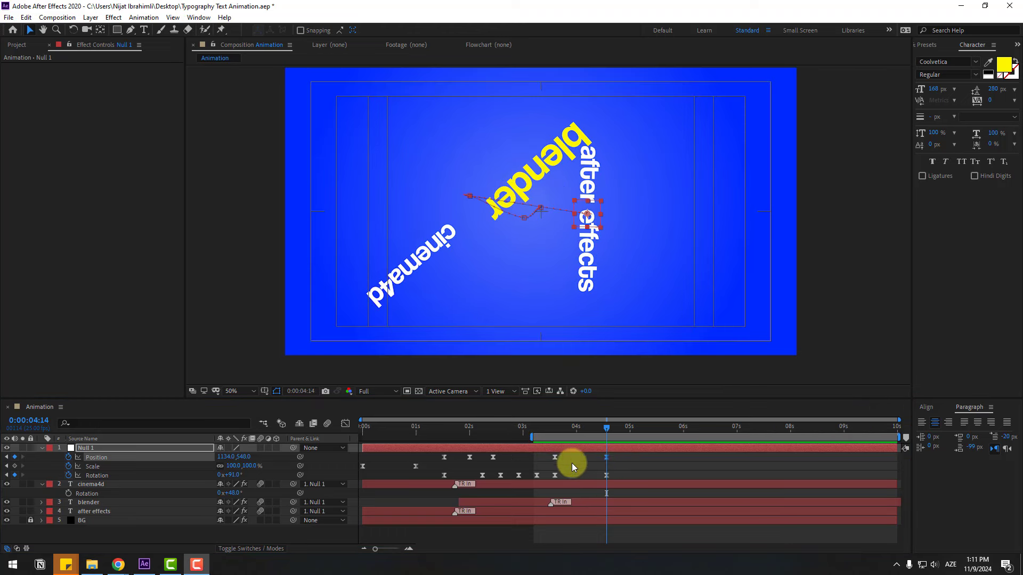
# Ease Null 1's position speed curve between 0:00:03:15 and 0:00:04:14 into a sharp central peak and preview it
pyautogui.click(345, 424)
pyautogui.moveTo(563, 520); pyautogui.dragTo(591, 522)
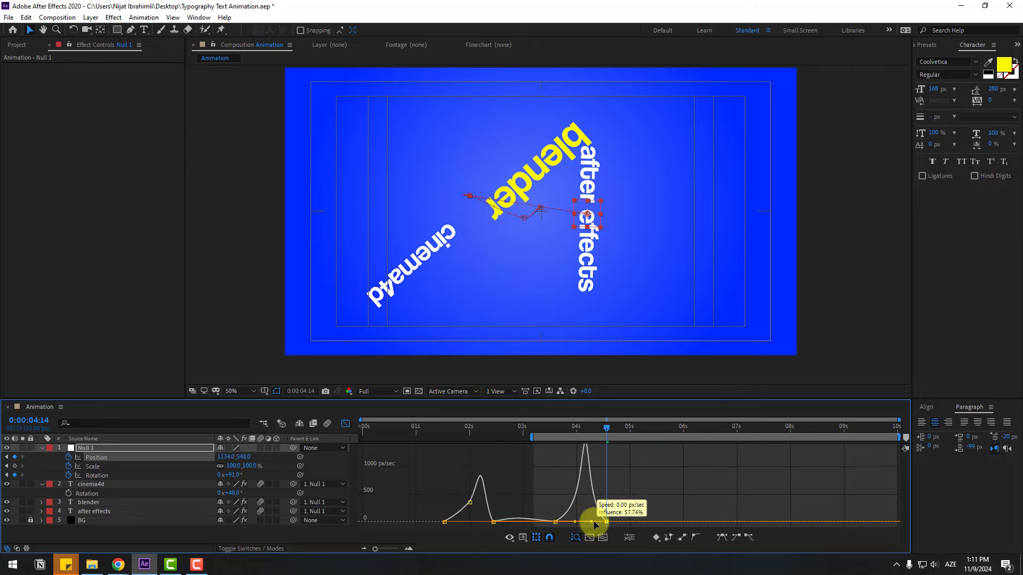
pyautogui.press('space')
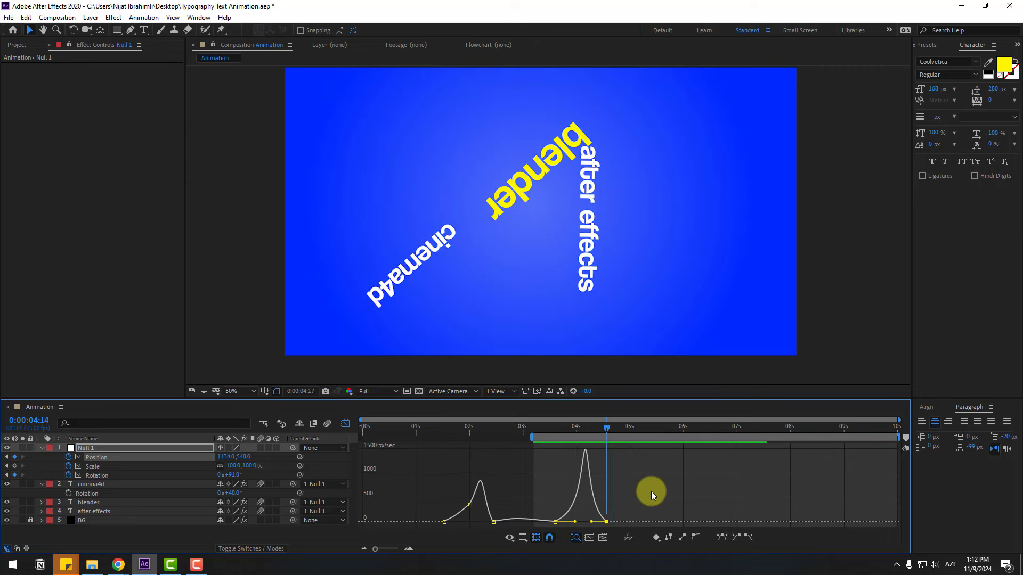
pyautogui.click(345, 424)
# Add a position keyframe of 791.9, 547.5 to Null 1 at 0:00:04:01 and preview the motion
pyautogui.moveTo(591, 430); pyautogui.dragTo(579, 429)
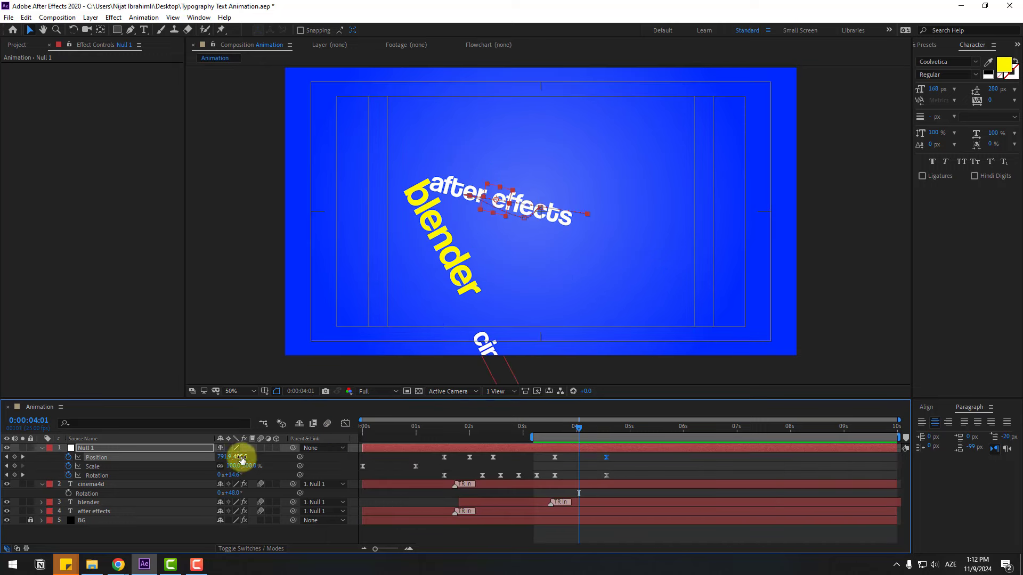
pyautogui.moveTo(242, 460); pyautogui.dragTo(261, 466)
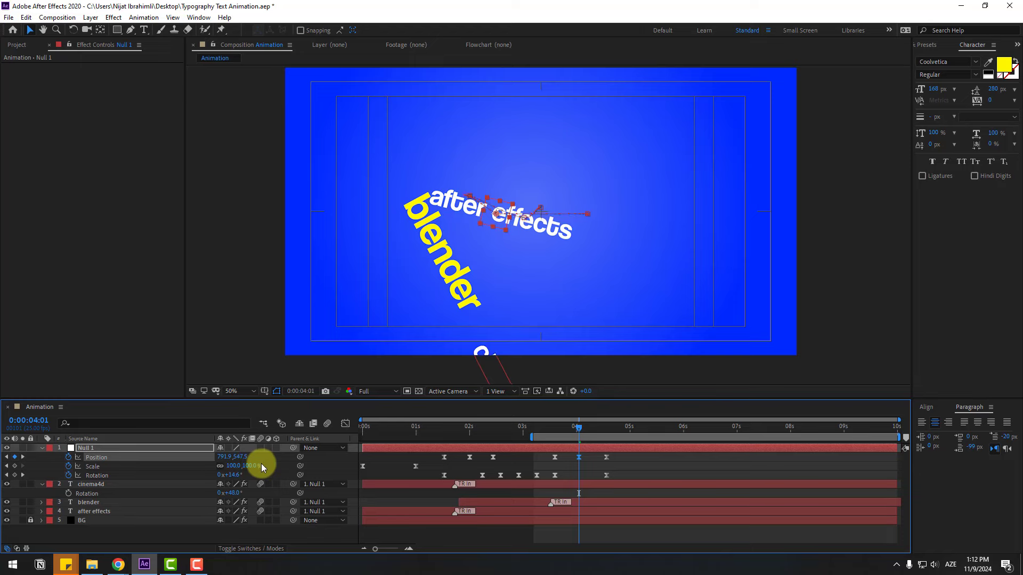
pyautogui.press('space')
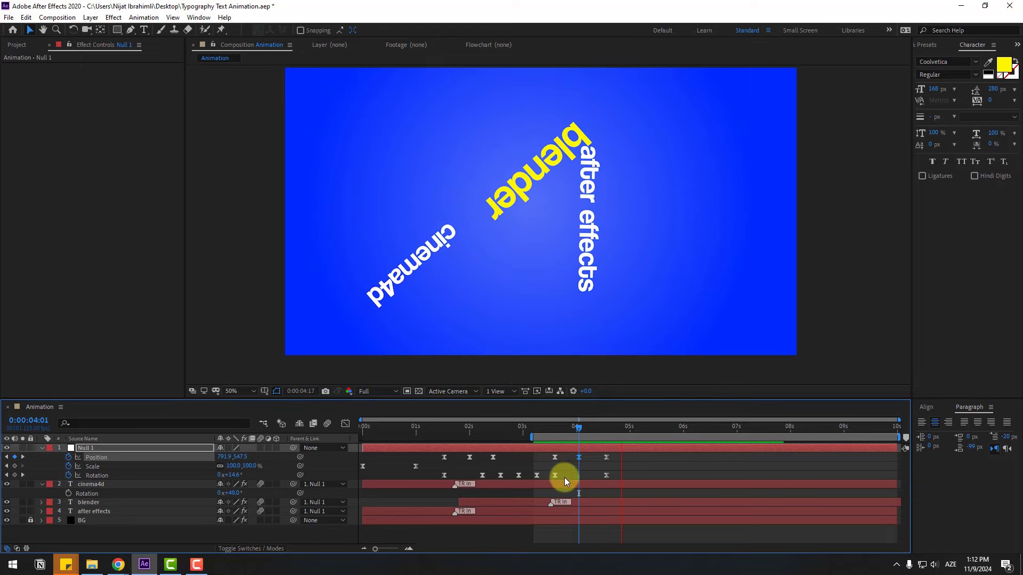
# Ease the speed curve between Null 1's last two rotation keyframes into a central peak and preview the turn
pyautogui.moveTo(622, 473); pyautogui.dragTo(547, 493)
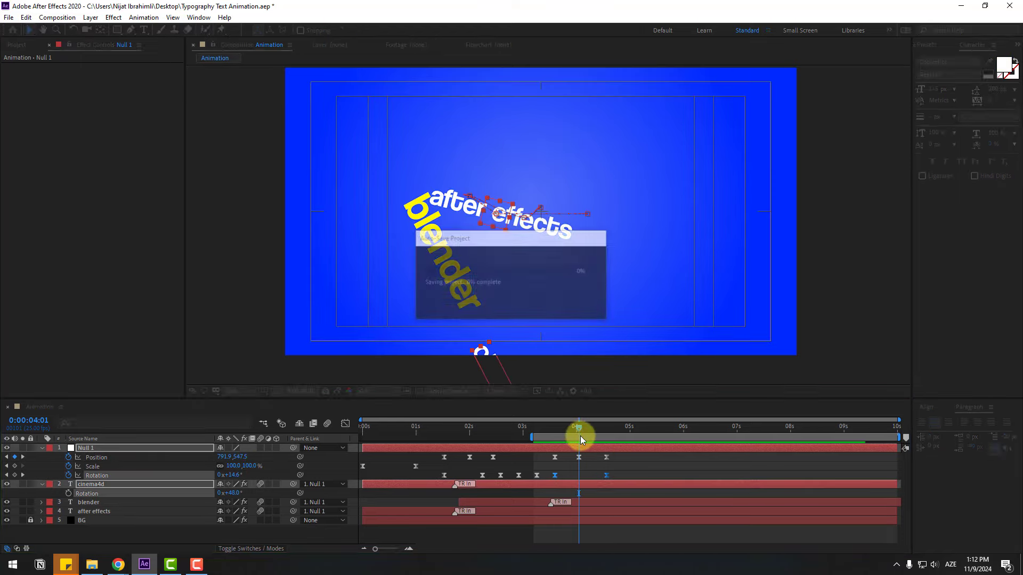
pyautogui.click(346, 424)
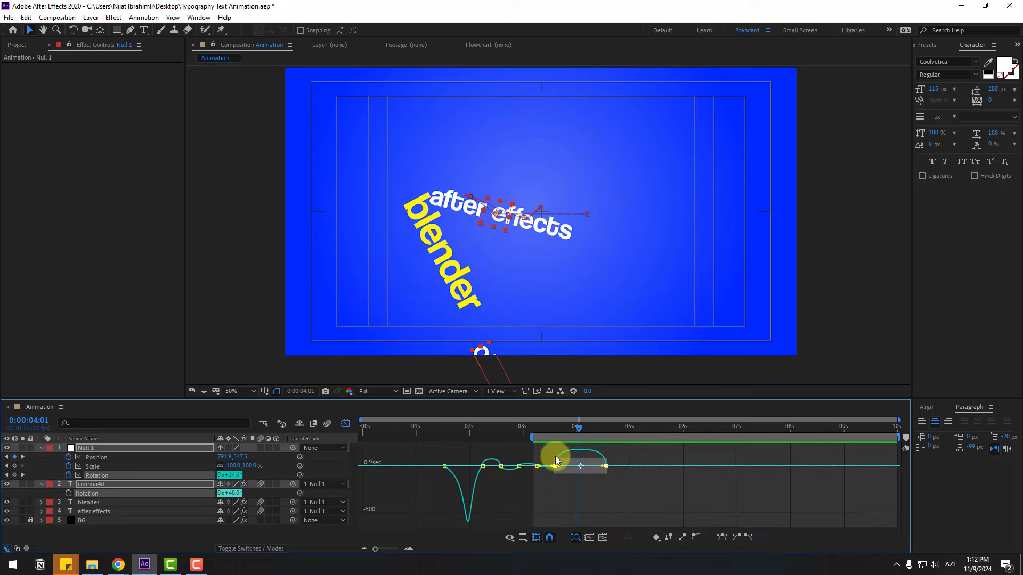
pyautogui.scroll(3, 580, 496)
pyautogui.scroll(-2, 472, 479)
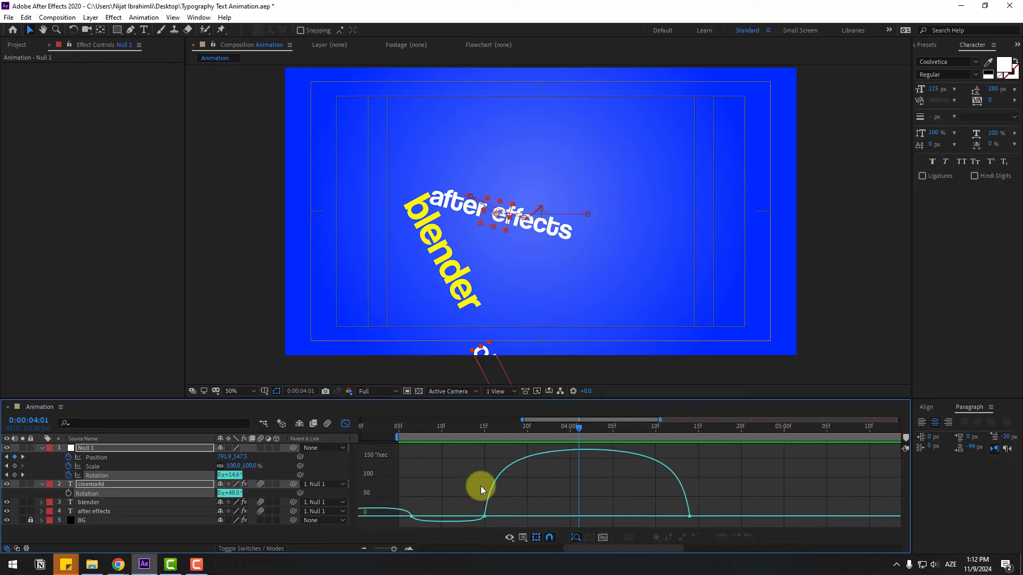
pyautogui.moveTo(521, 469); pyautogui.dragTo(594, 469)
pyautogui.scroll(-2, 606, 474)
pyautogui.press('space')
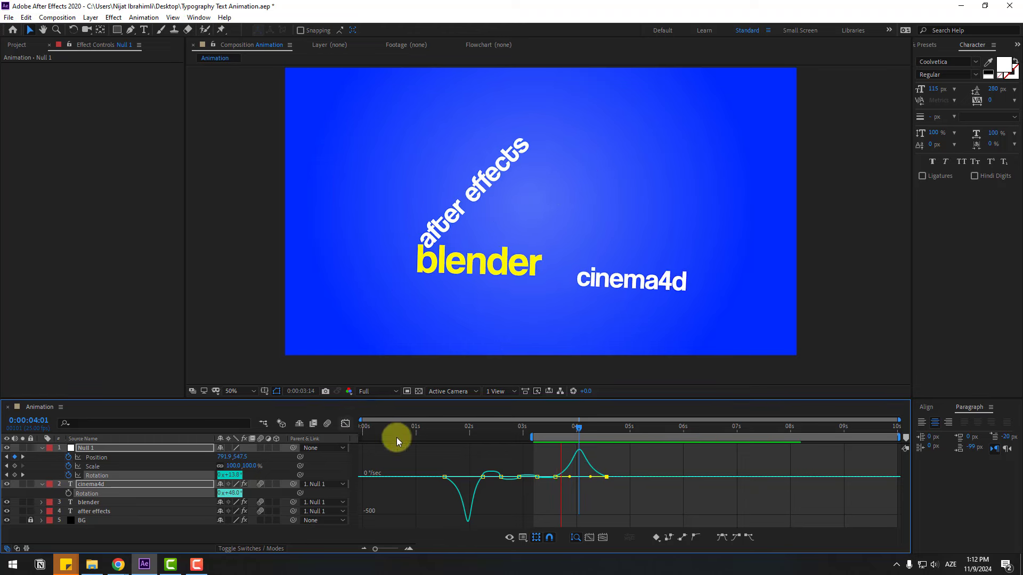
pyautogui.hotkey('shift', 'F3')
# At 0:00:04:14, rotate the cinema4d text to -91° and place it horizontally against the left side of "after effects"
pyautogui.moveTo(582, 427); pyautogui.dragTo(606, 429)
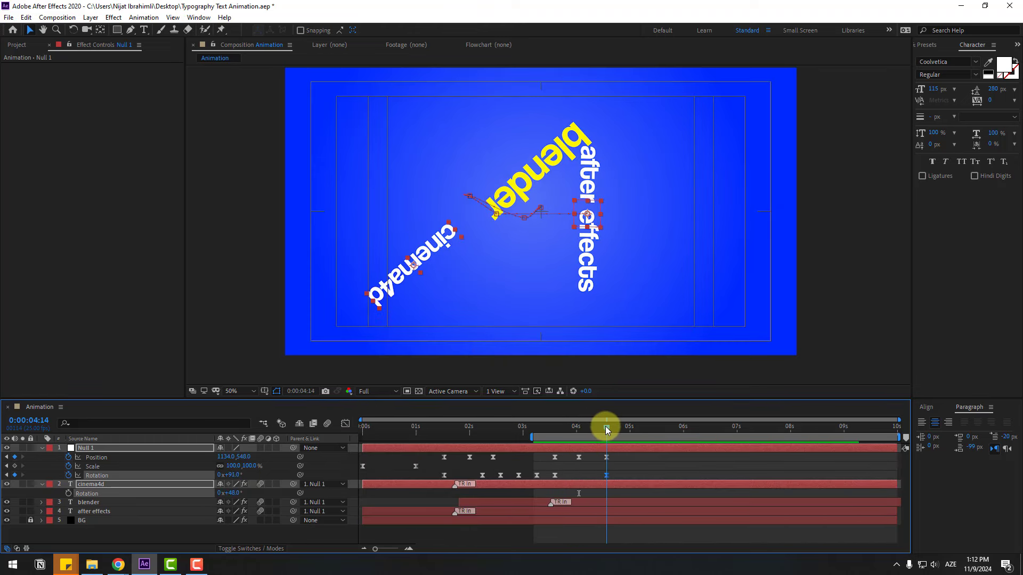
pyautogui.click(94, 485)
pyautogui.press('u')
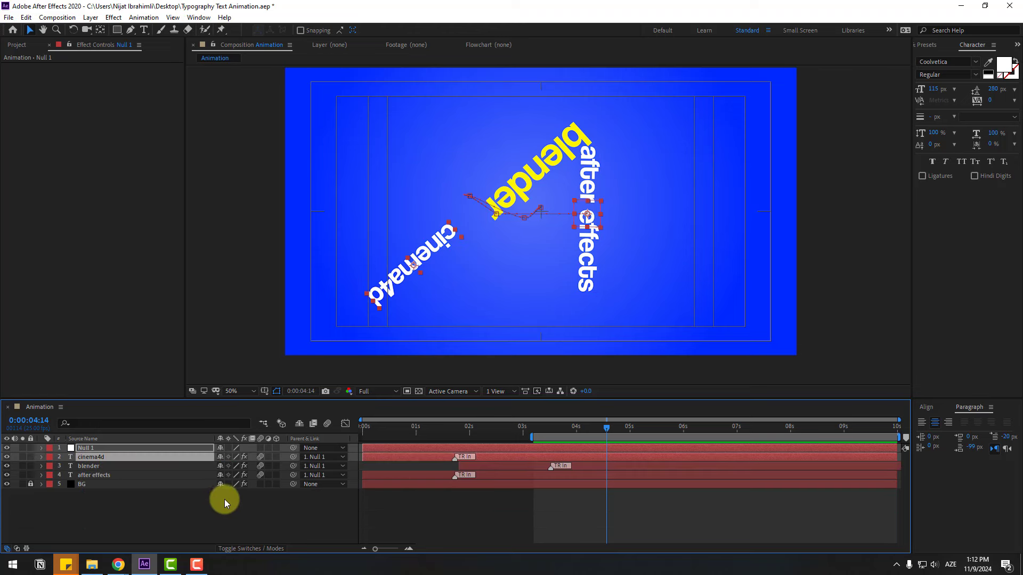
pyautogui.press('r')
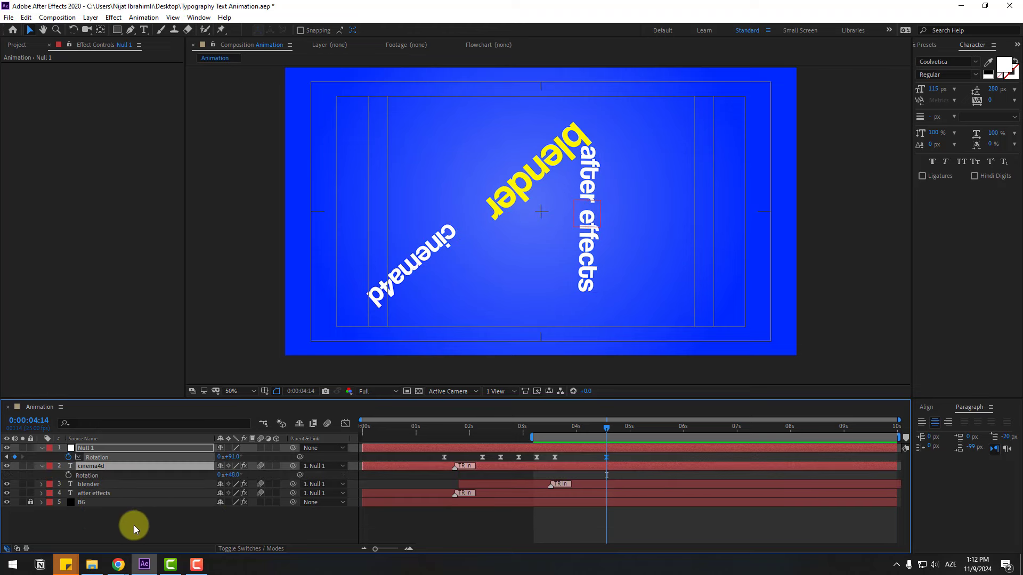
pyautogui.moveTo(232, 474); pyautogui.dragTo(170, 486)
pyautogui.moveTo(420, 278); pyautogui.dragTo(473, 261)
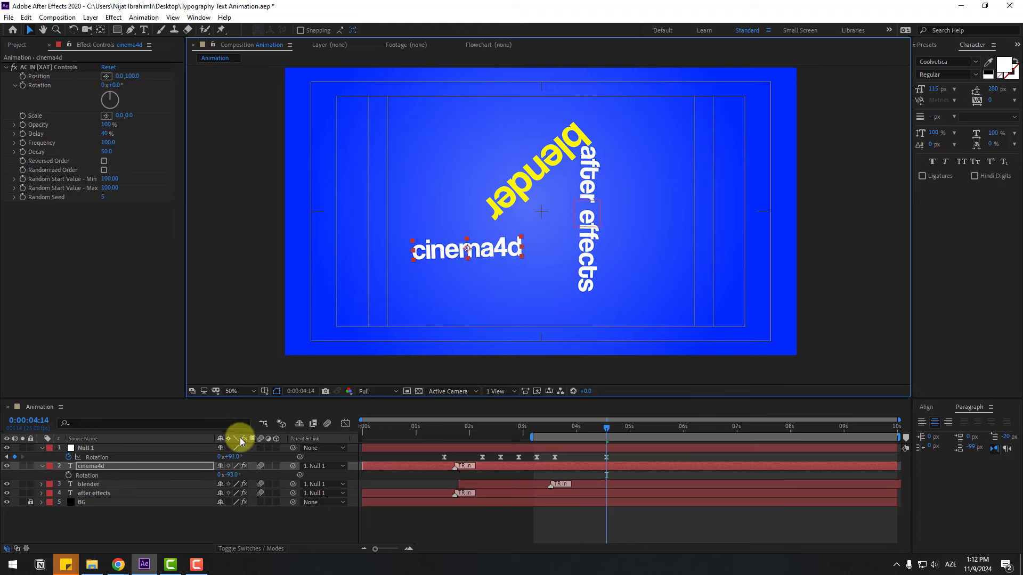
pyautogui.moveTo(234, 475); pyautogui.dragTo(236, 476)
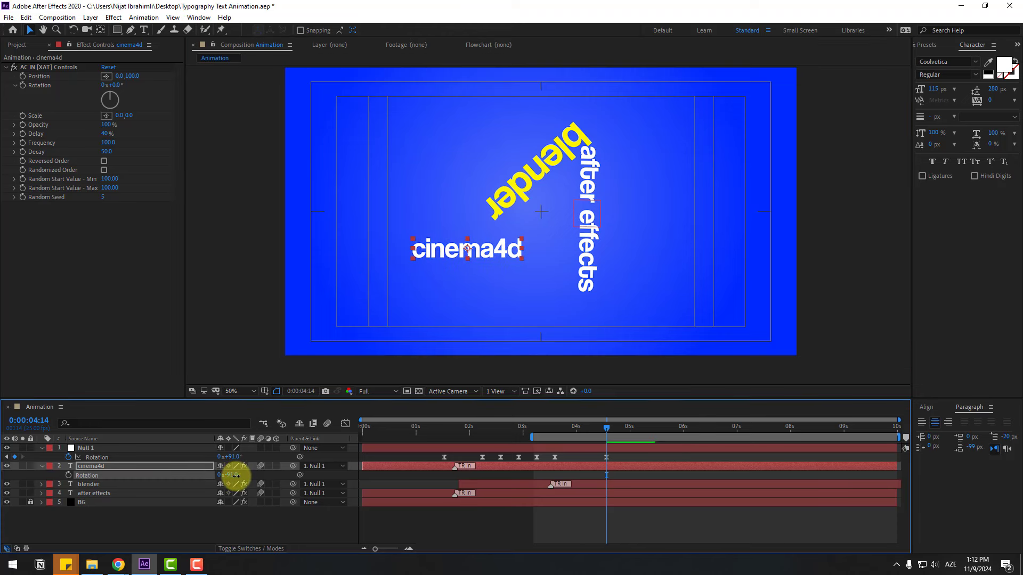
pyautogui.moveTo(495, 255); pyautogui.dragTo(544, 233)
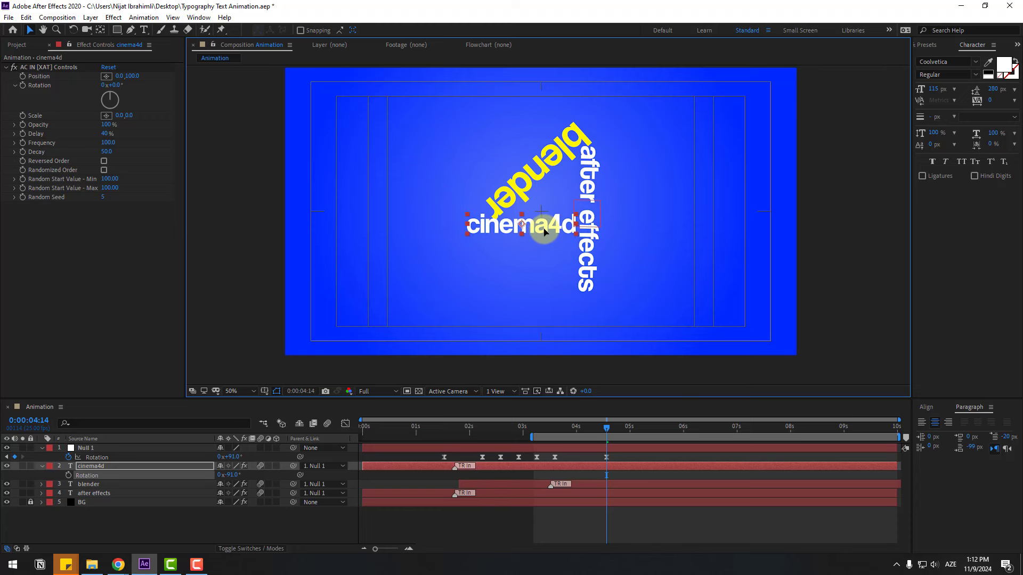
pyautogui.scroll(2, 542, 231)
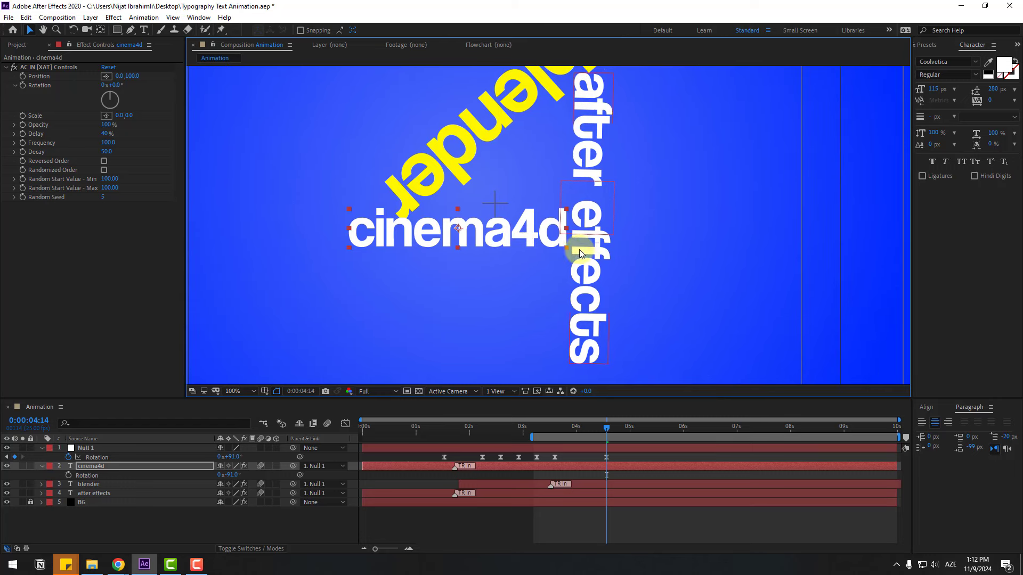
# Shift the cinema4d layer to start at about 3.9 seconds and nudge its text slightly down, below "blender"
pyautogui.moveTo(368, 471); pyautogui.dragTo(430, 466)
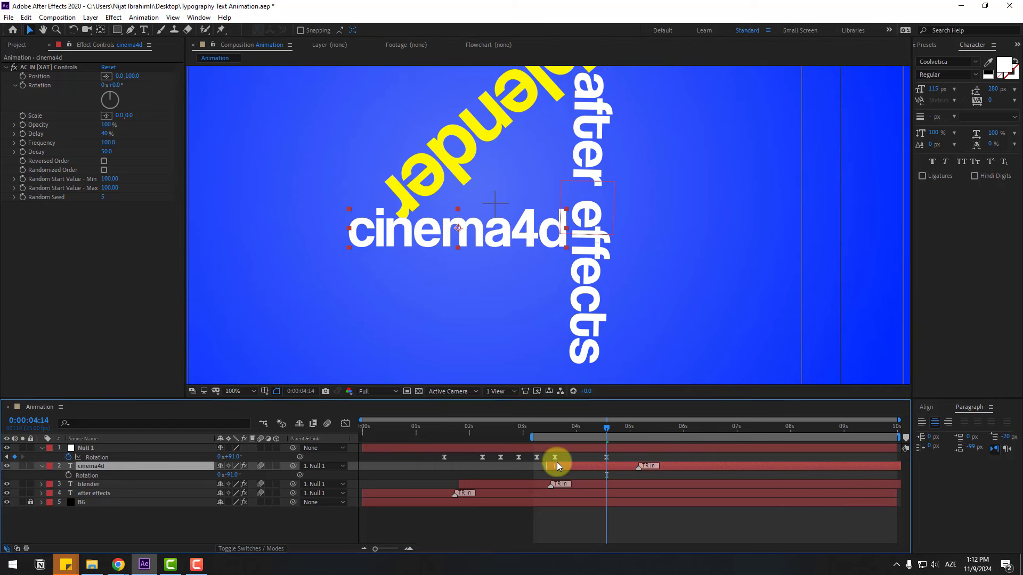
pyautogui.moveTo(558, 467)
pyautogui.mouseDown()
pyautogui.moveTo(572, 465)
pyautogui.moveTo(552, 429)
pyautogui.moveTo(619, 433)
pyautogui.moveTo(611, 465)
pyautogui.moveTo(599, 467)
pyautogui.mouseUp()
pyautogui.scroll(-2, 627, 286)
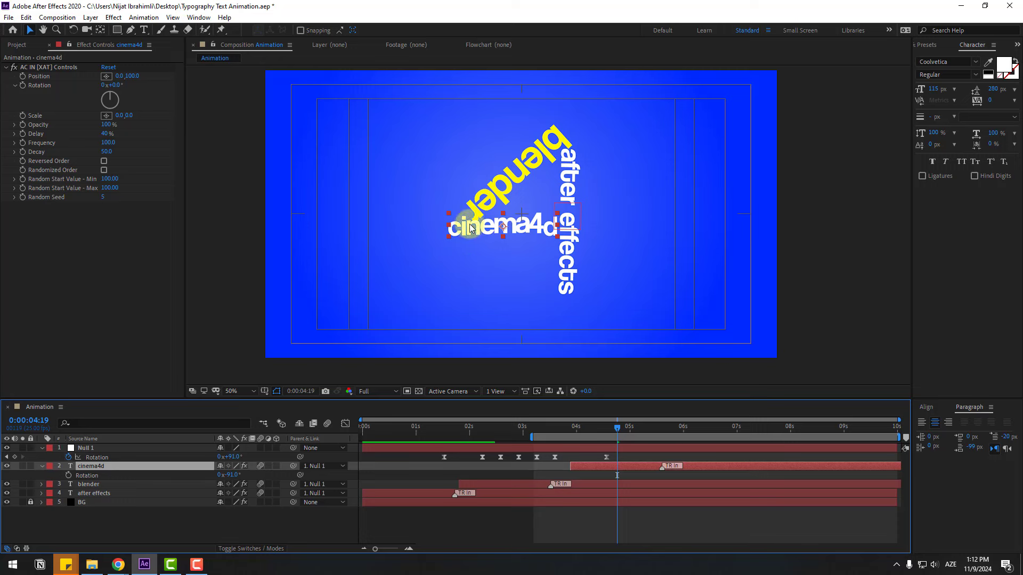
pyautogui.moveTo(470, 228); pyautogui.dragTo(476, 231)
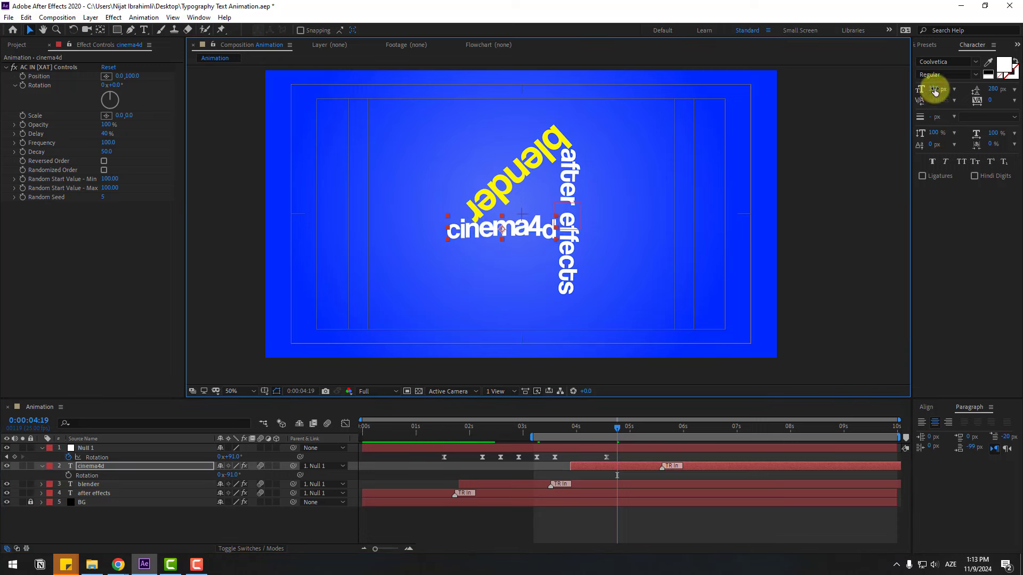
# Reduce the cinema4d text to 91 px and move it back against the left side of "after effects"
pyautogui.moveTo(935, 92); pyautogui.dragTo(906, 84)
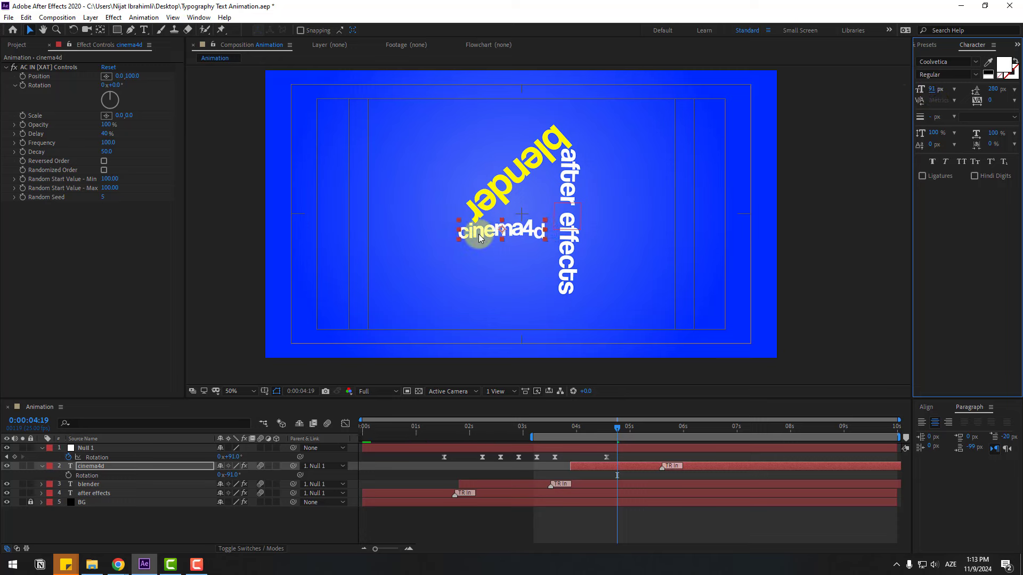
pyautogui.moveTo(471, 239); pyautogui.dragTo(487, 236)
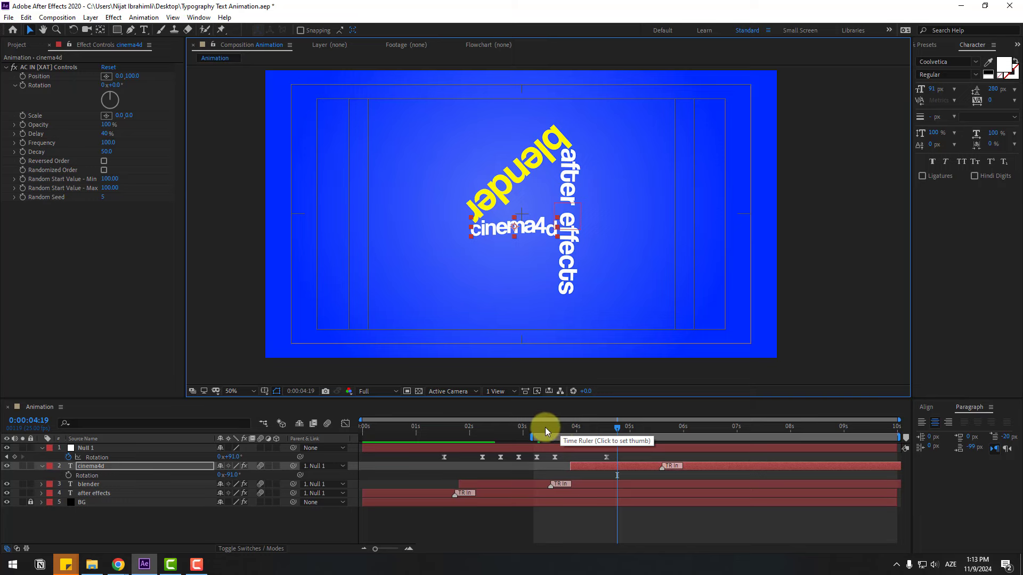
pyautogui.moveTo(545, 428); pyautogui.dragTo(640, 426)
pyautogui.click(142, 521)
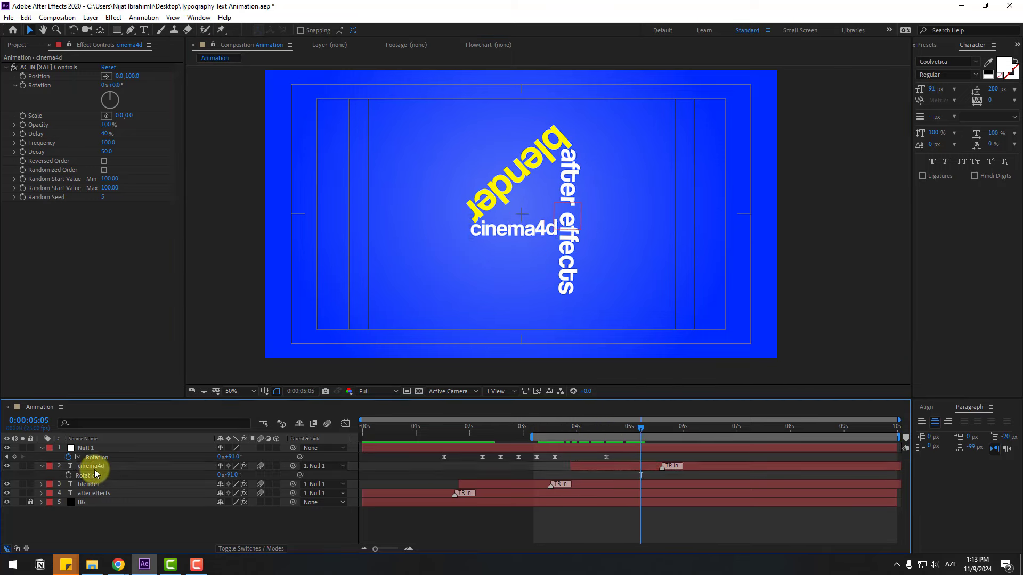
# Duplicate the cinema4d layer, move the copy to the right of "after effects" and change its text to "vfx"
pyautogui.click(96, 468)
pyautogui.hotkey('ctrl', 'd')
pyautogui.scroll(2, 606, 260)
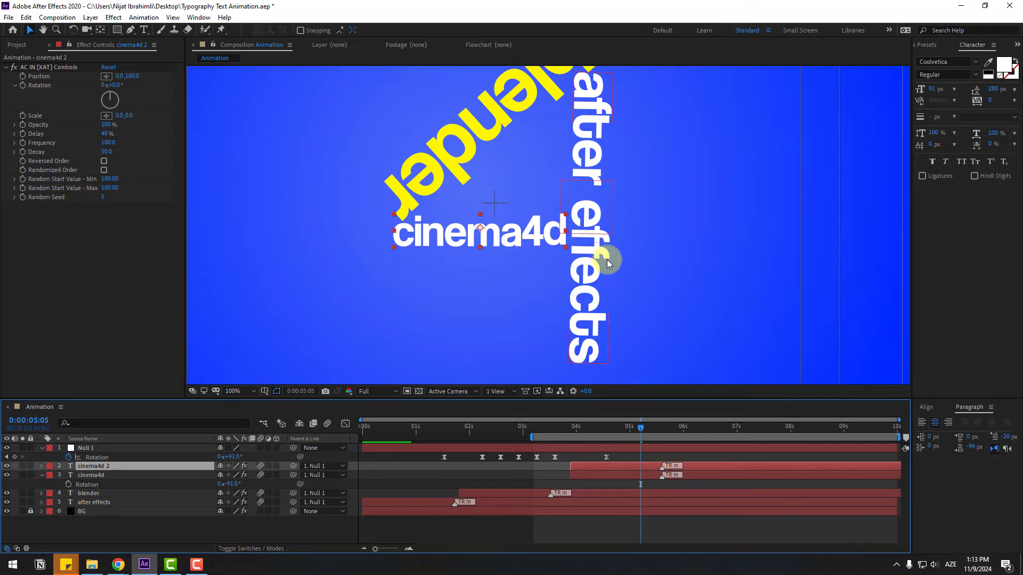
pyautogui.moveTo(480, 258); pyautogui.dragTo(696, 257)
pyautogui.press('Return')
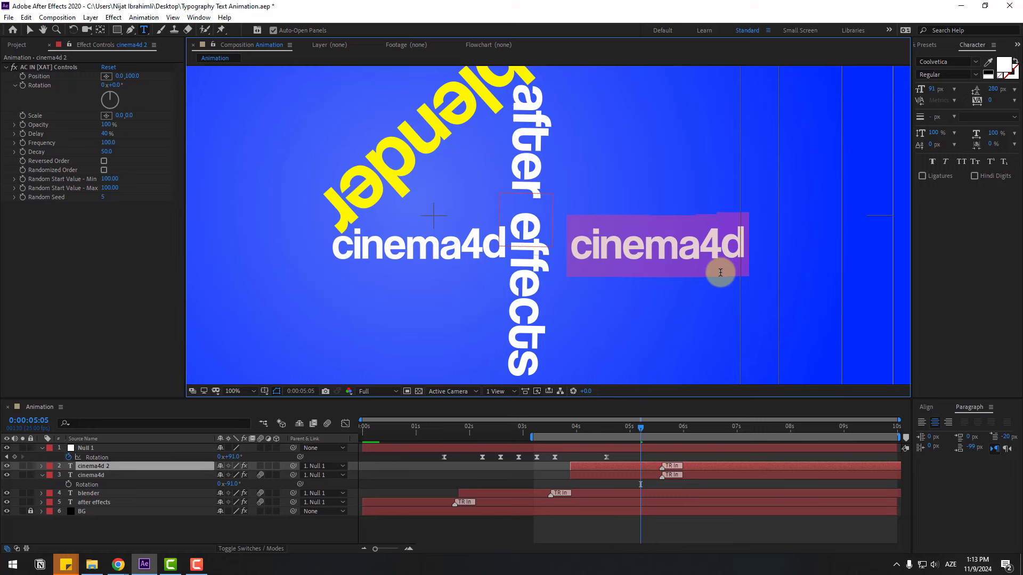
pyautogui.write('vfx')
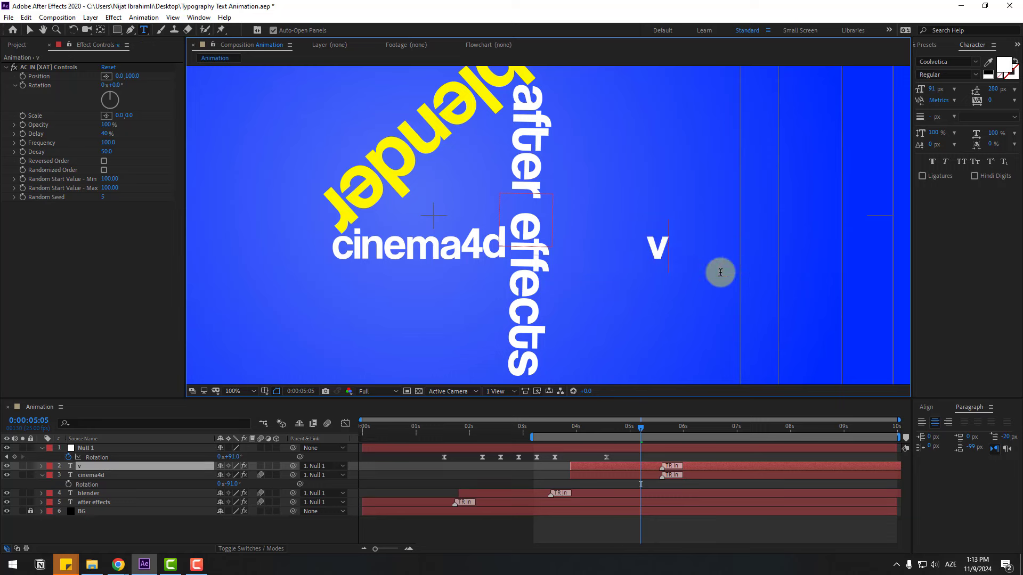
pyautogui.click(31, 31)
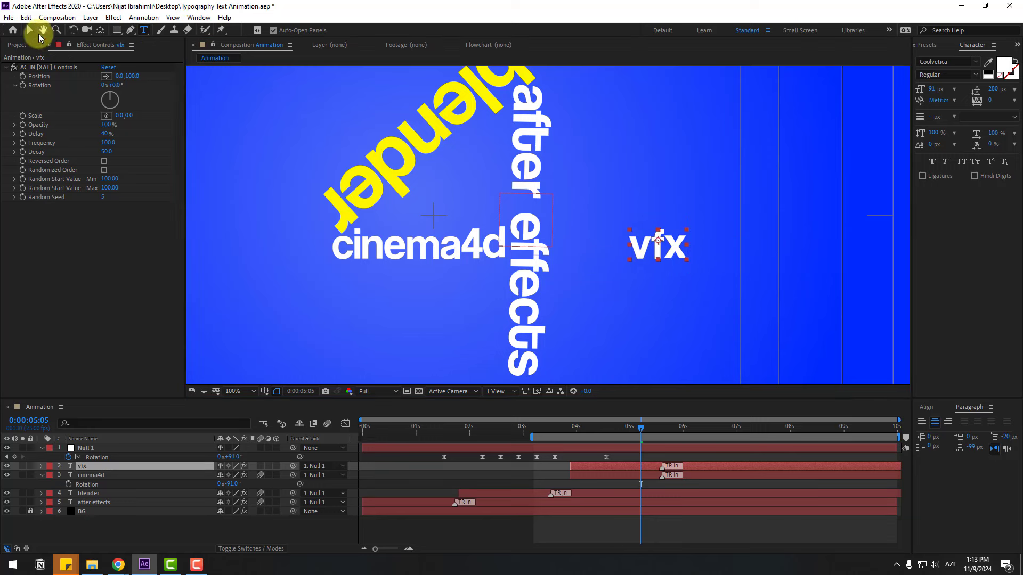
# Place "vfx" close against the right side of "after effects", start its layer at about 4.2 seconds and preview
pyautogui.moveTo(668, 251); pyautogui.dragTo(591, 249)
pyautogui.press('space')
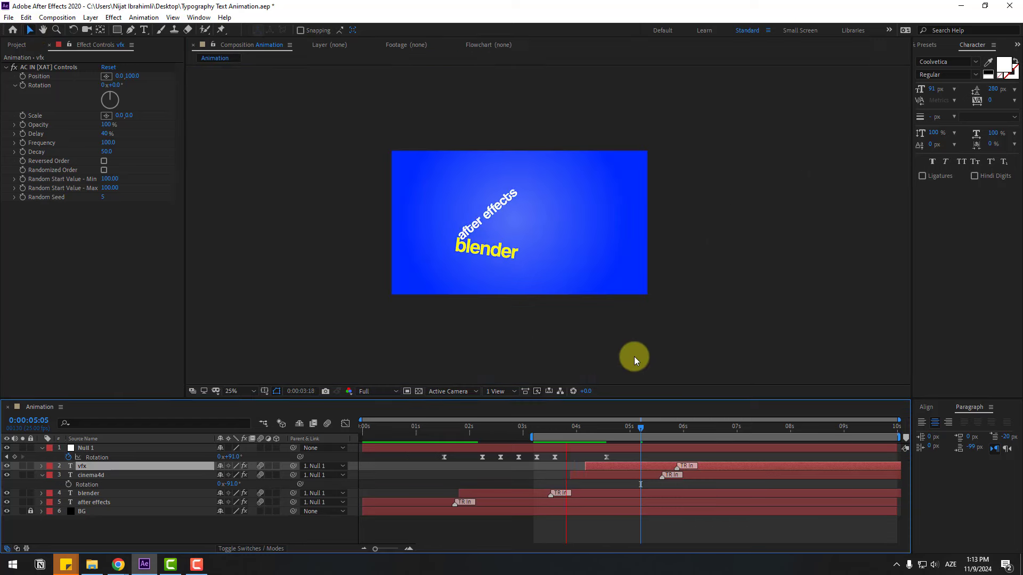
pyautogui.click(622, 359)
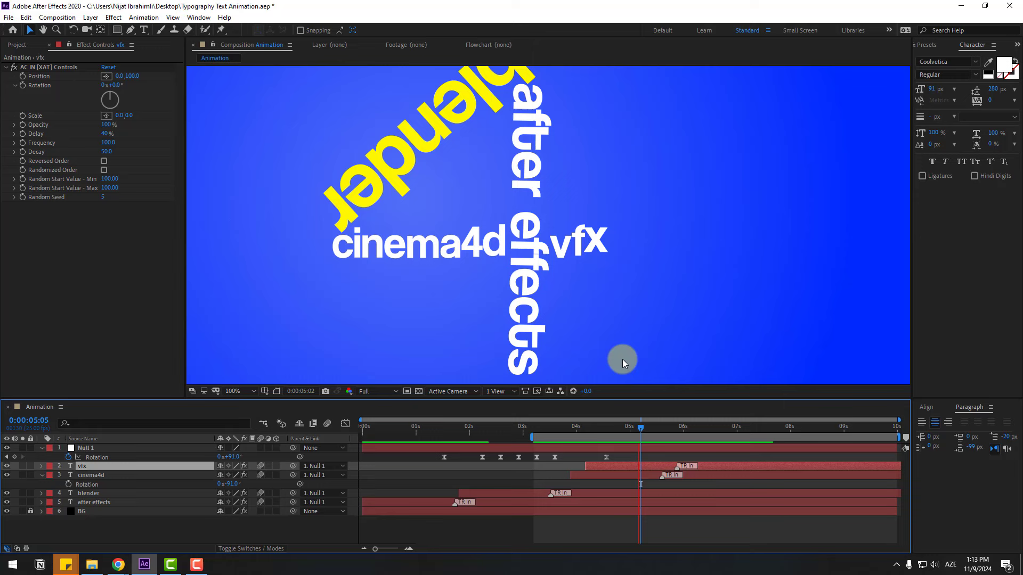
# Reveal Null 1's keyframed properties and set its rotation to 110° at 0:00:04:14
pyautogui.click(91, 448)
pyautogui.press('u')
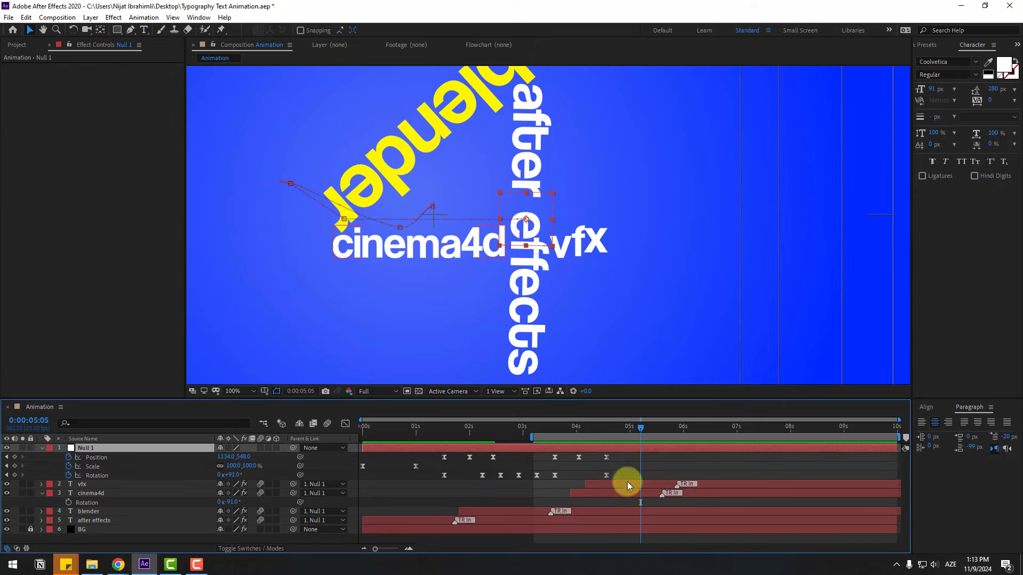
pyautogui.moveTo(567, 427); pyautogui.dragTo(605, 428)
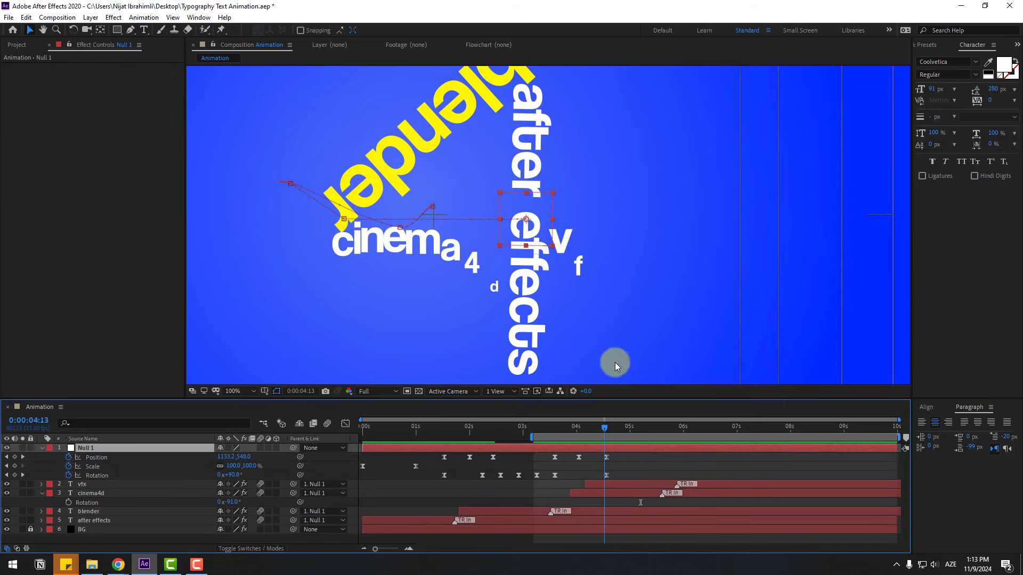
pyautogui.scroll(-1, 615, 362)
pyautogui.press('pagedown')
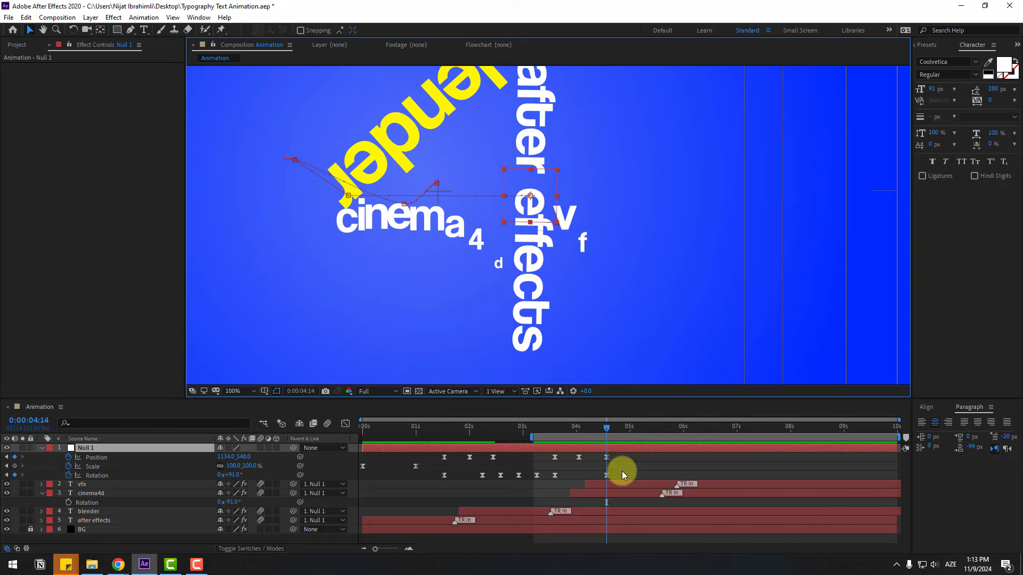
pyautogui.click(236, 475)
pyautogui.write('110')
pyautogui.press('Return')
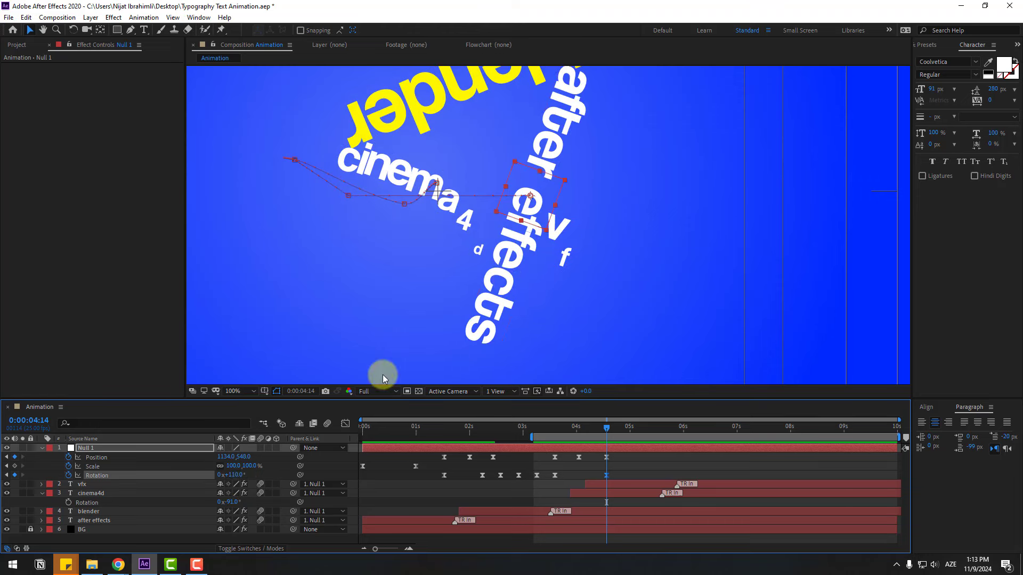
# Add a Null 1 rotation keyframe of 80° at 0:00:04:24
pyautogui.hotkey('shift', 'pagedown')
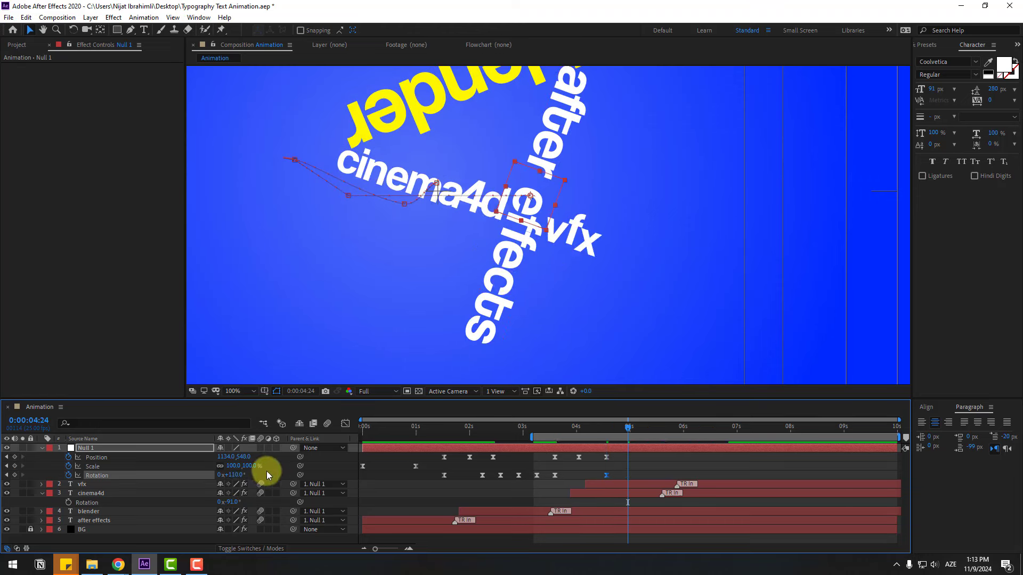
pyautogui.write('90')
pyautogui.press('Return')
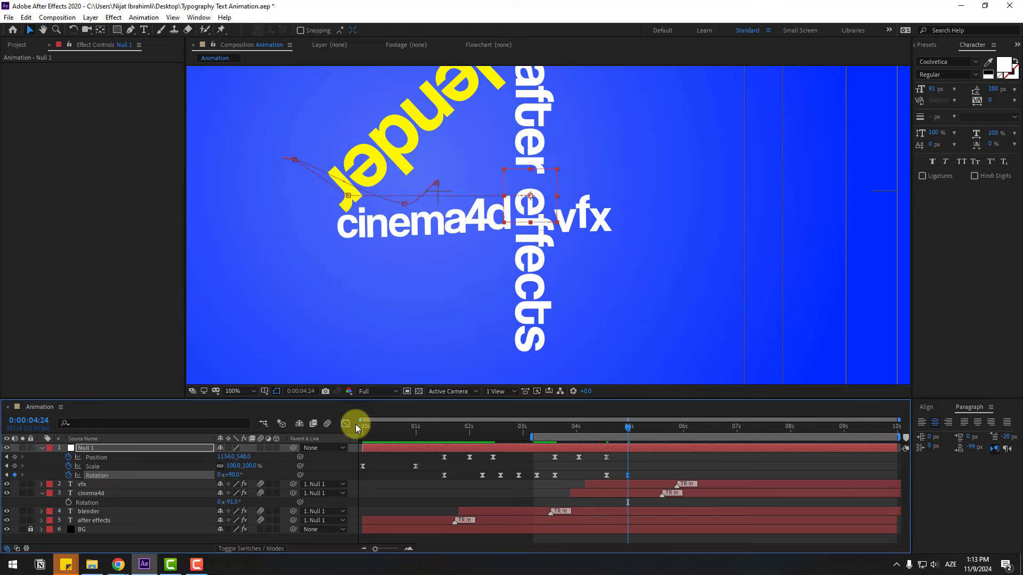
pyautogui.moveTo(584, 424); pyautogui.dragTo(628, 436)
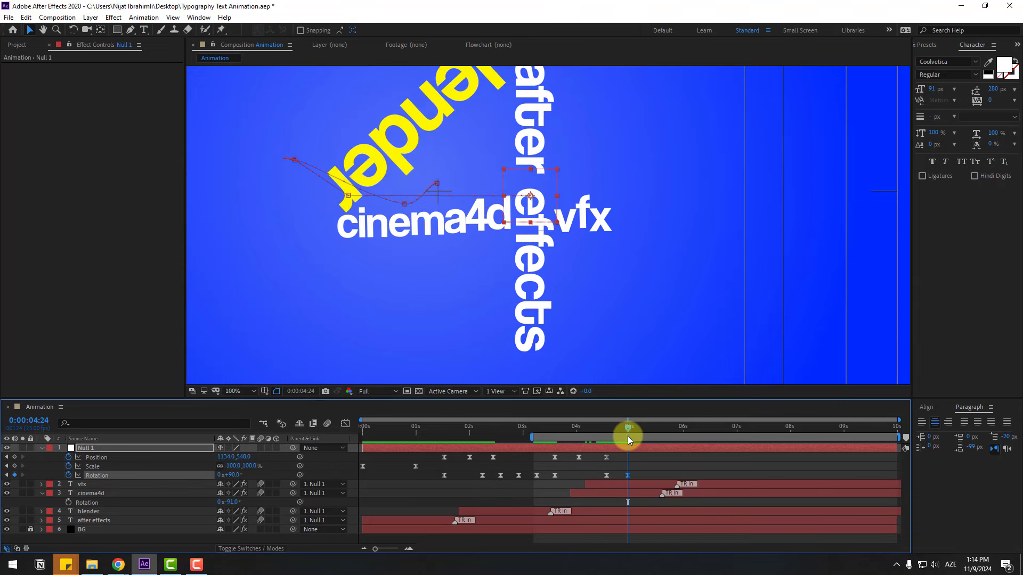
pyautogui.click(234, 476)
pyautogui.write('80')
pyautogui.press('Return')
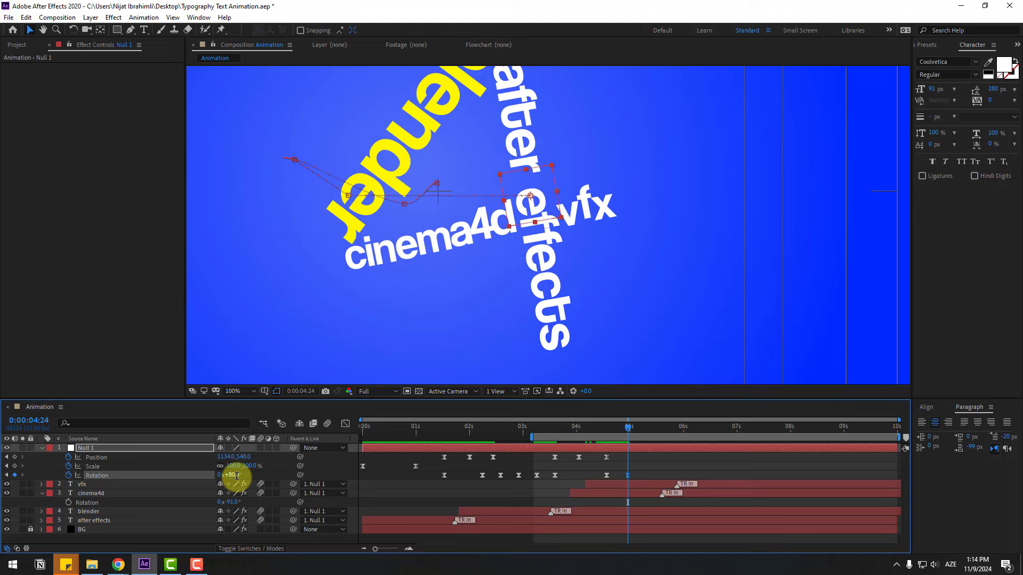
# Add settling rotation keyframes to Null 1 at 0:00:05:09, 0:00:05:19 (89°) and 0:00:06:04 (92°), and preview the swing
pyautogui.hotkey('shift', 'pagedown')
pyautogui.click(235, 475)
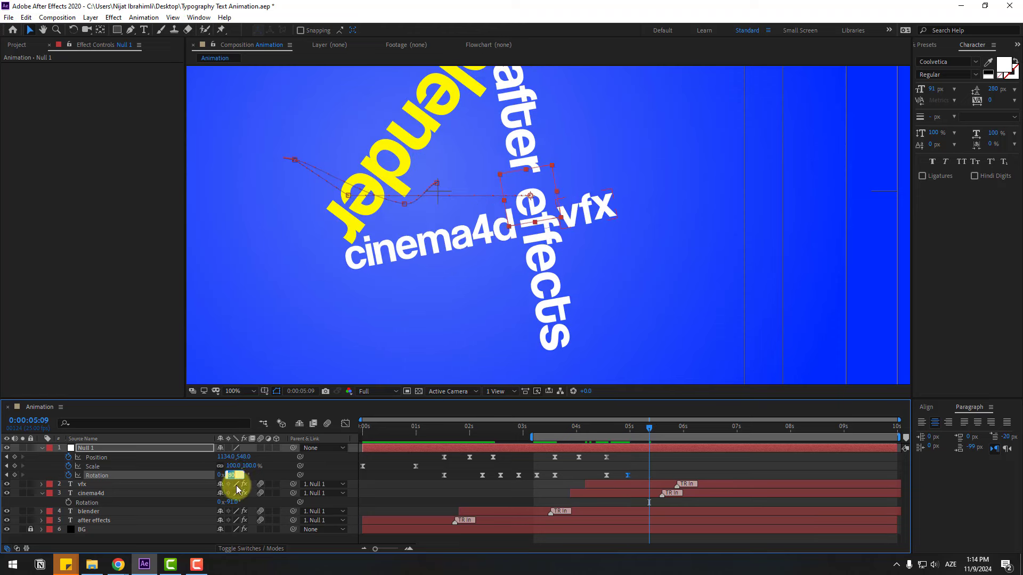
pyautogui.press('Return')
pyautogui.hotkey('shift', 'pagedown')
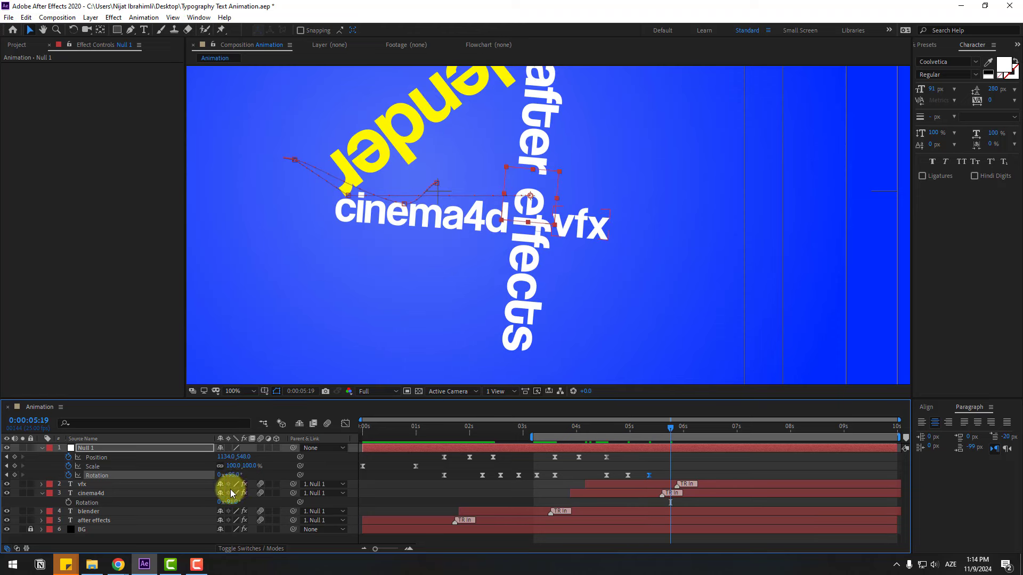
pyautogui.click(230, 475)
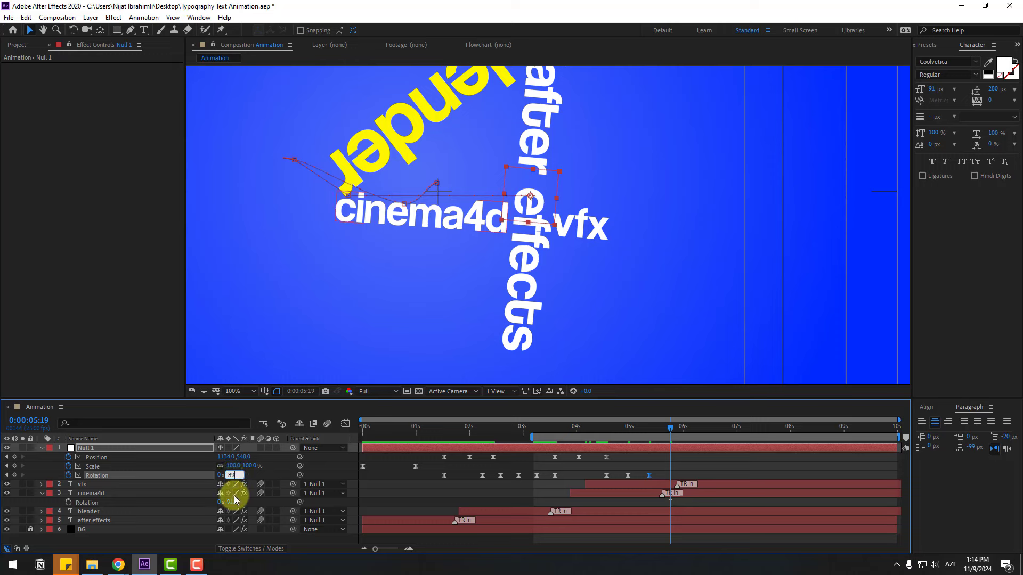
pyautogui.press('Return')
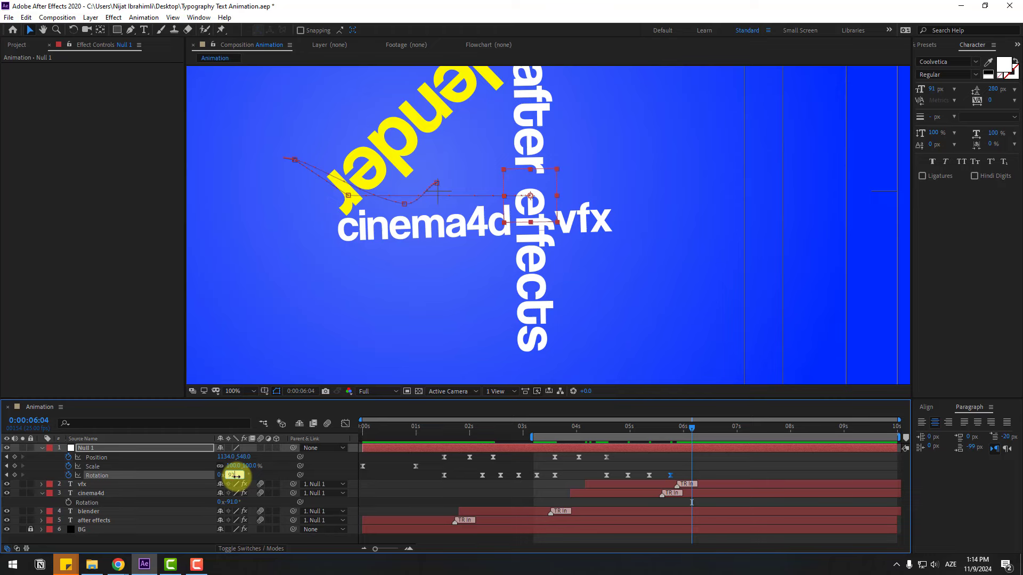
pyautogui.press('Return')
pyautogui.scroll(-2, 618, 328)
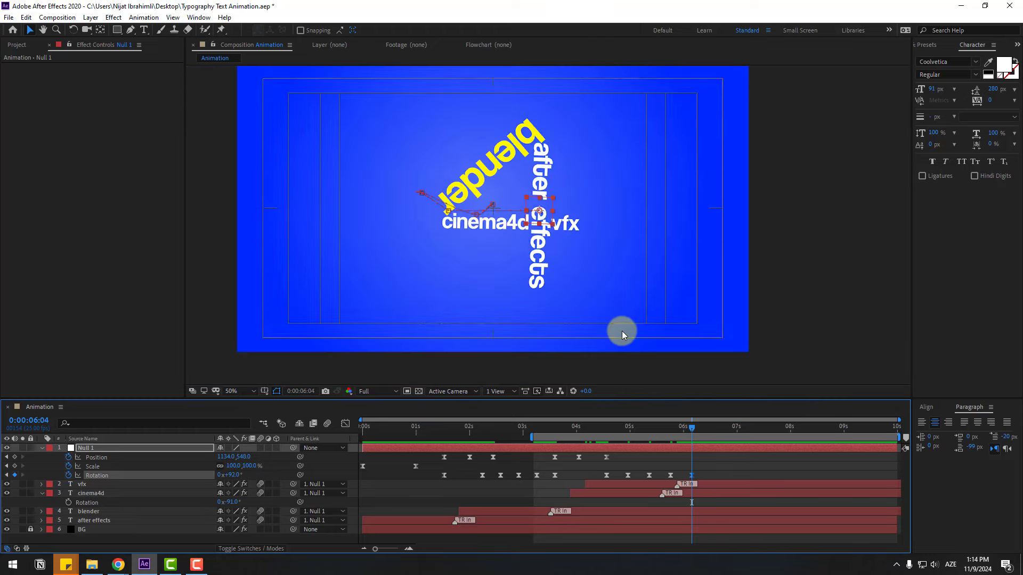
pyautogui.press('space')
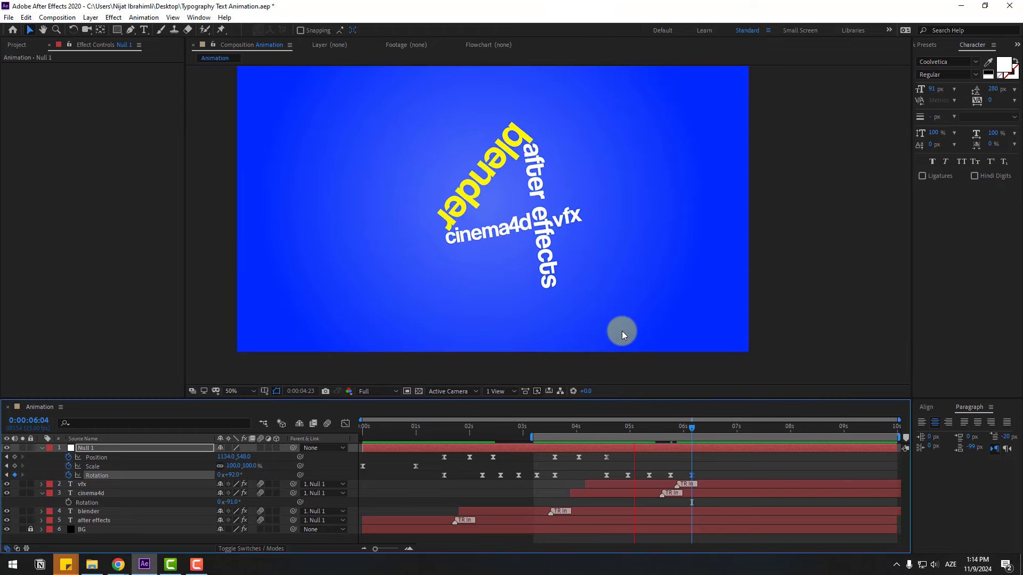
# Shift Null 1's last five rotation keyframes about 6 frames earlier and preview the timing
pyautogui.moveTo(704, 475); pyautogui.dragTo(592, 475)
pyautogui.press('space')
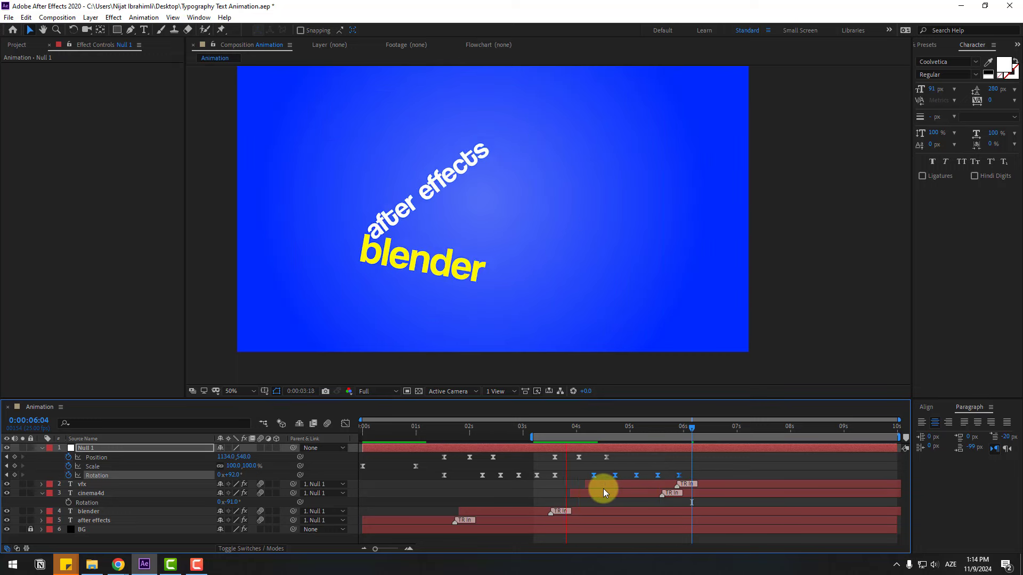
# Set Null 1's position keyframe at 0:00:04:01 to 791.9, 407.5 and preview the motion
pyautogui.click(574, 429)
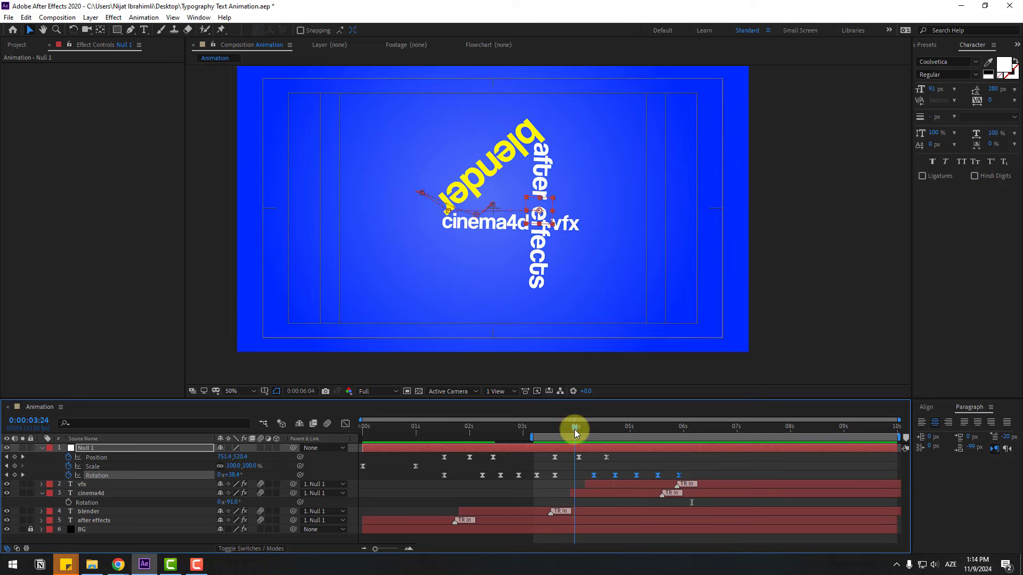
pyautogui.moveTo(574, 430); pyautogui.dragTo(577, 430)
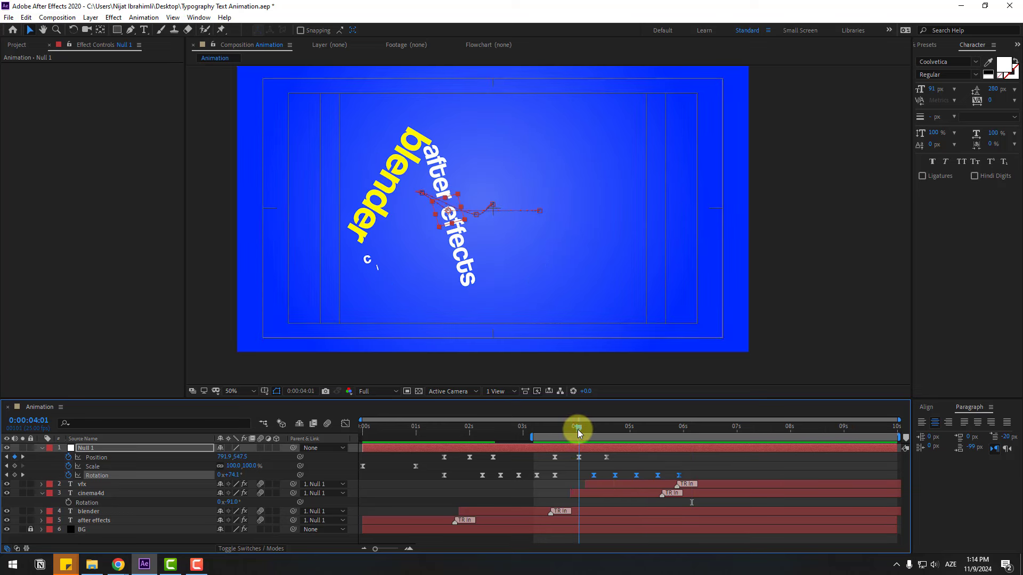
pyautogui.click(579, 457)
pyautogui.moveTo(240, 457); pyautogui.dragTo(168, 465)
pyautogui.press('space')
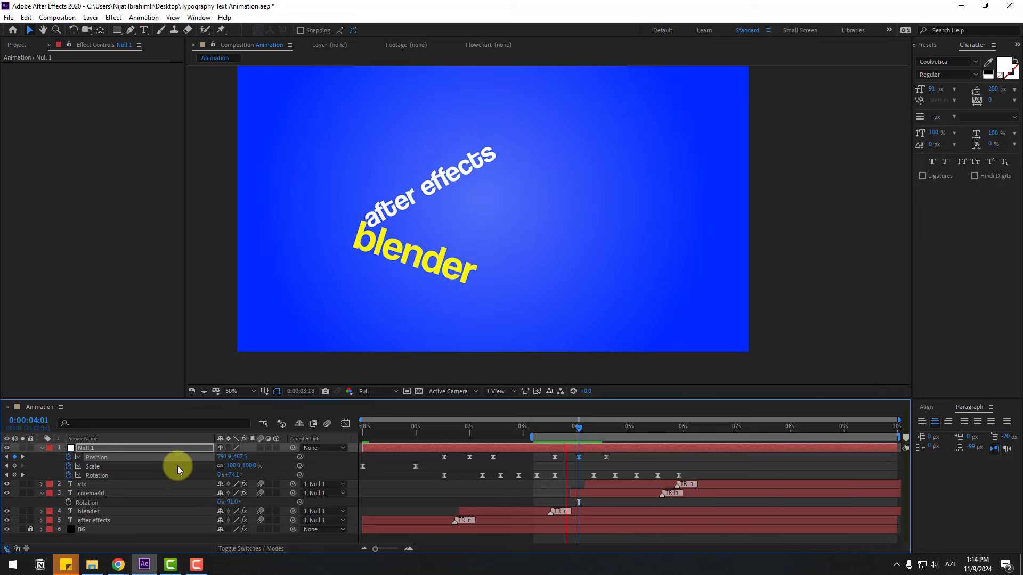
pyautogui.press('space')
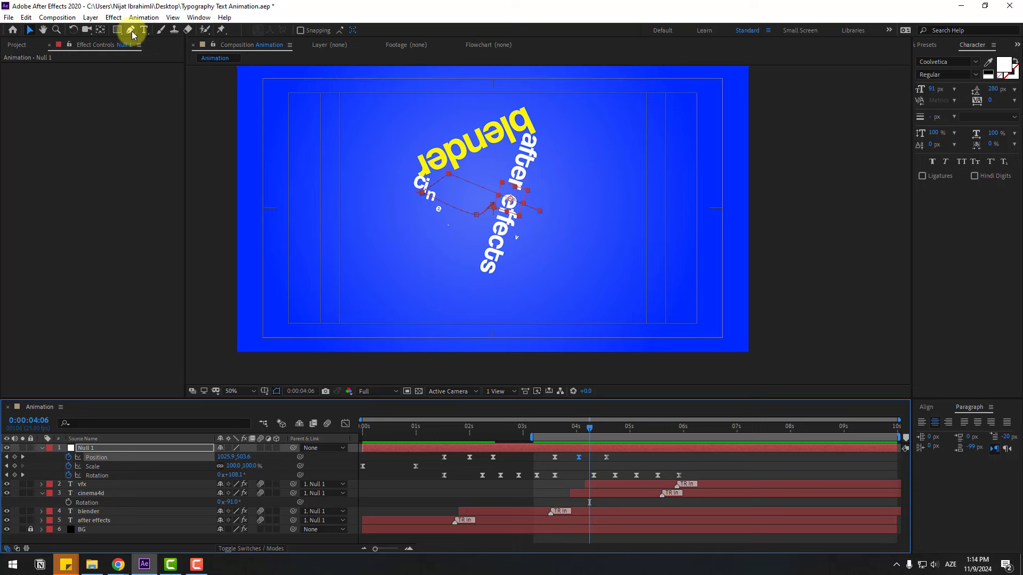
# Curve Null 1's motion path at the raised position keyframe with the Convert Vertex tool and preview it
pyautogui.moveTo(133, 31); pyautogui.dragTo(252, 110)
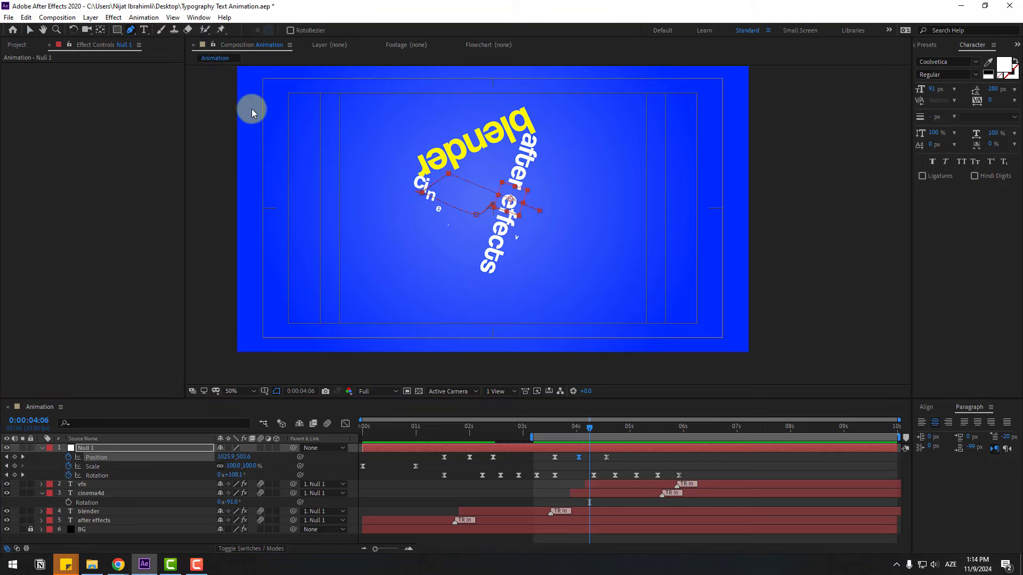
pyautogui.moveTo(456, 170); pyautogui.dragTo(509, 229)
pyautogui.press('space')
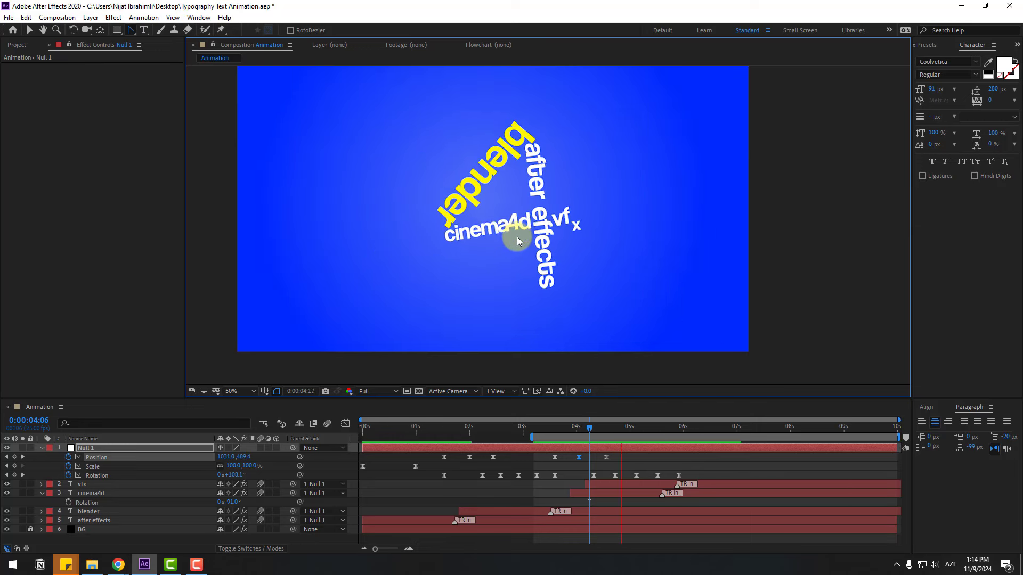
# Lower Null 1's position keyframe at 0:00:04:01 slightly and preview the motion
pyautogui.click(417, 475)
pyautogui.moveTo(228, 456); pyautogui.dragTo(251, 458)
pyautogui.press('space')
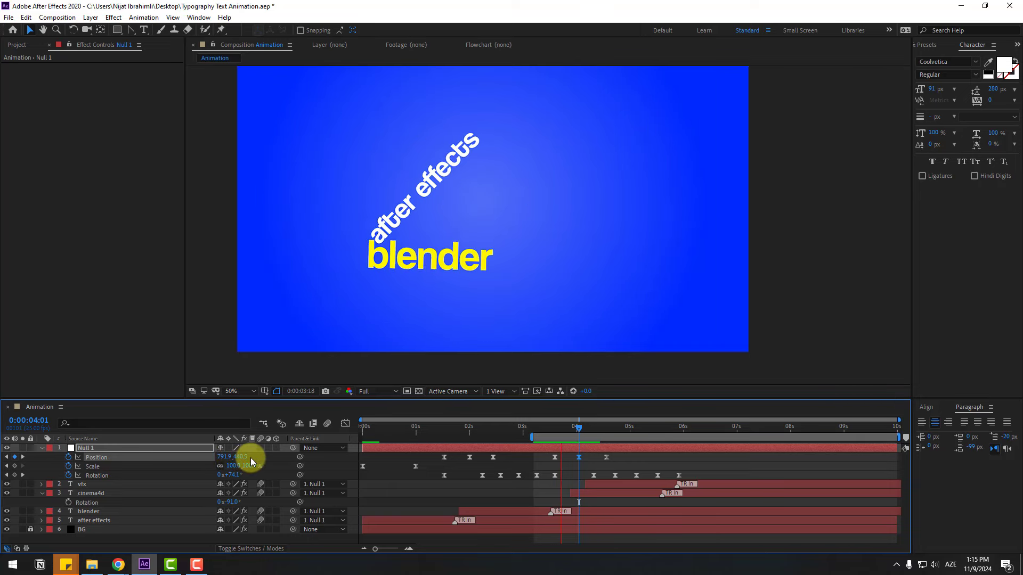
# Shift the cinema4d layer to start at about 3.8 seconds and vfx at about 4.4 seconds, and collapse cinema4d's rotation property
pyautogui.click(581, 430)
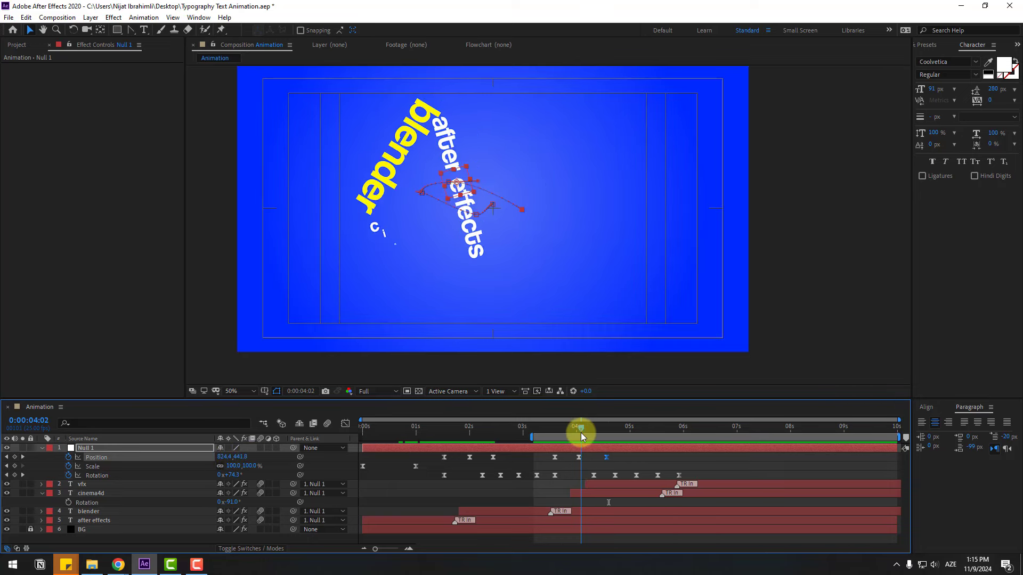
pyautogui.click(591, 493)
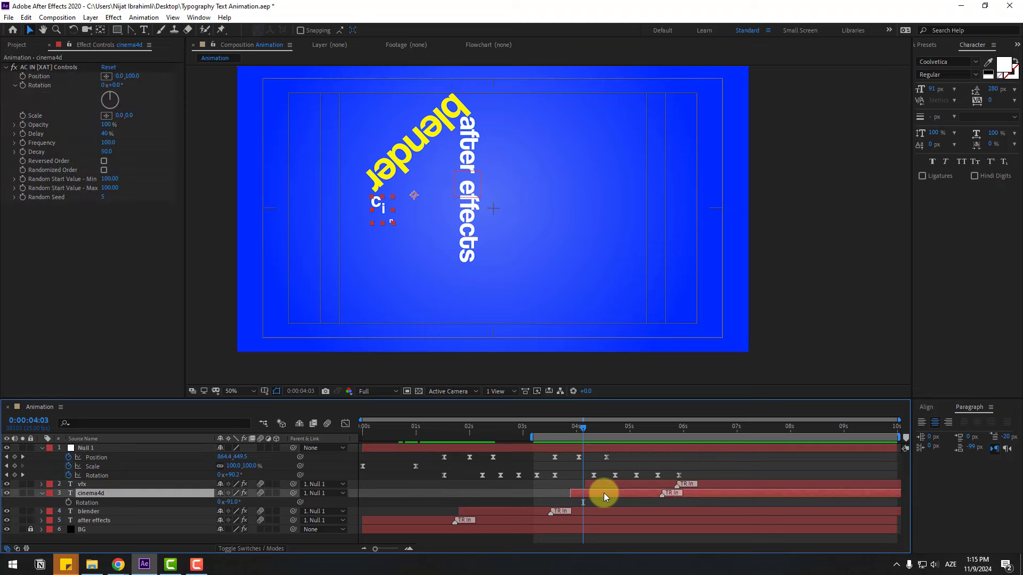
pyautogui.moveTo(603, 494); pyautogui.dragTo(624, 484)
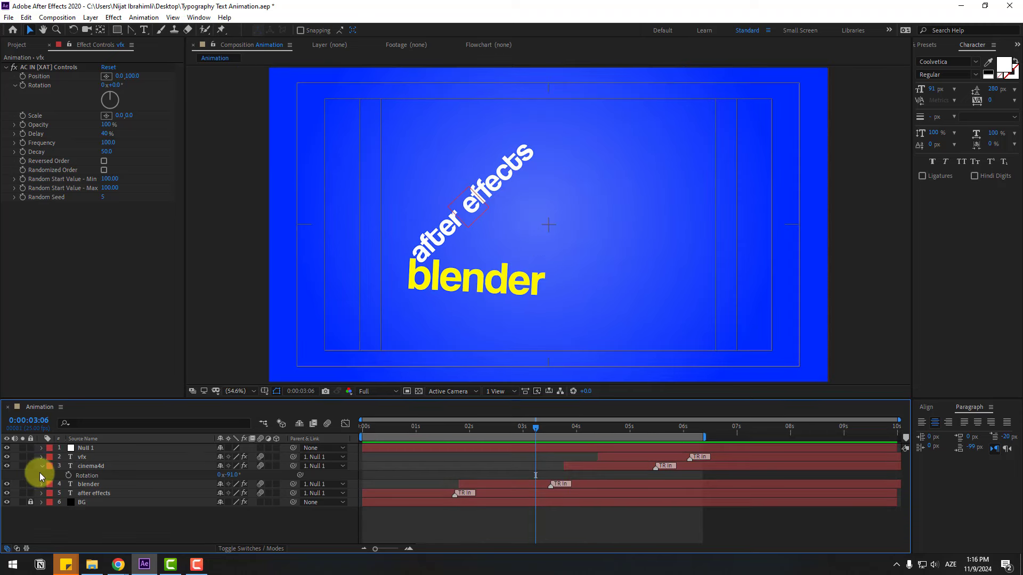
pyautogui.press('r')
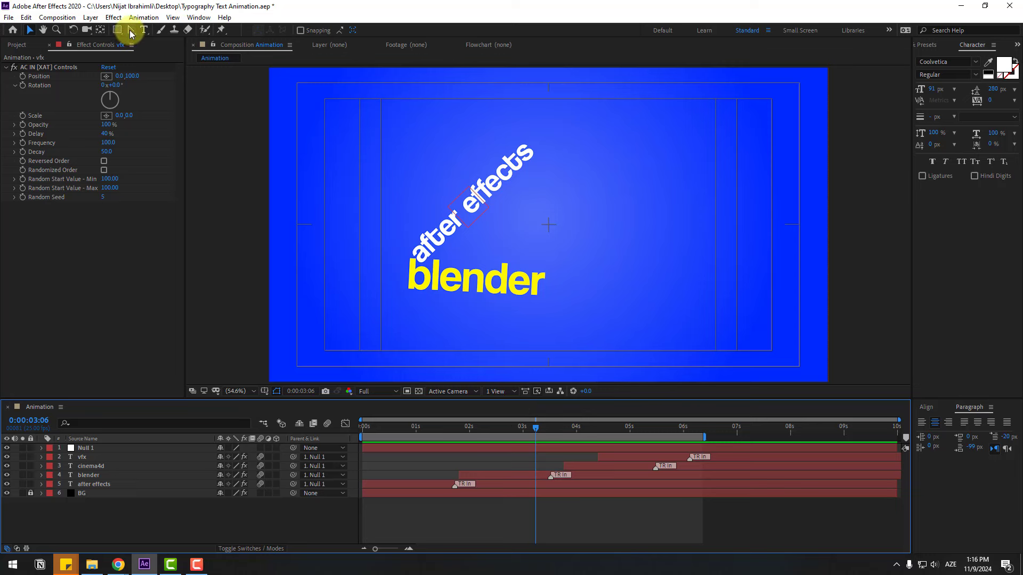
# Draw a straight vertical line alongside the "after effects" text with the Pen tool at 0:00:01:14
pyautogui.moveTo(131, 31); pyautogui.dragTo(160, 48)
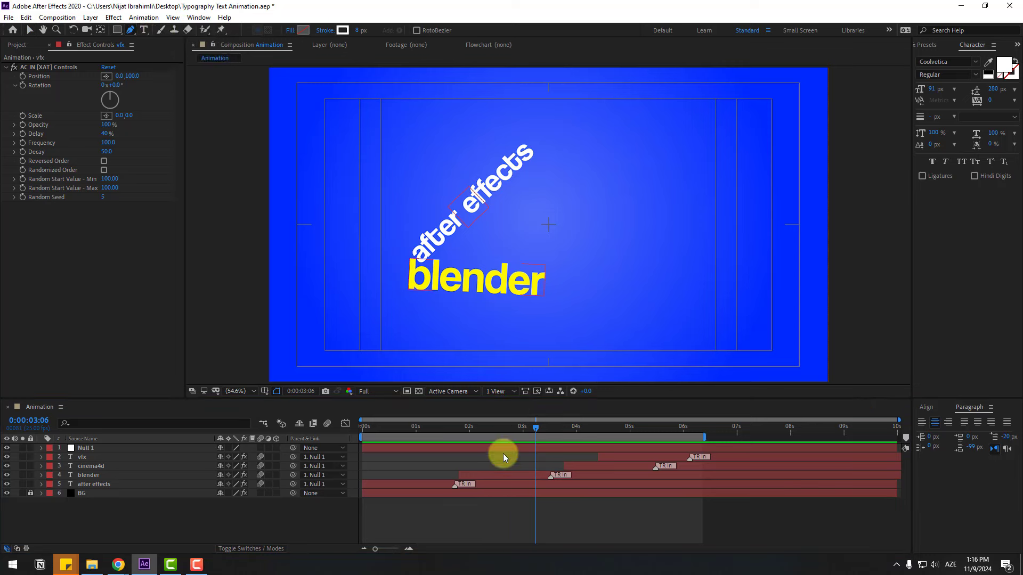
pyautogui.moveTo(430, 433); pyautogui.dragTo(446, 428)
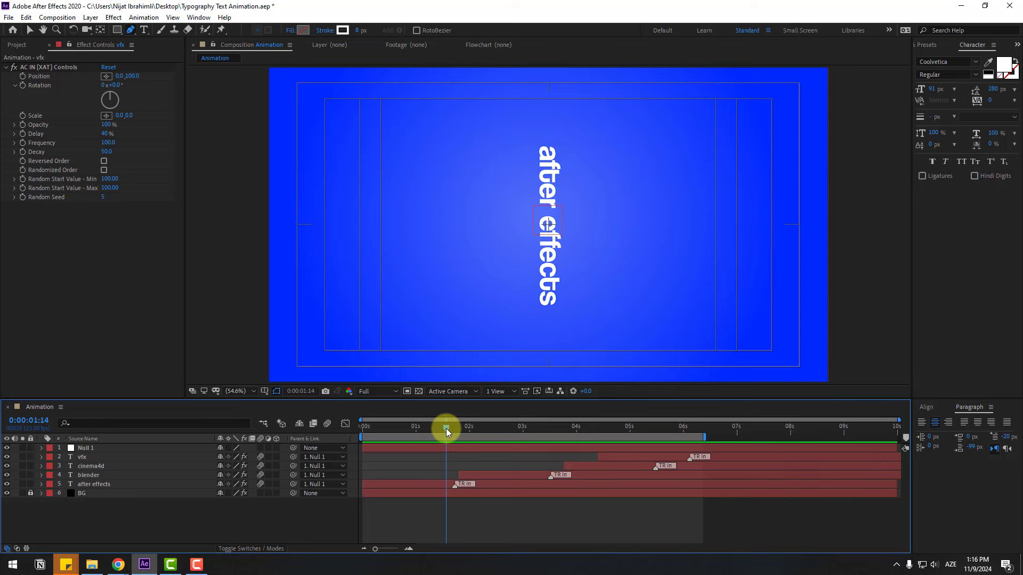
pyautogui.click(564, 151)
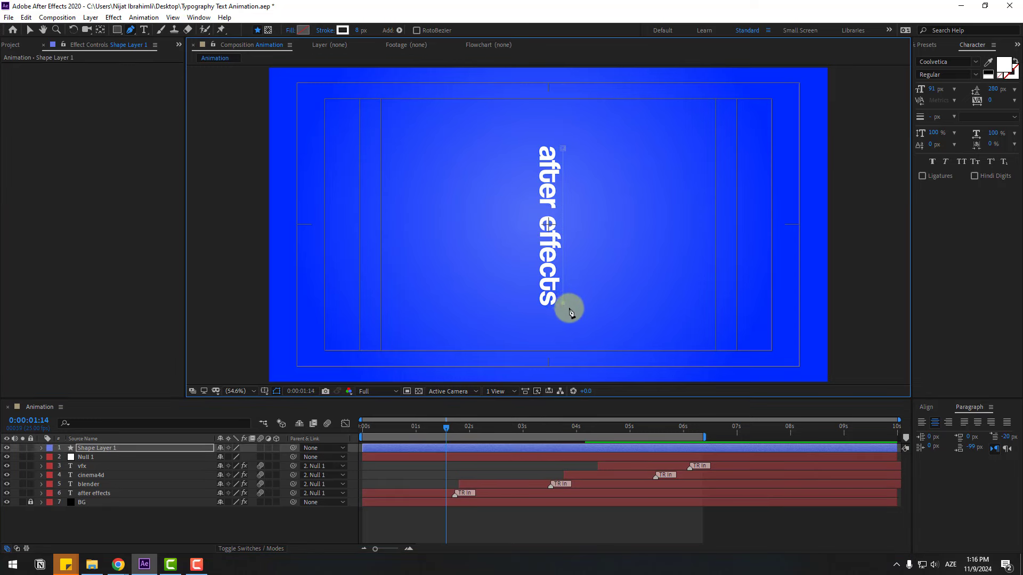
pyautogui.click(120, 68)
pyautogui.click(34, 33)
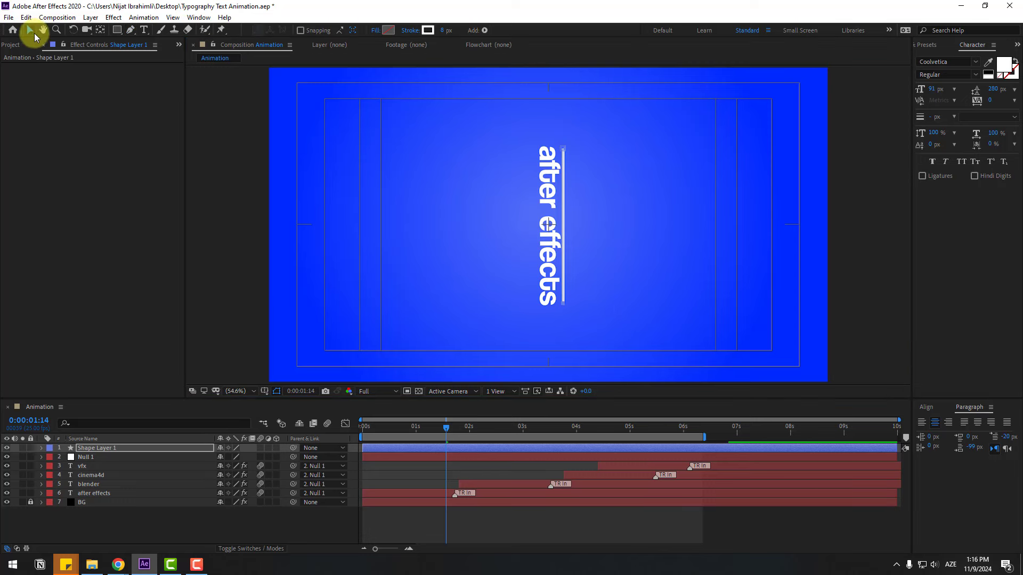
# Check the line's fill options and add Trim Paths to the shape
pyautogui.click(385, 31)
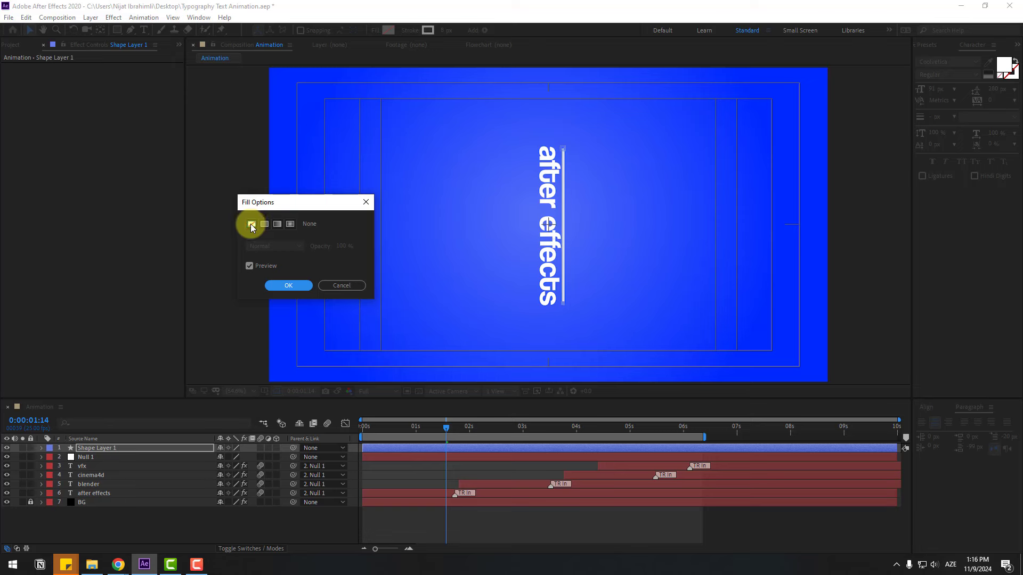
pyautogui.click(340, 286)
pyautogui.click(484, 30)
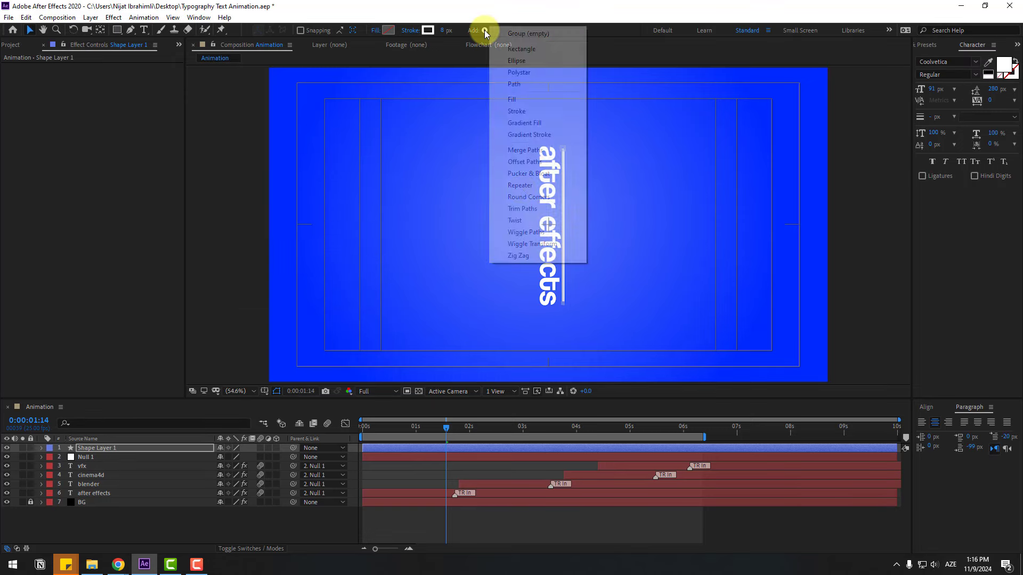
pyautogui.click(533, 209)
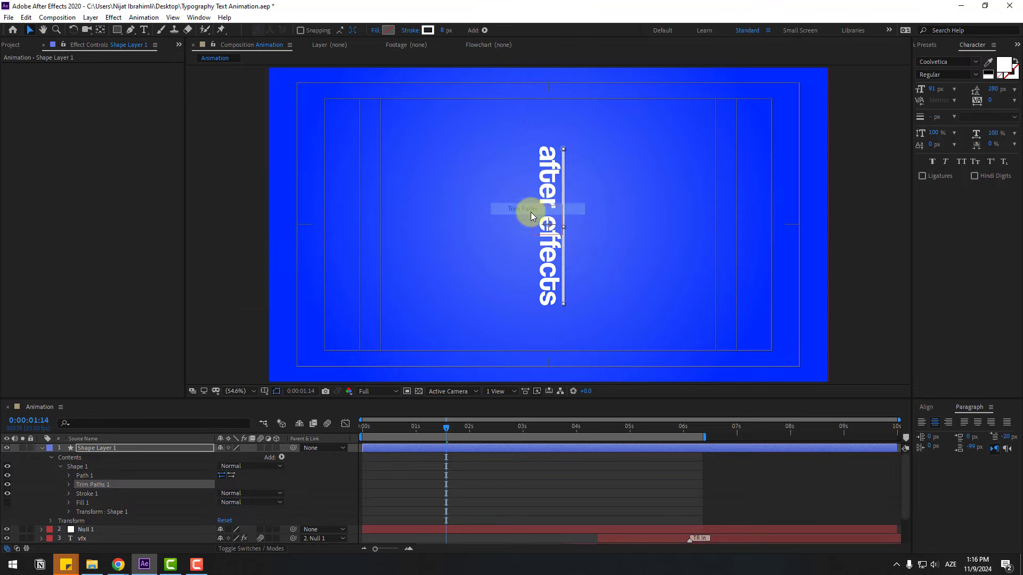
# Keyframe the Trim Paths End from 0% at 0:00:00:00 to 100% at 0:00:00:10
pyautogui.click(379, 428)
pyautogui.moveTo(366, 434); pyautogui.dragTo(362, 431)
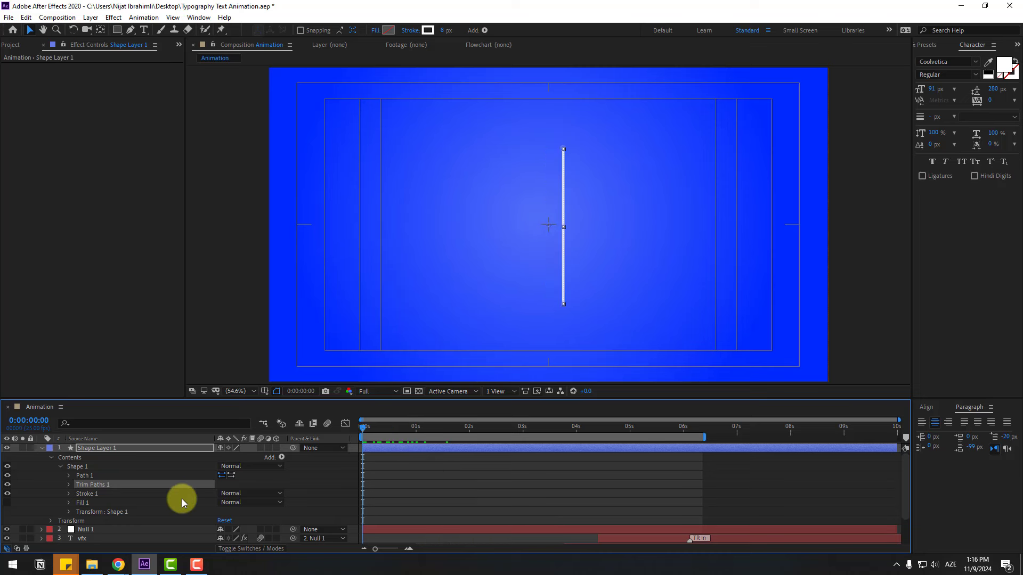
pyautogui.click(68, 485)
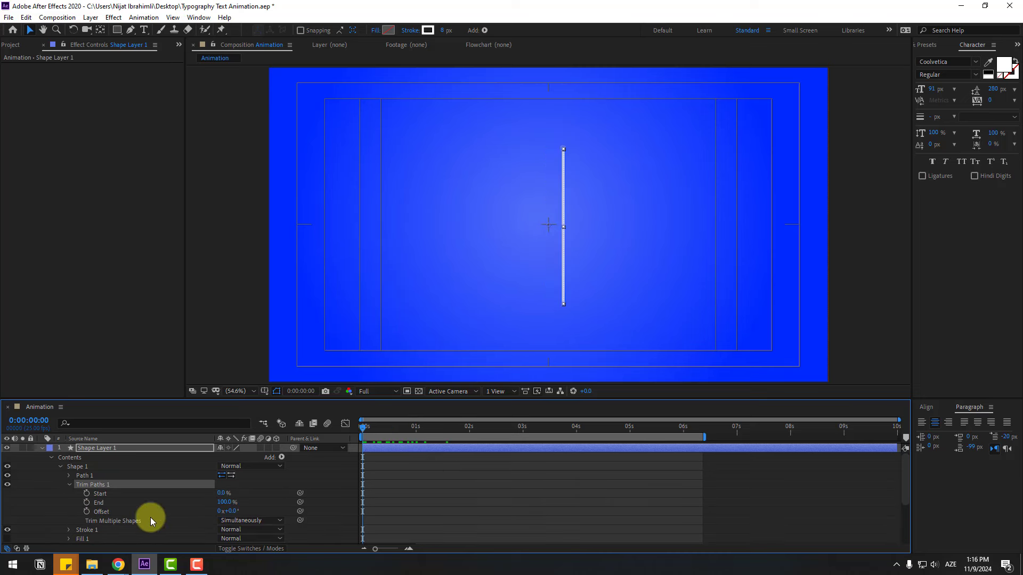
pyautogui.click(224, 502)
pyautogui.write('0')
pyautogui.press('Return')
pyautogui.click(86, 503)
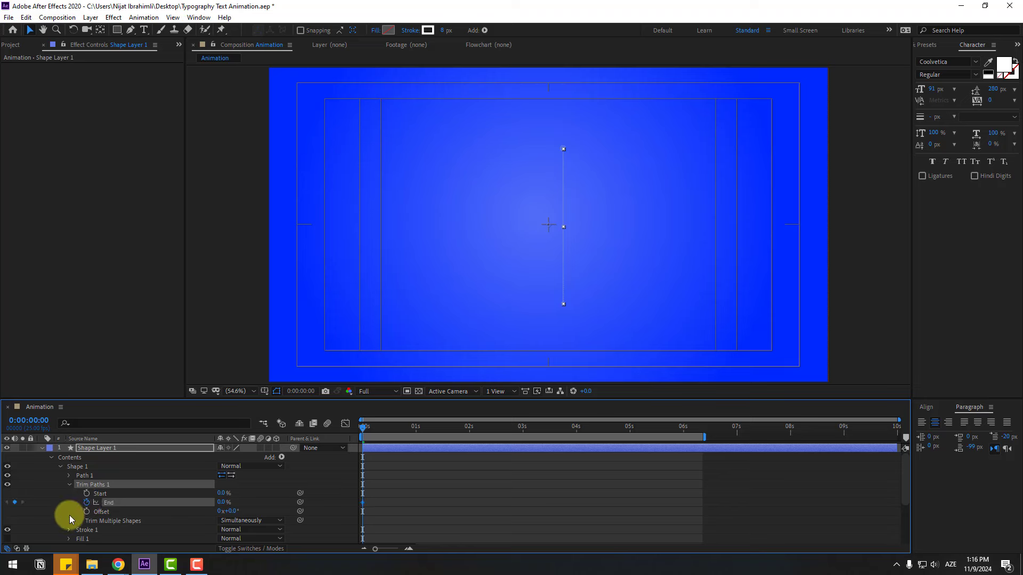
pyautogui.hotkey('shift', 'pagedown')
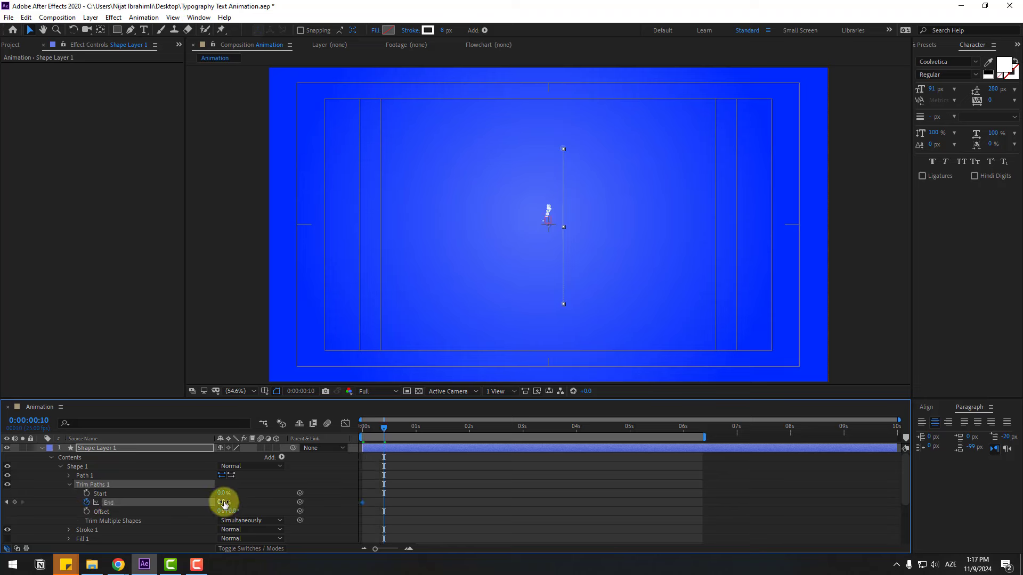
pyautogui.moveTo(224, 502); pyautogui.dragTo(322, 500)
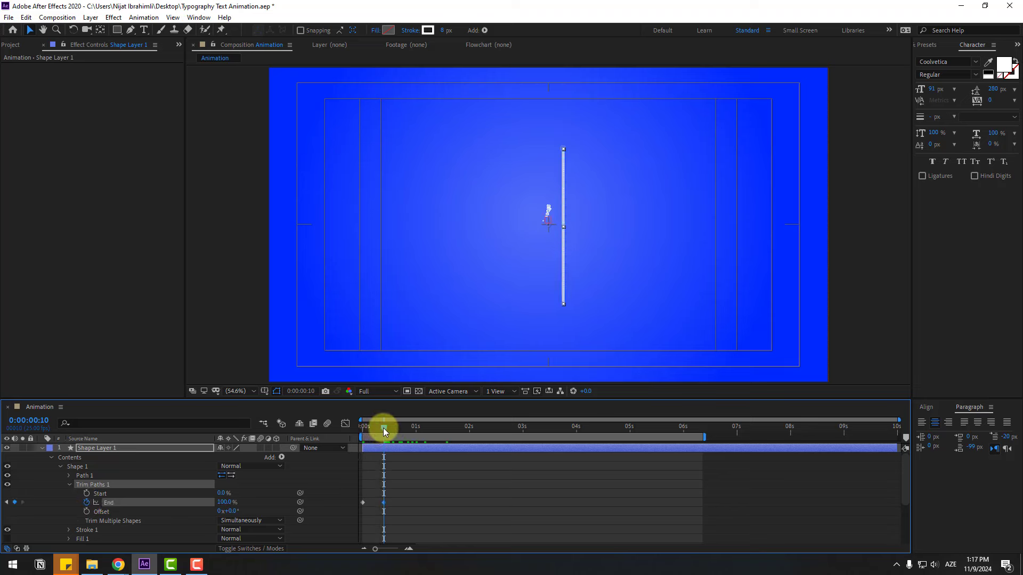
# Keyframe the Trim Paths Start from 0% at 0:00:00:06 to 100% at 0:00:00:16
pyautogui.moveTo(377, 429); pyautogui.dragTo(376, 429)
pyautogui.click(432, 483)
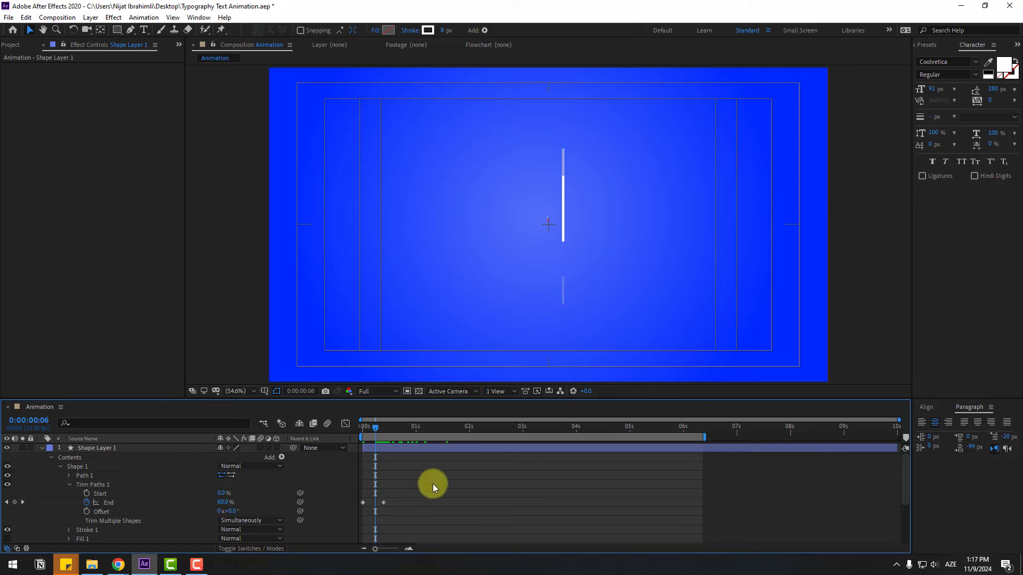
pyautogui.click(87, 493)
pyautogui.moveTo(379, 425); pyautogui.dragTo(396, 428)
pyautogui.moveTo(224, 496); pyautogui.dragTo(359, 486)
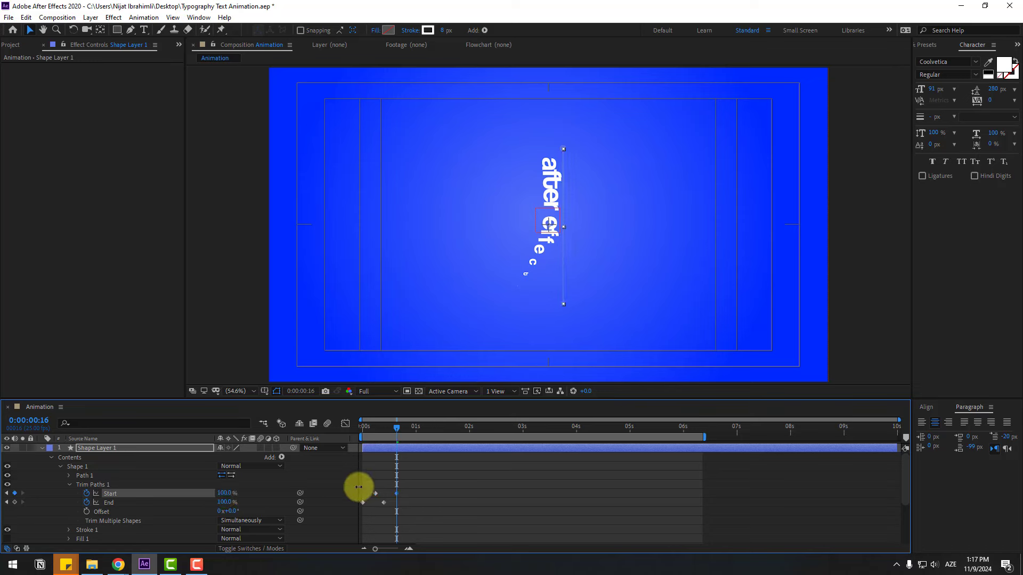
# Apply Easy Ease to all the Start and End keyframes of the line's Trim Paths
pyautogui.moveTo(447, 475); pyautogui.dragTo(369, 507)
pyautogui.rightClick(384, 502)
pyautogui.moveTo(421, 494)
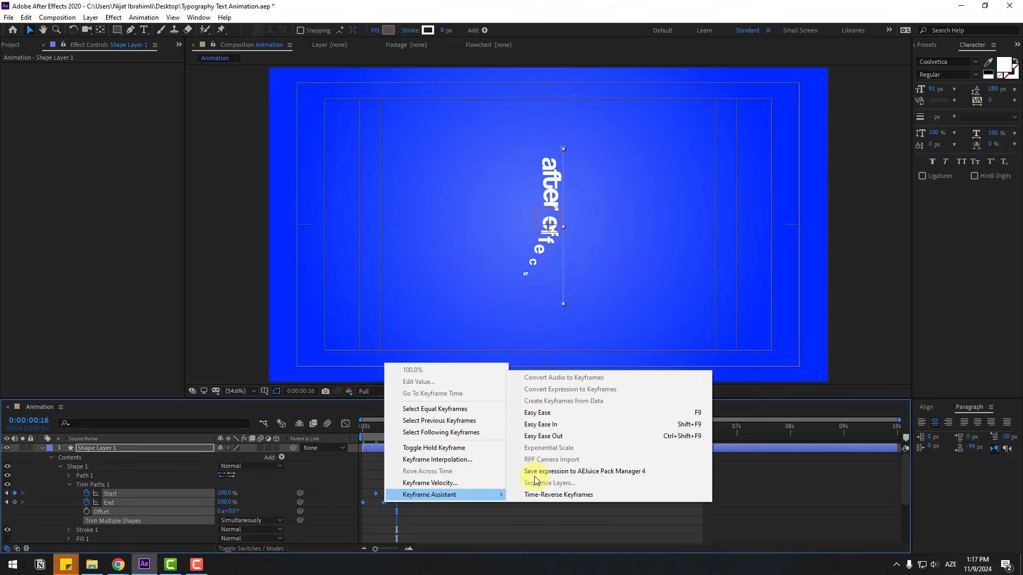
pyautogui.click(538, 411)
# Reshape the Start and End speed curves to peak early with a long slowdown, and preview the line animation
pyautogui.click(342, 425)
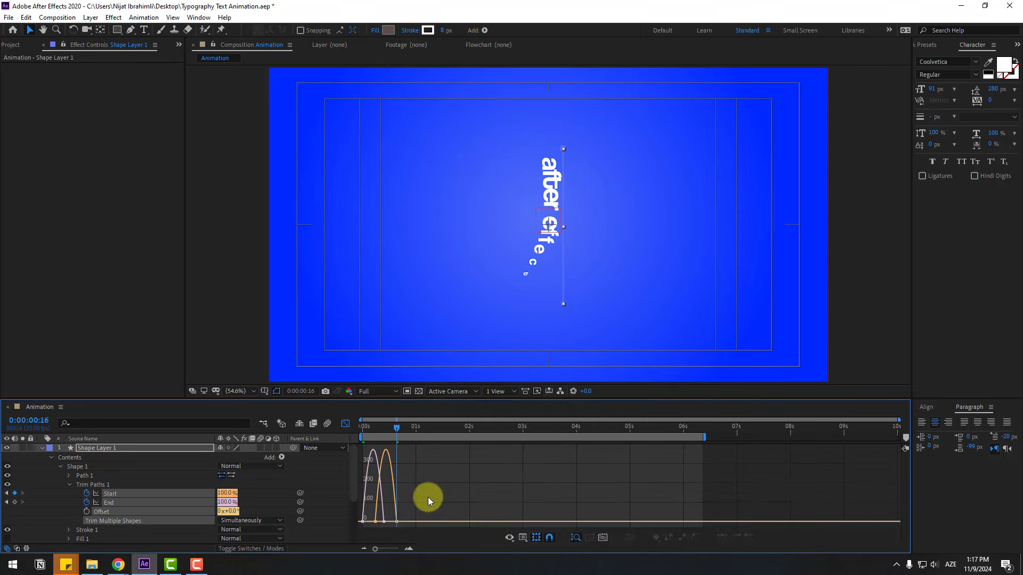
pyautogui.scroll(5, 433, 499)
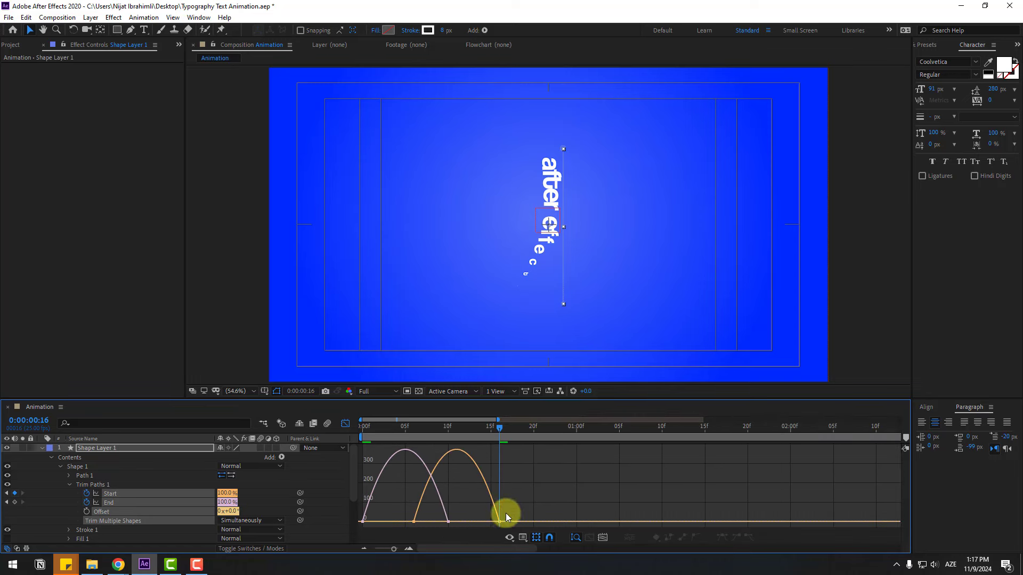
pyautogui.moveTo(455, 524); pyautogui.dragTo(386, 520)
pyautogui.press('space')
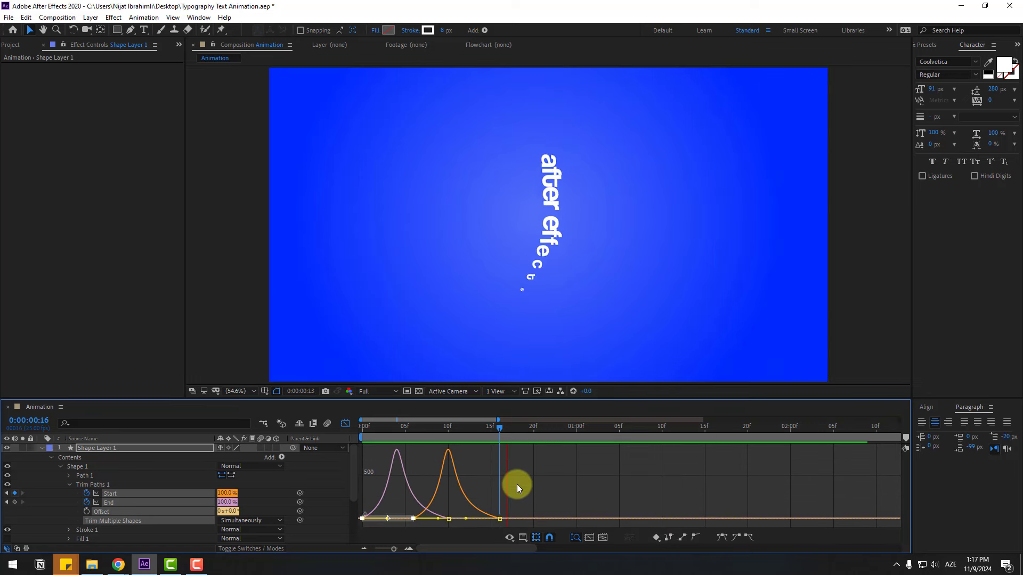
pyautogui.click(345, 424)
# Move the closing Start and End keyframes about 5 frames later and the first Start keyframe about 2 frames earlier, previewing the timing
pyautogui.click(407, 427)
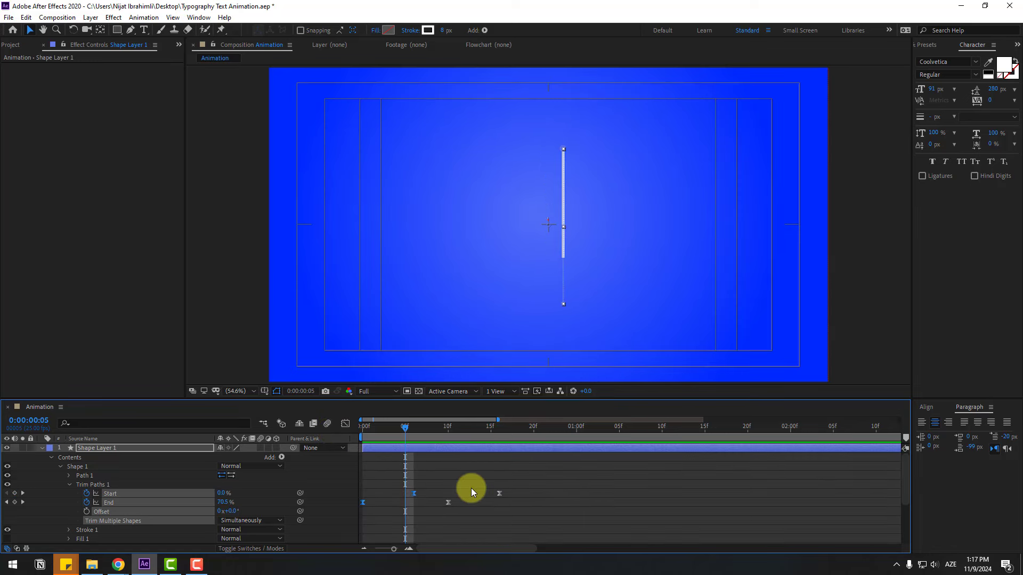
pyautogui.press('-')
pyautogui.moveTo(416, 488); pyautogui.dragTo(394, 505)
pyautogui.press('space')
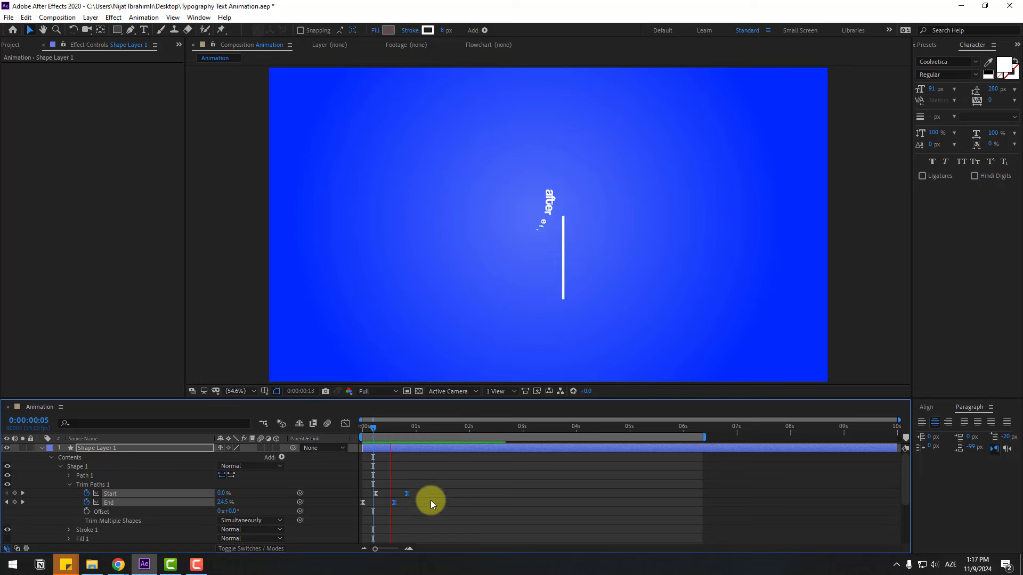
pyautogui.click(375, 493)
pyautogui.moveTo(375, 495); pyautogui.dragTo(372, 494)
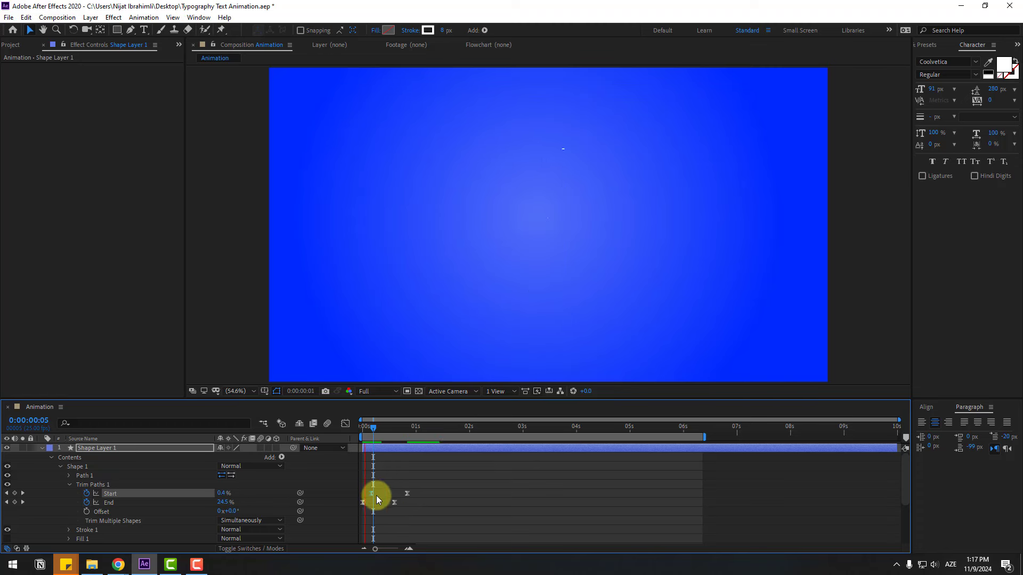
# Set the line's stroke width to 12 px
pyautogui.click(385, 429)
pyautogui.moveTo(442, 33); pyautogui.dragTo(451, 34)
pyautogui.click(501, 465)
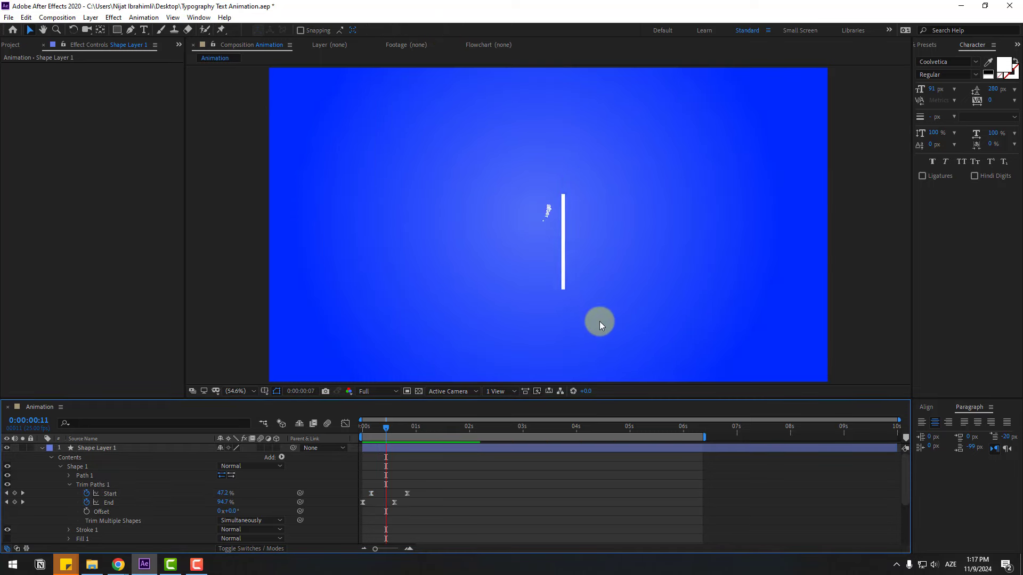
# Change the line cap of Shape Layer 1's stroke to Round Cap
pyautogui.press('.')
pyautogui.press('.')
pyautogui.press('.')
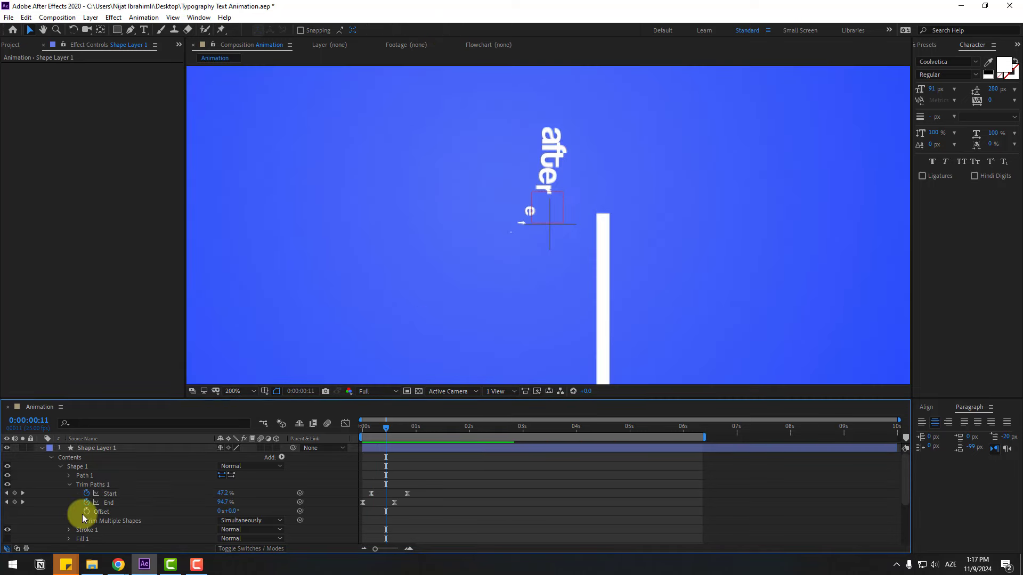
pyautogui.click(69, 484)
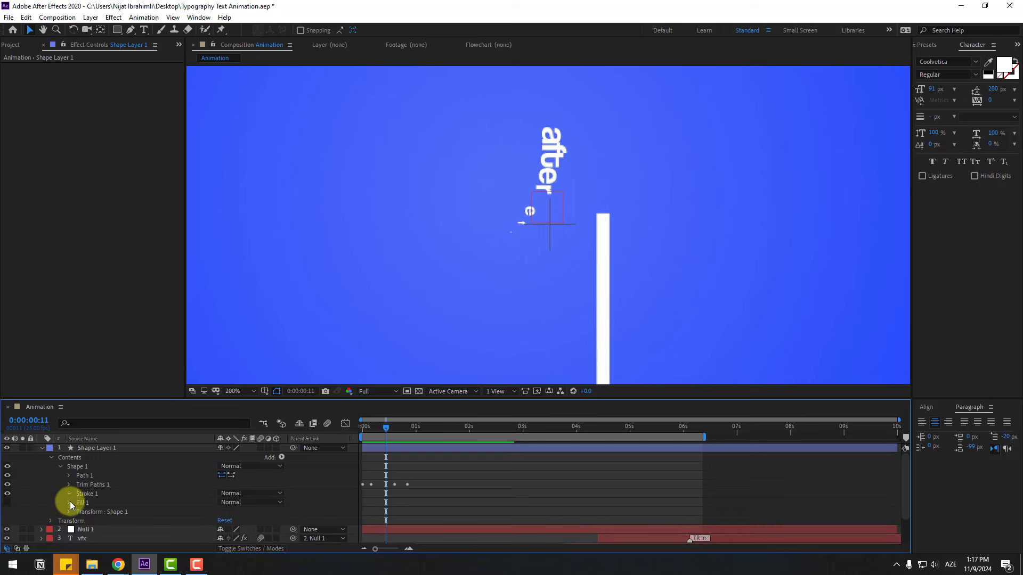
pyautogui.click(68, 494)
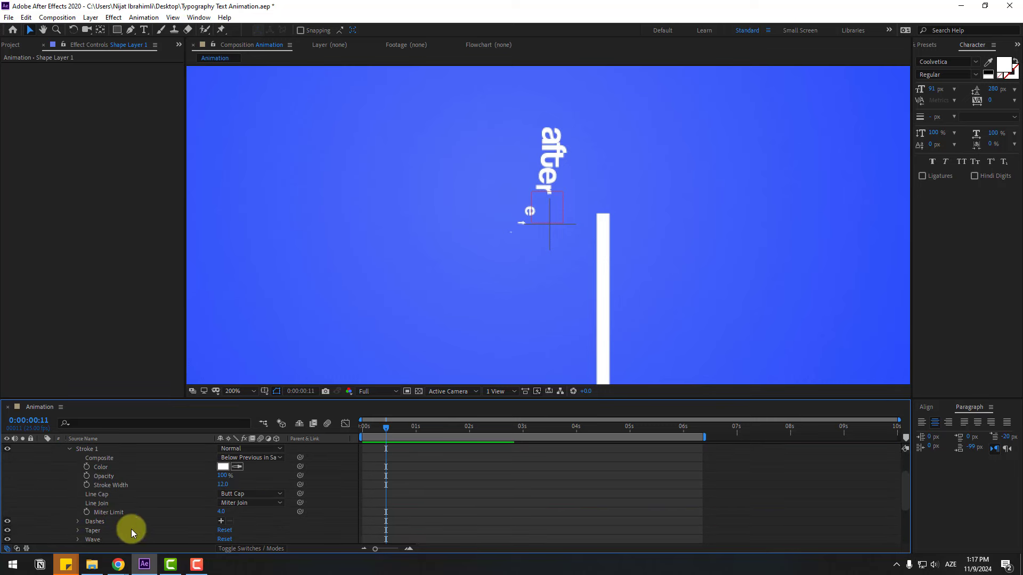
pyautogui.click(233, 493)
pyautogui.click(236, 517)
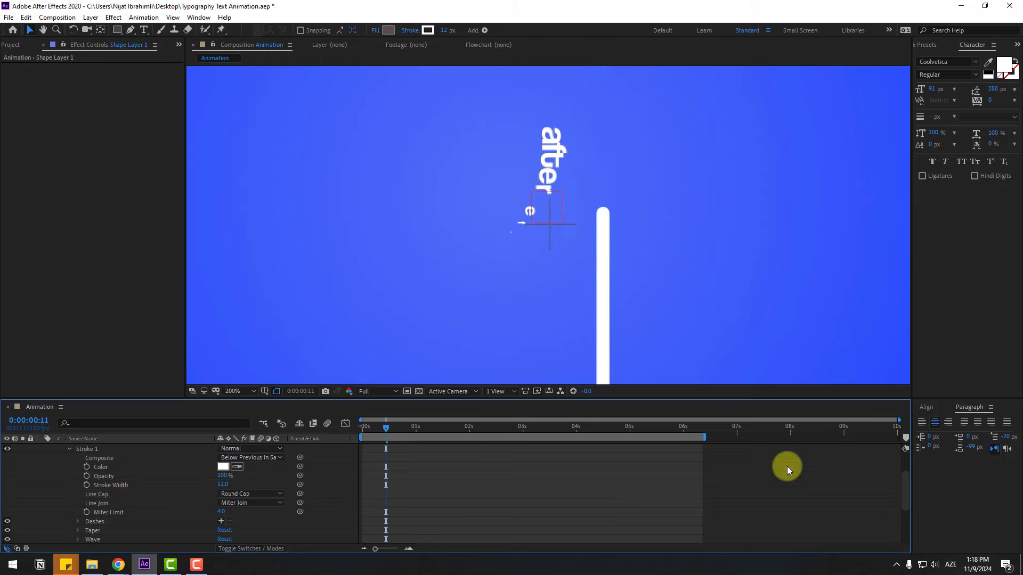
# Preview the line animation over the full composition and collapse Shape Layer 1's properties
pyautogui.press(',')
pyautogui.press(',')
pyautogui.press(',')
pyautogui.press(',')
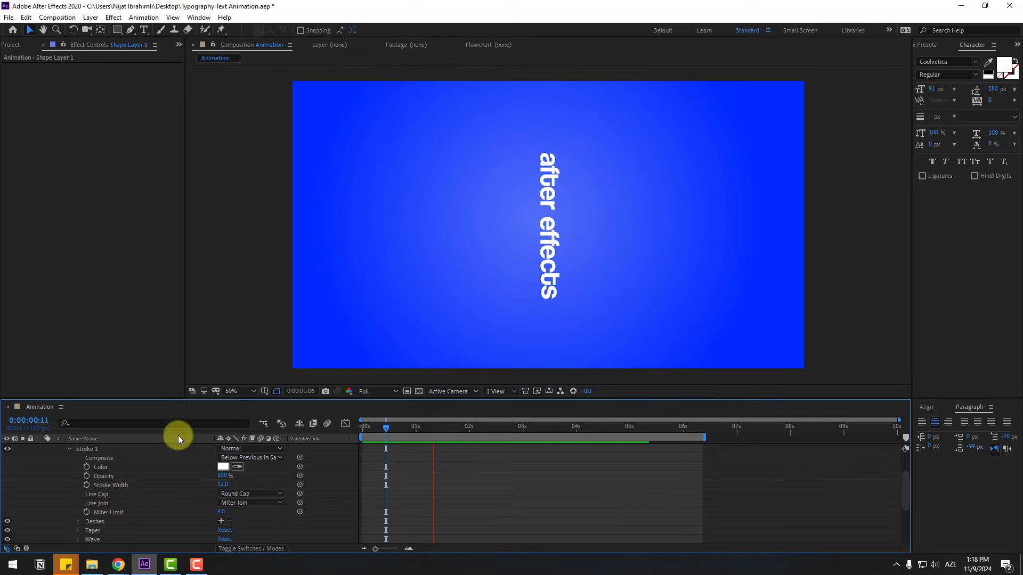
pyautogui.scroll(3, 50, 455)
pyautogui.click(41, 449)
pyautogui.press('space')
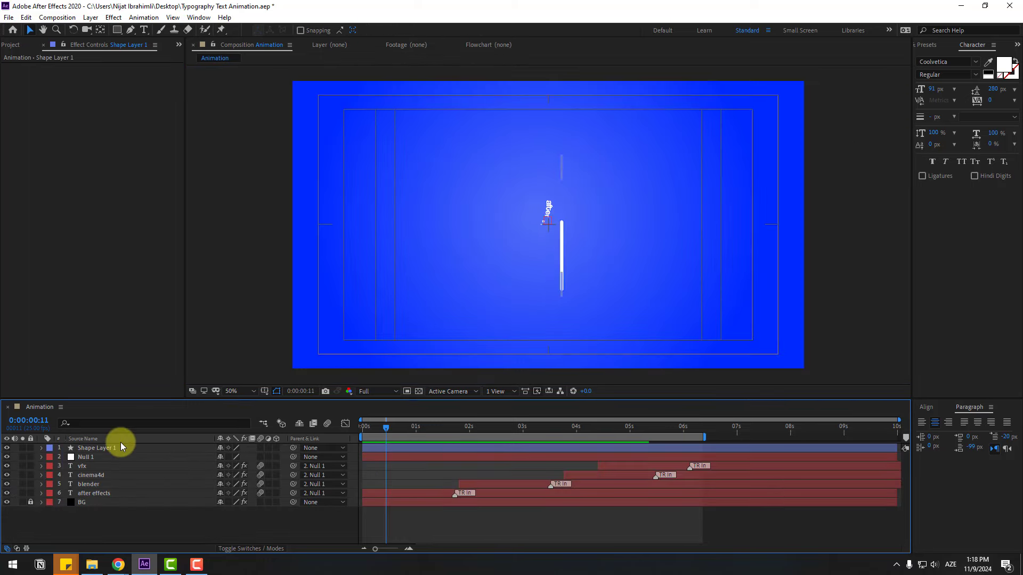
# Reveal Shape Layer 1's keyframes, shift the closing Start and End keyframes about 5 frames later, and preview the motion
pyautogui.click(104, 448)
pyautogui.press('u')
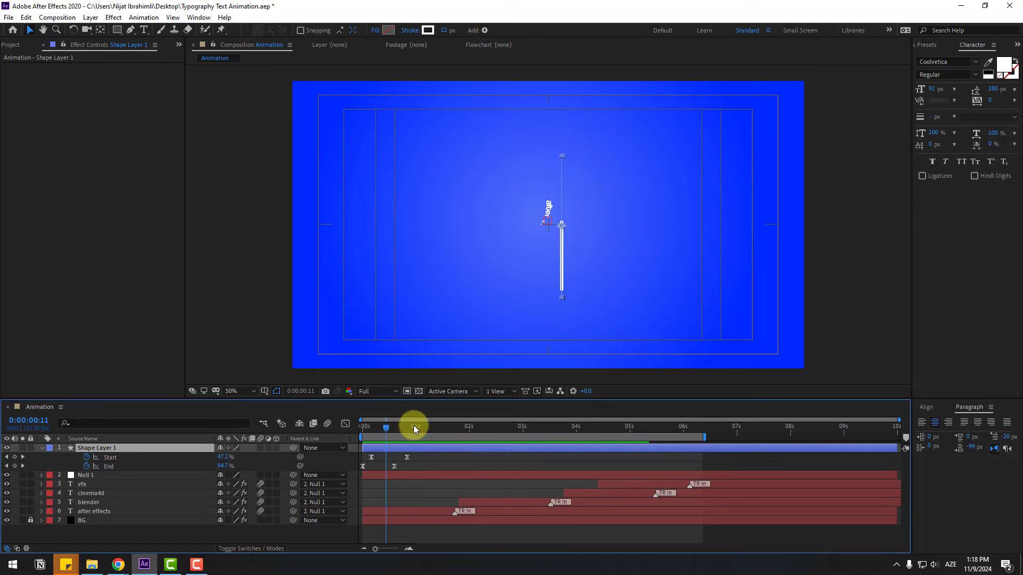
pyautogui.click(411, 427)
pyautogui.moveTo(399, 469); pyautogui.dragTo(409, 468)
pyautogui.press('space')
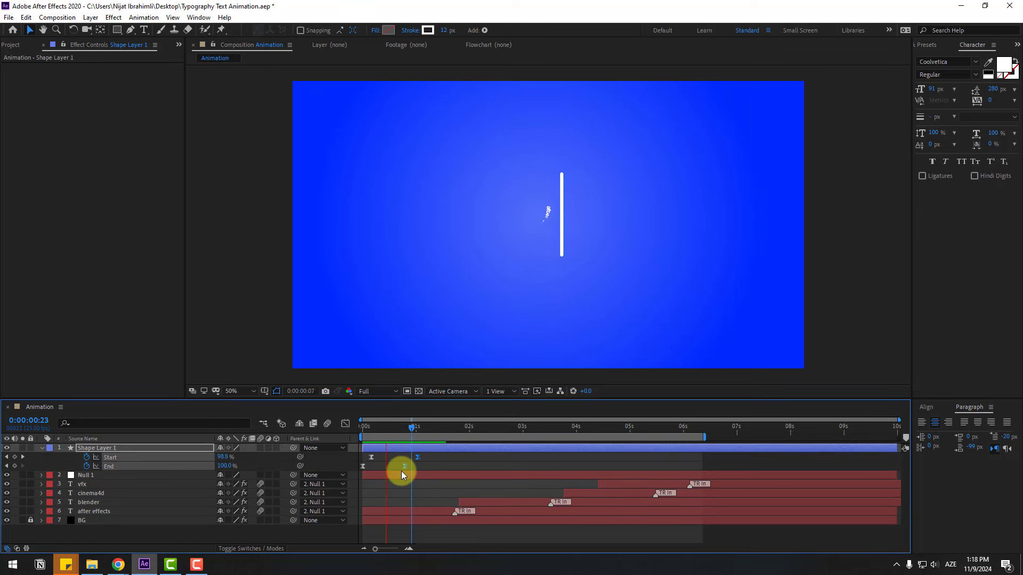
# Split Shape Layer 1 at 0:00:01:01, delete the part after the split and collapse the remaining layer
pyautogui.click(418, 427)
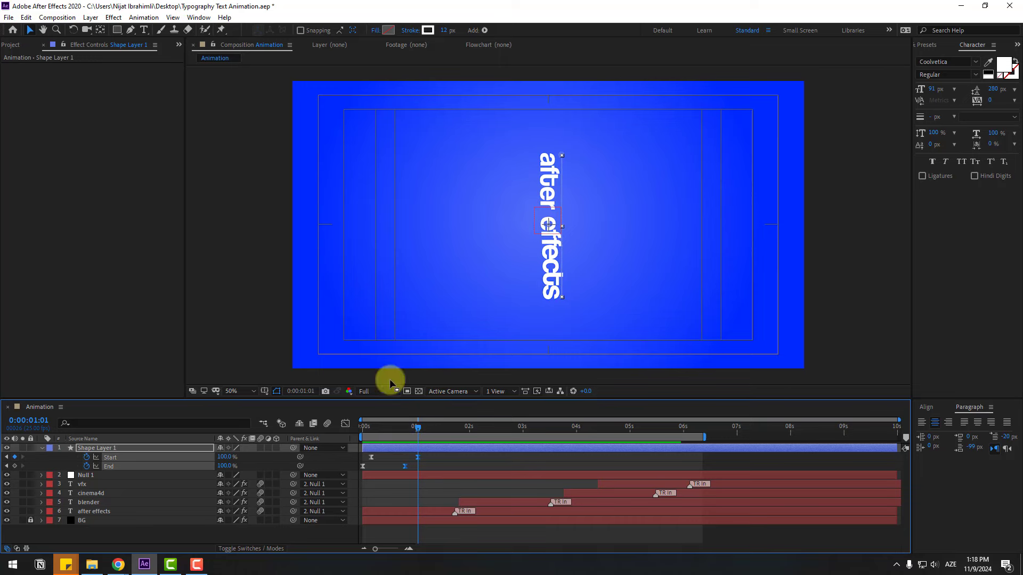
pyautogui.click(28, 17)
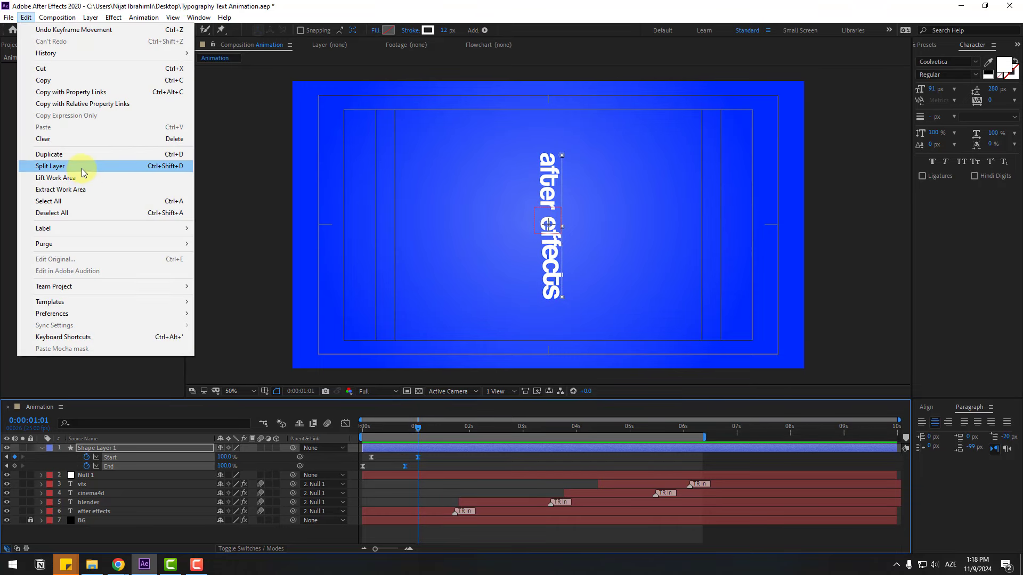
pyautogui.click(81, 166)
pyautogui.press('Delete')
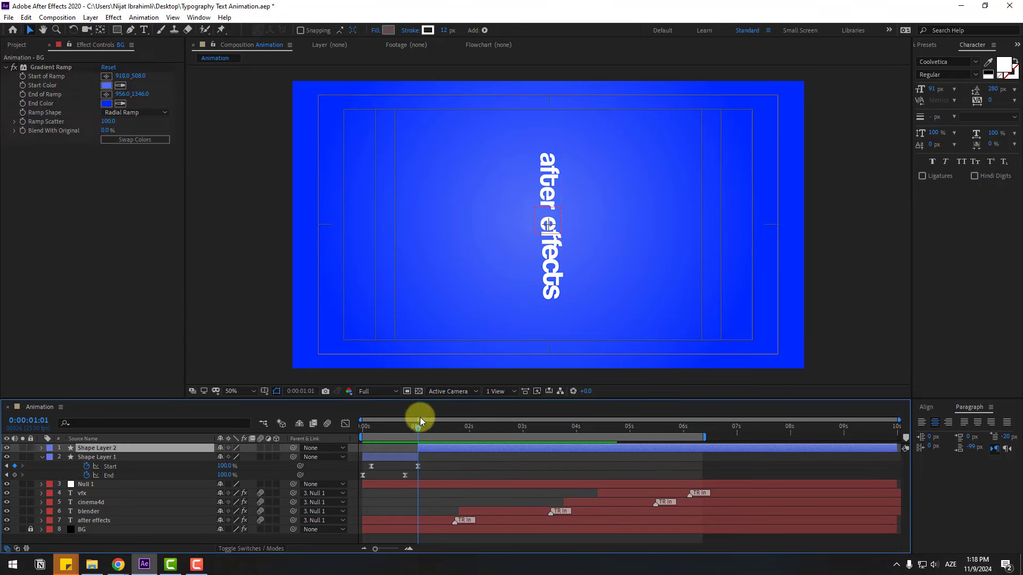
pyautogui.click(41, 448)
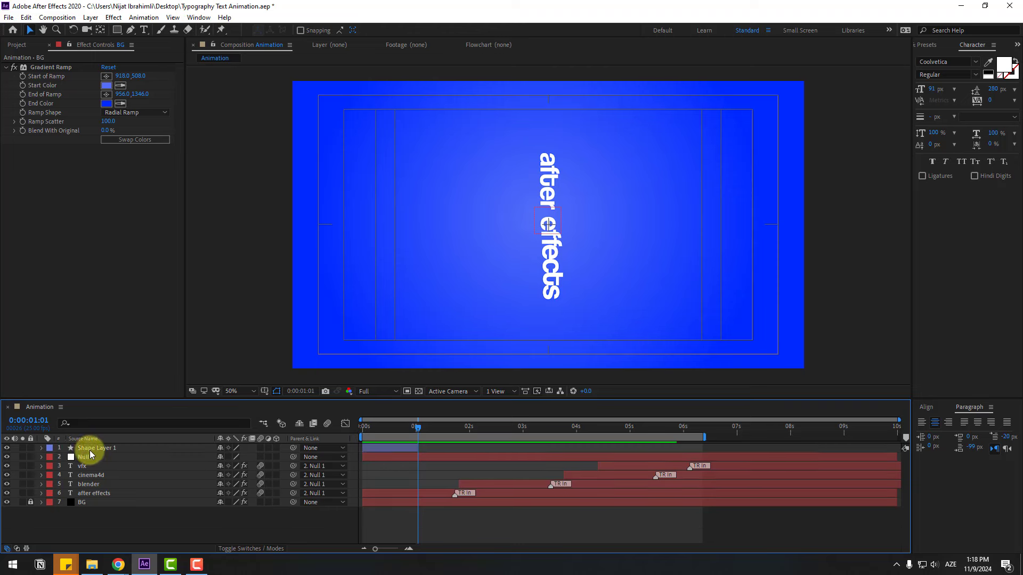
# Shift Shape Layer 1 to start at about 0.6 seconds and move the line slightly farther from the text
pyautogui.moveTo(396, 446); pyautogui.dragTo(433, 429)
pyautogui.moveTo(403, 450); pyautogui.dragTo(407, 450)
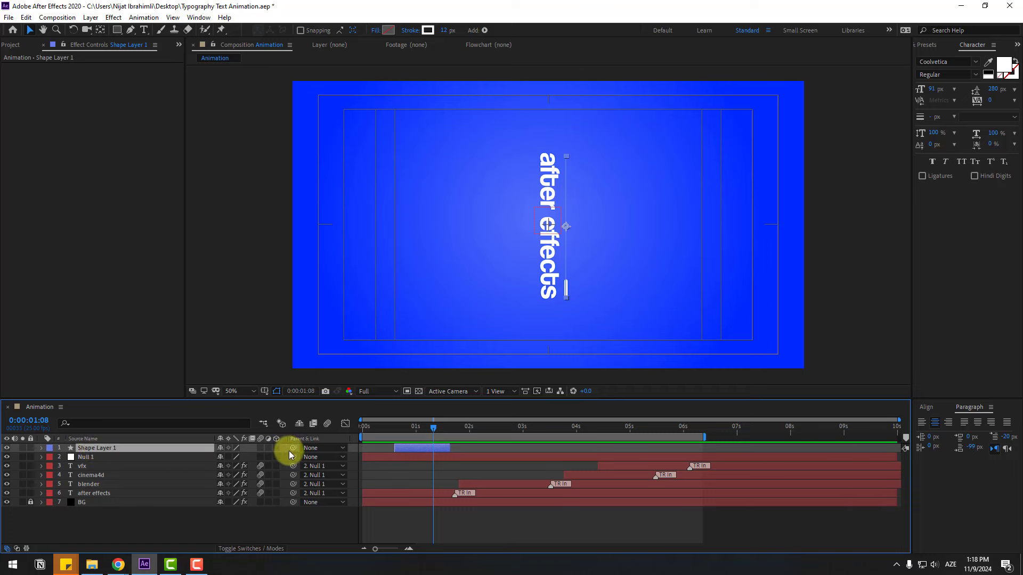
# Parent Shape Layer 1 to Null 1 and shift it to start at about 0.4 seconds
pyautogui.moveTo(293, 449); pyautogui.dragTo(89, 457)
pyautogui.moveTo(376, 427); pyautogui.dragTo(476, 429)
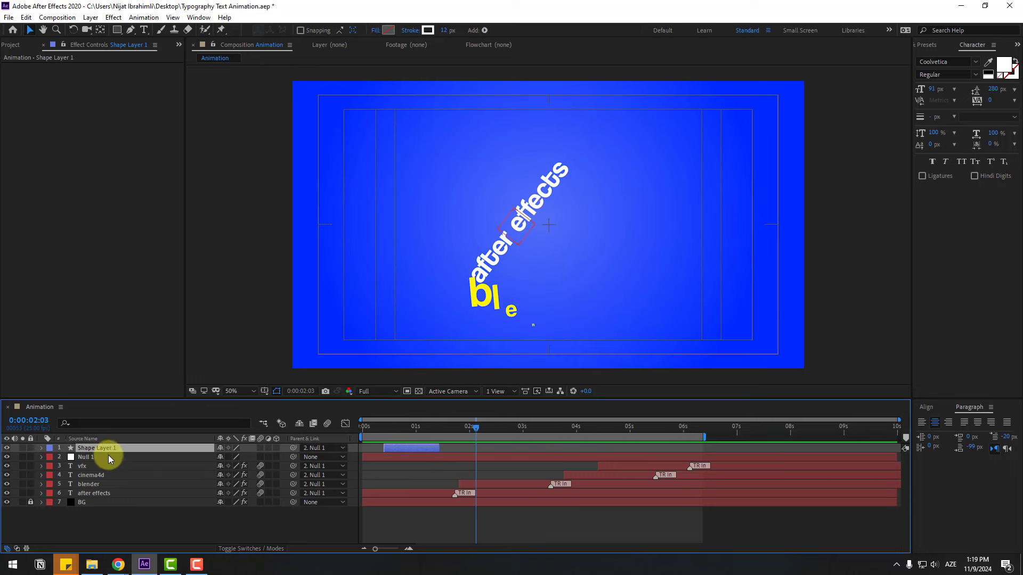
# Duplicate Shape Layer 1 and move the copy in time to start at about 3 seconds
pyautogui.hotkey('ctrl', 'd')
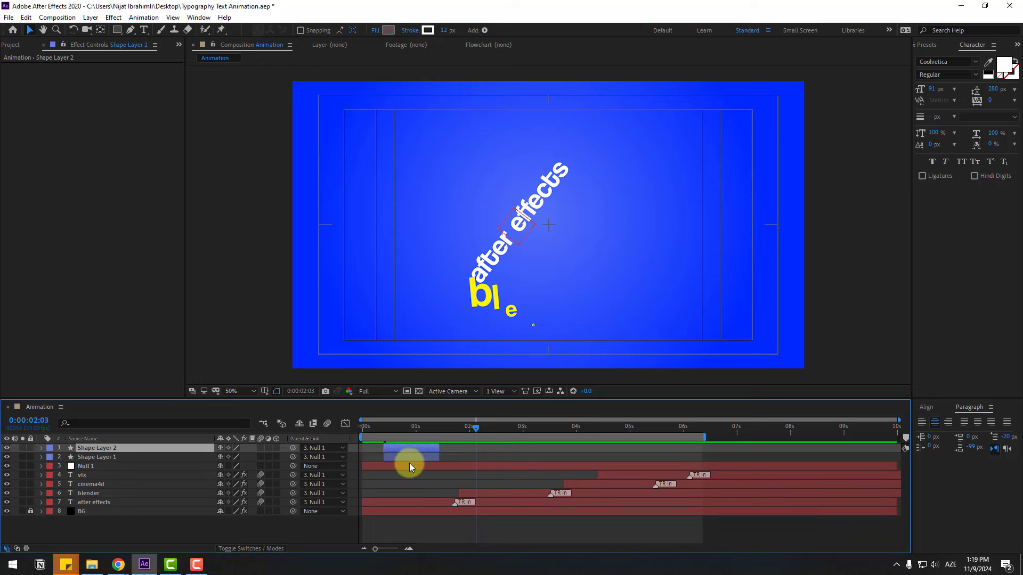
pyautogui.moveTo(401, 446); pyautogui.dragTo(533, 430)
pyautogui.moveTo(495, 448); pyautogui.dragTo(548, 448)
# Rotate the duplicated line to -44° and place it just beneath the blender text
pyautogui.press('r')
pyautogui.moveTo(229, 461); pyautogui.dragTo(245, 460)
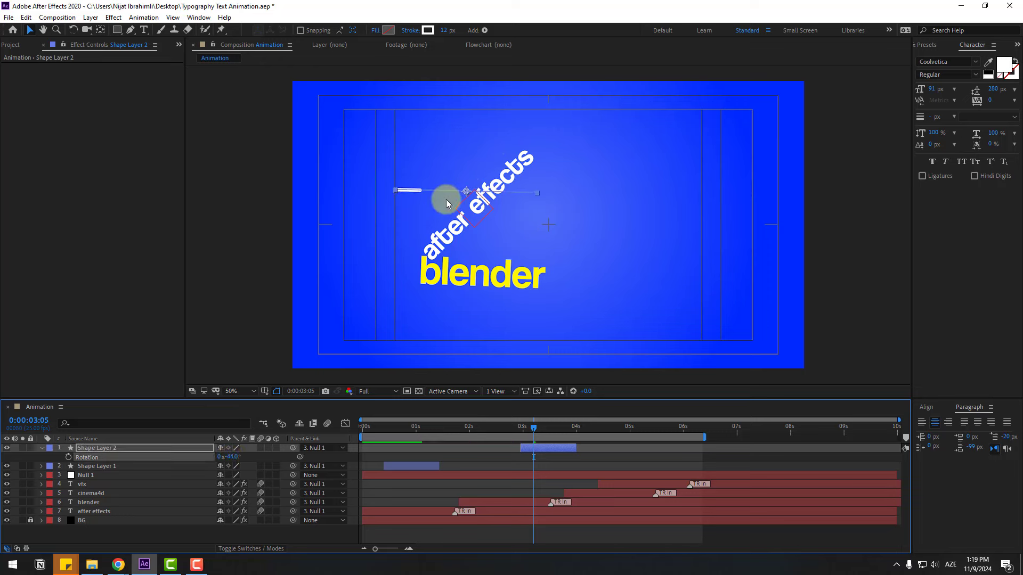
pyautogui.moveTo(461, 184); pyautogui.dragTo(486, 290)
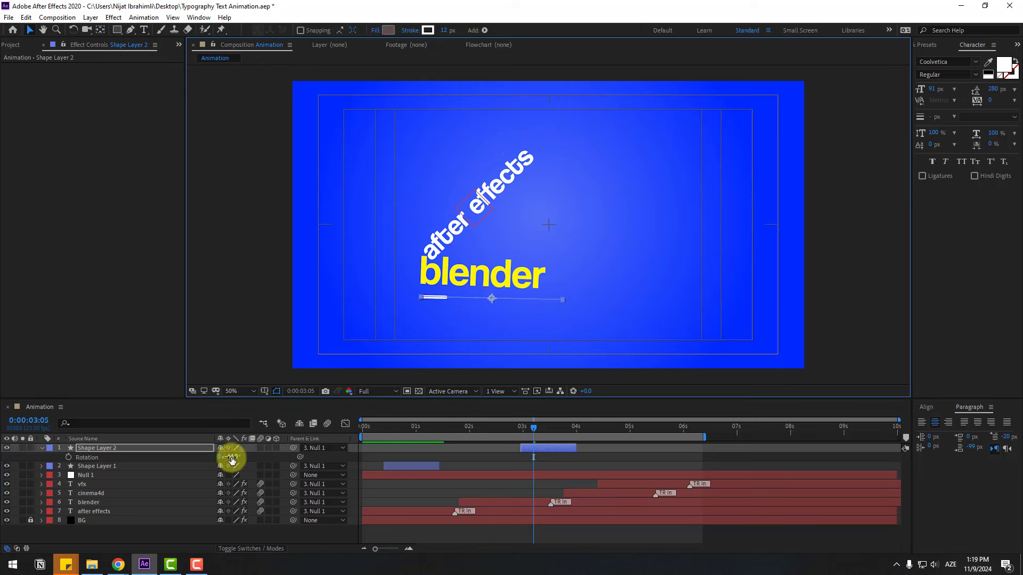
pyautogui.moveTo(229, 457); pyautogui.dragTo(232, 457)
# Set Shape Layer 2's stroke to the blender text's yellow (FEF500) and shift the layer to start at about 2.3 seconds
pyautogui.click(428, 30)
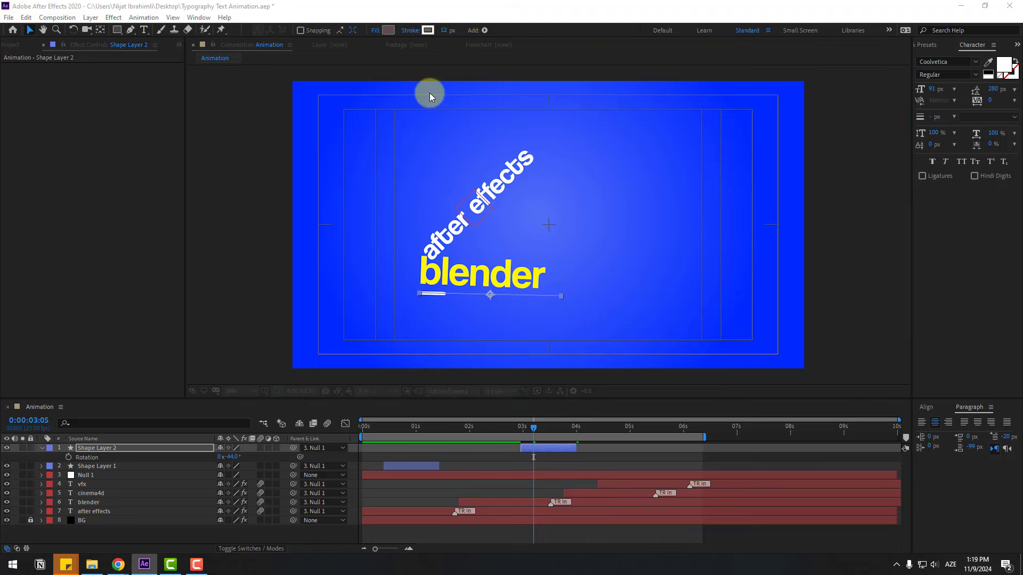
pyautogui.click(523, 451)
pyautogui.click(512, 269)
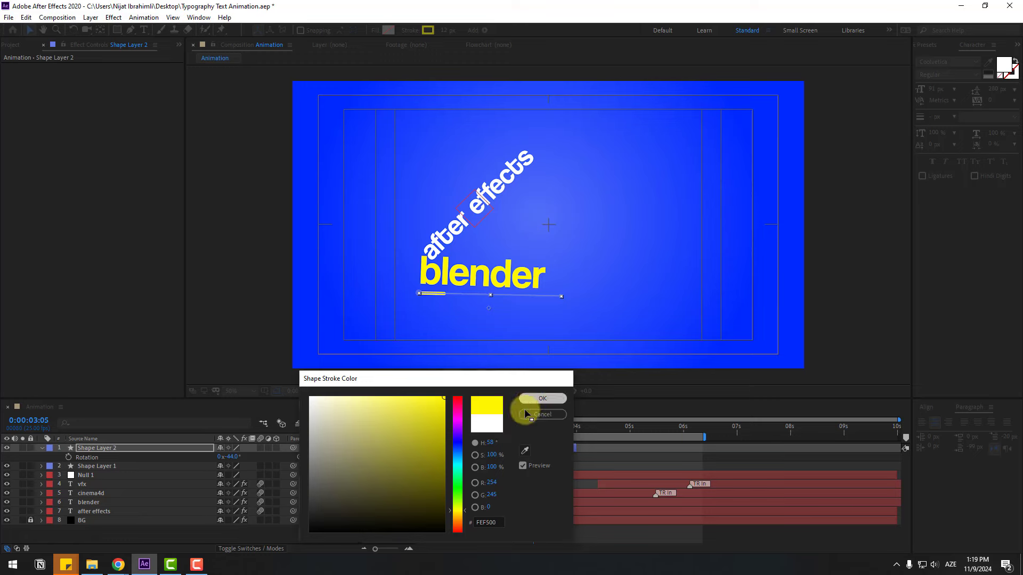
pyautogui.click(541, 399)
pyautogui.moveTo(481, 426)
pyautogui.mouseDown()
pyautogui.moveTo(563, 426)
pyautogui.moveTo(477, 432)
pyautogui.moveTo(495, 430)
pyautogui.moveTo(493, 450)
pyautogui.moveTo(486, 425)
pyautogui.moveTo(520, 424)
pyautogui.mouseUp()
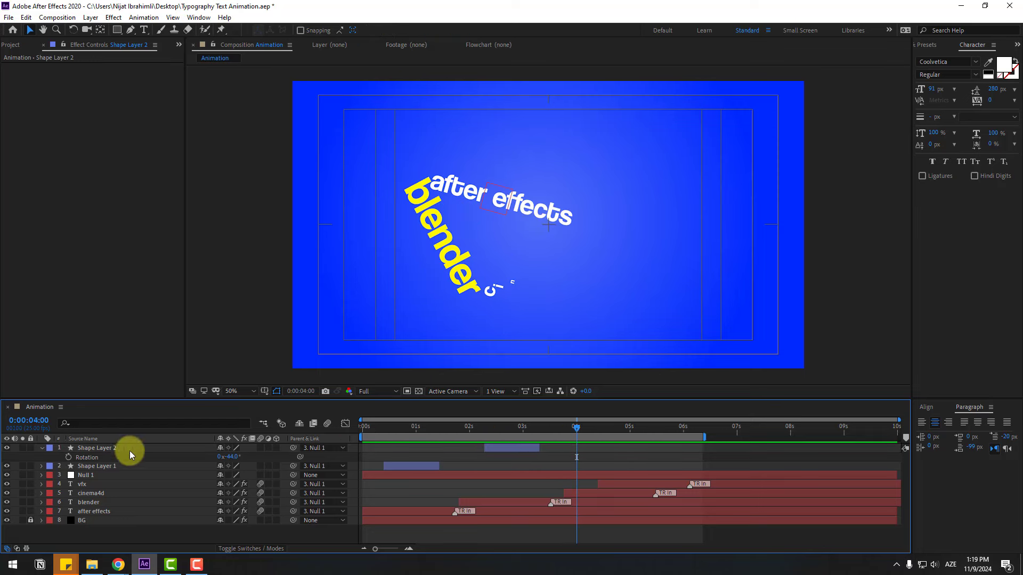
# Duplicate Shape Layer 2 and move the copy in time to start at about 5 seconds
pyautogui.click(107, 449)
pyautogui.hotkey('ctrl', 'd')
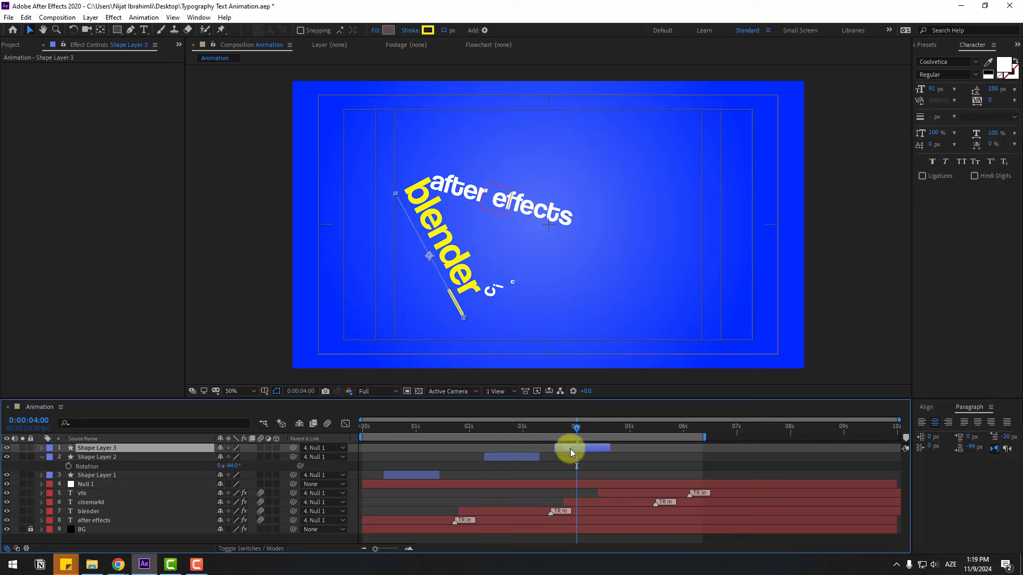
pyautogui.moveTo(570, 449); pyautogui.dragTo(632, 428)
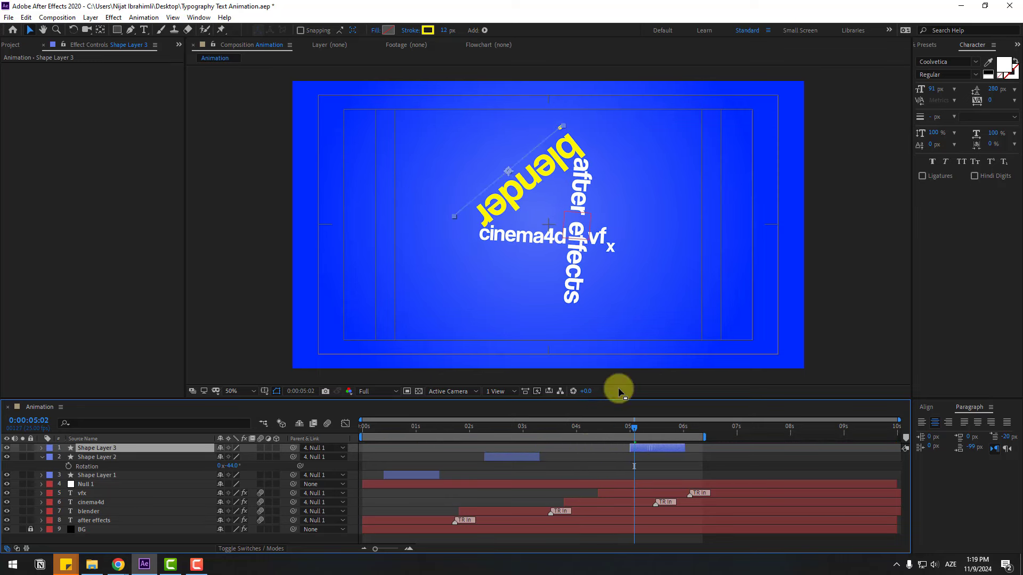
# Rotate Shape Layer 3 to -5° and place its line just beneath the cinema4d text
pyautogui.press('r')
pyautogui.moveTo(236, 457); pyautogui.dragTo(248, 457)
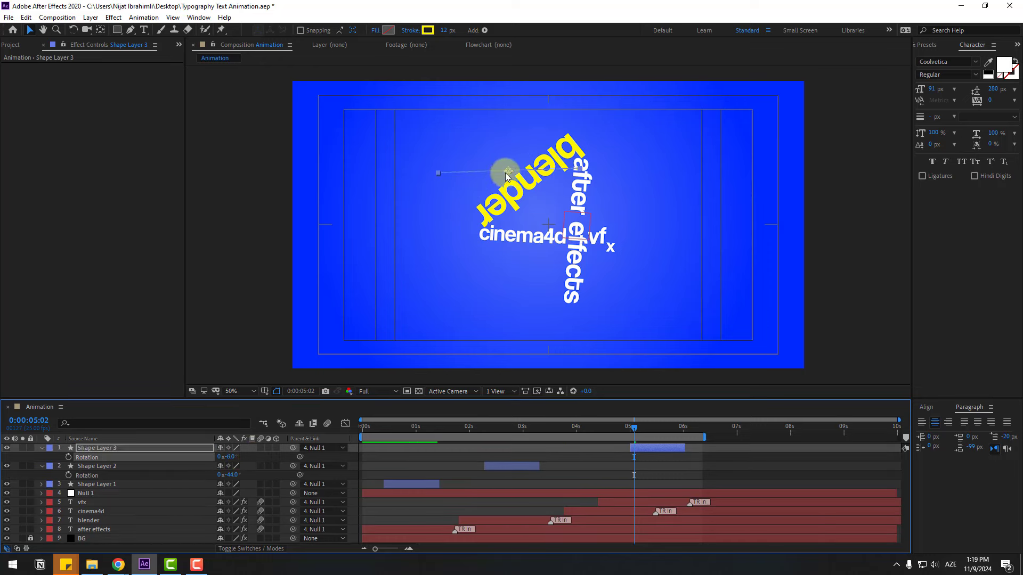
pyautogui.moveTo(506, 176); pyautogui.dragTo(538, 249)
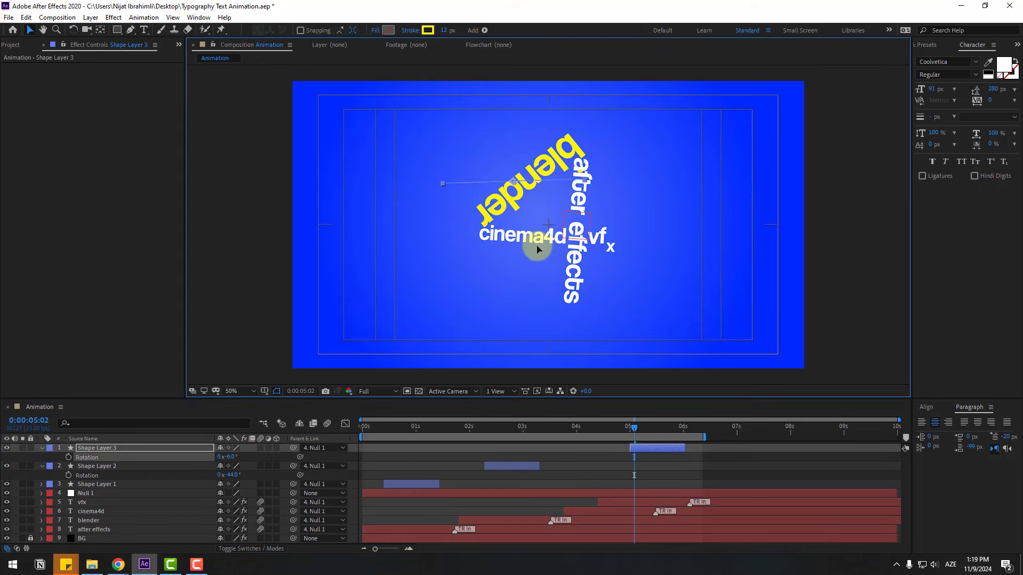
pyautogui.click(234, 458)
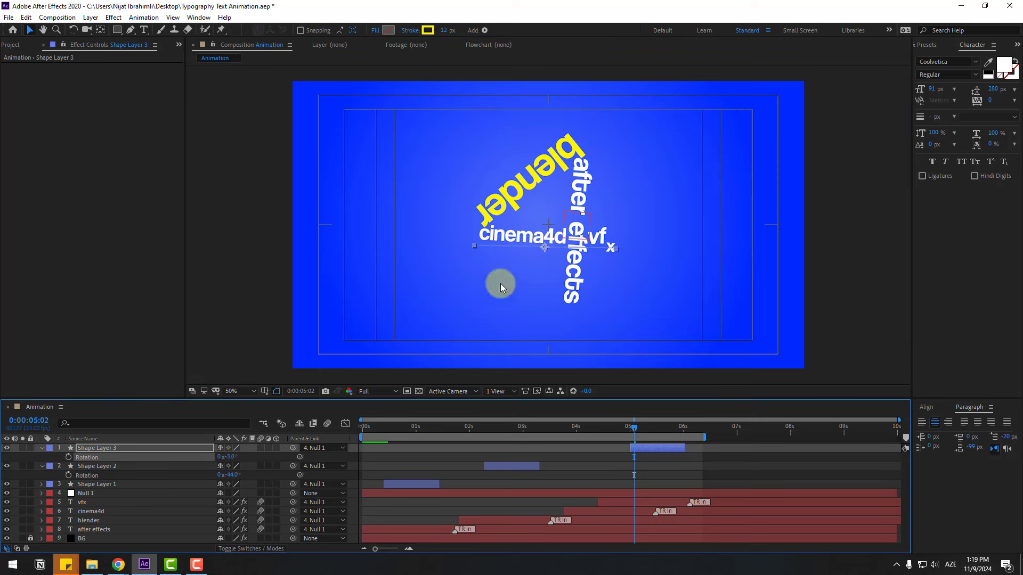
# Shift Shape Layer 3 to start at about 4.1 seconds and change its stroke color to white
pyautogui.moveTo(615, 427); pyautogui.dragTo(589, 429)
pyautogui.press('space')
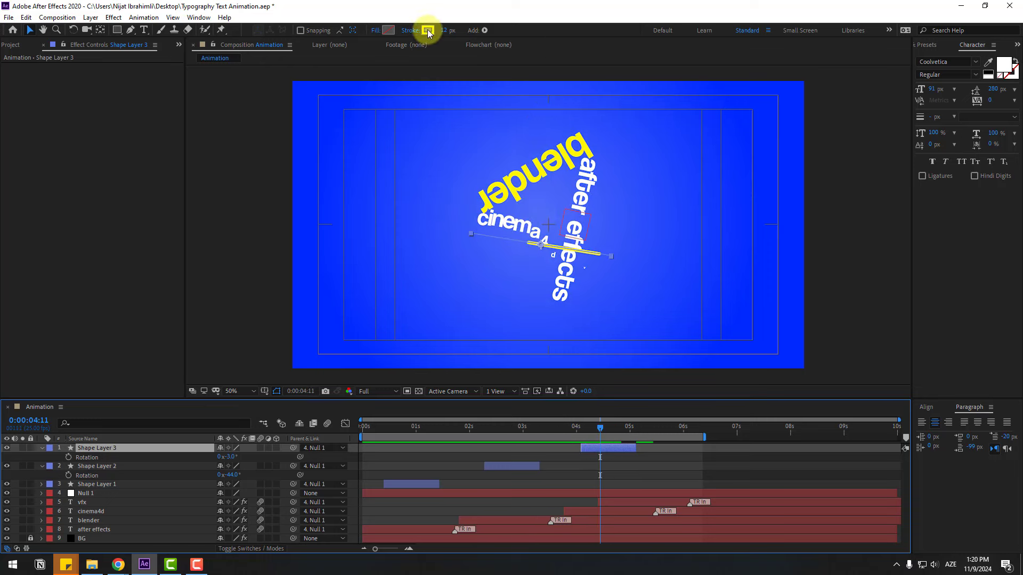
pyautogui.click(428, 30)
pyautogui.moveTo(401, 462); pyautogui.dragTo(372, 402)
pyautogui.click(538, 410)
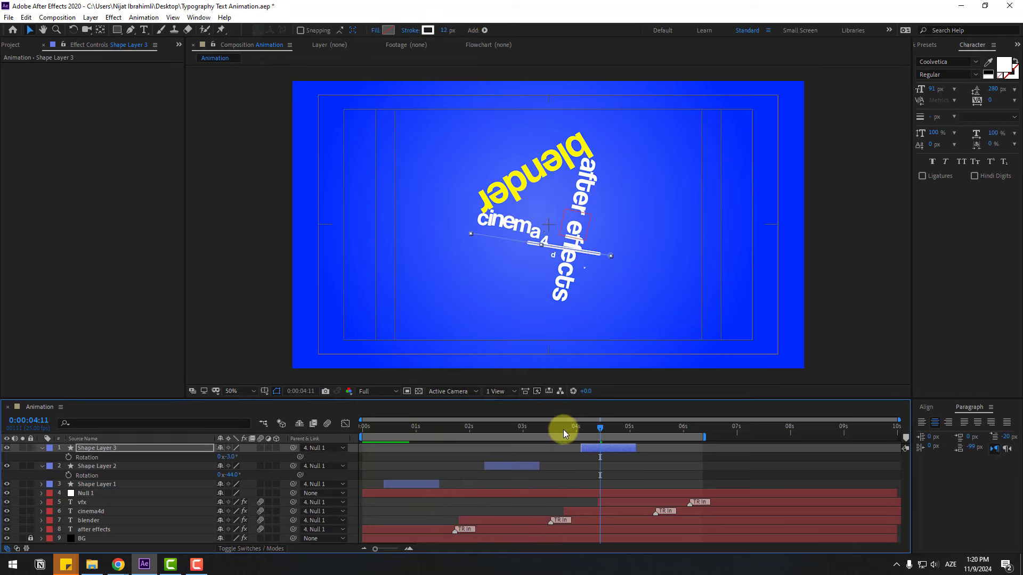
# Check the white line's timing under cinema4d, deselect the layer and preview the whole animation
pyautogui.moveTo(563, 430); pyautogui.dragTo(613, 427)
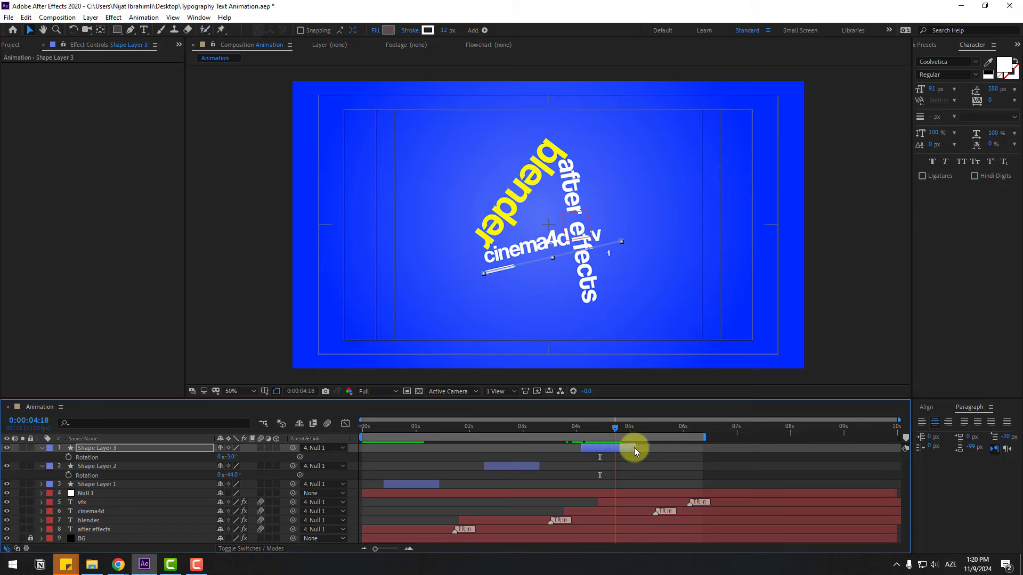
pyautogui.click(666, 464)
pyautogui.press('space')
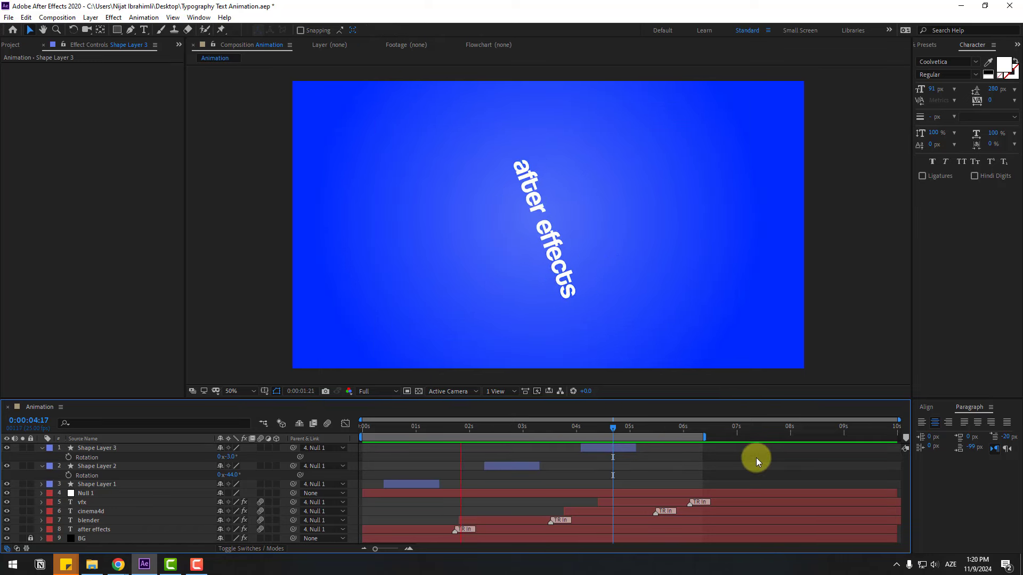